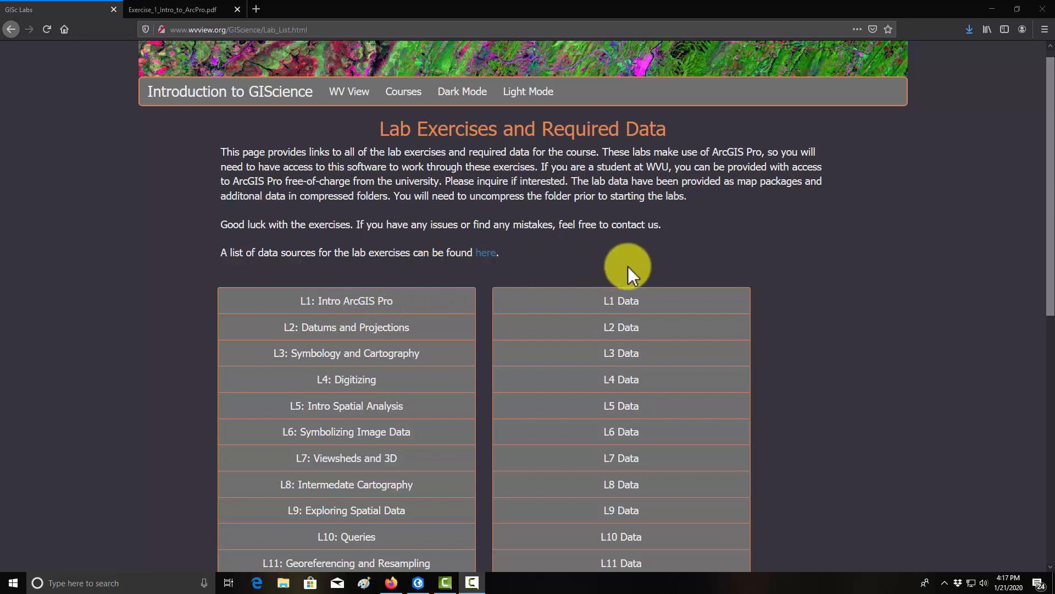
Step: Download the L1 Data archive, Exercise_1.zip, from the lab list and save the file
scroll(632, 266, down, 1)
scroll(292, 242, down, 2)
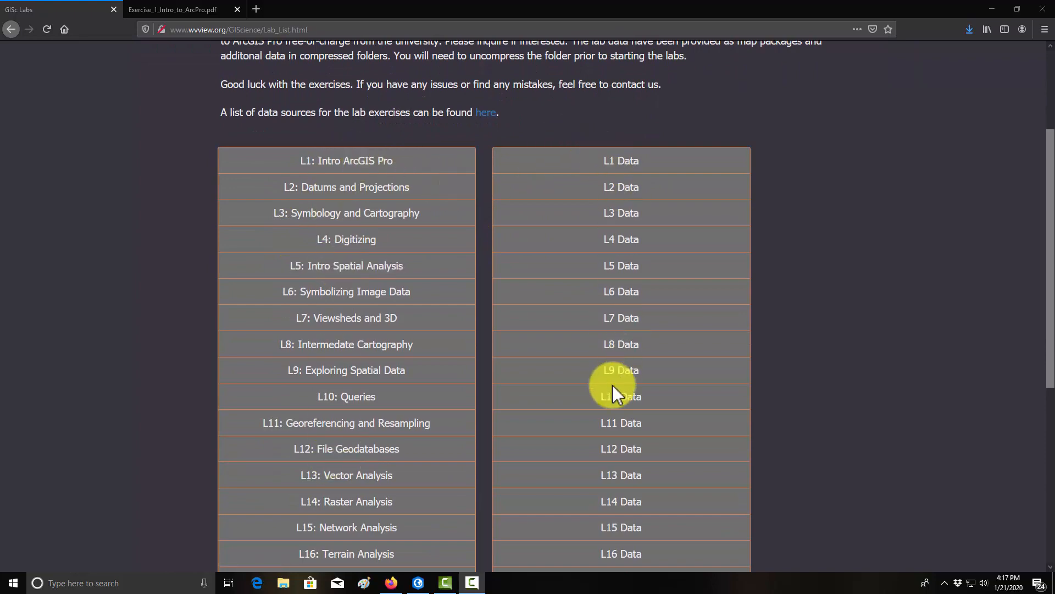
scroll(638, 335, up, 3)
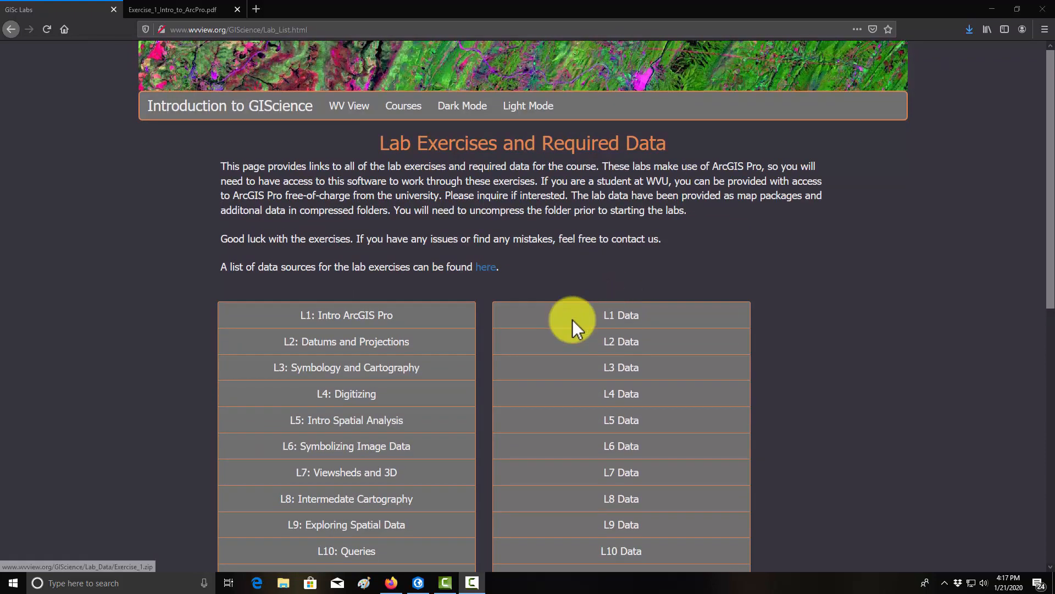
click(617, 321)
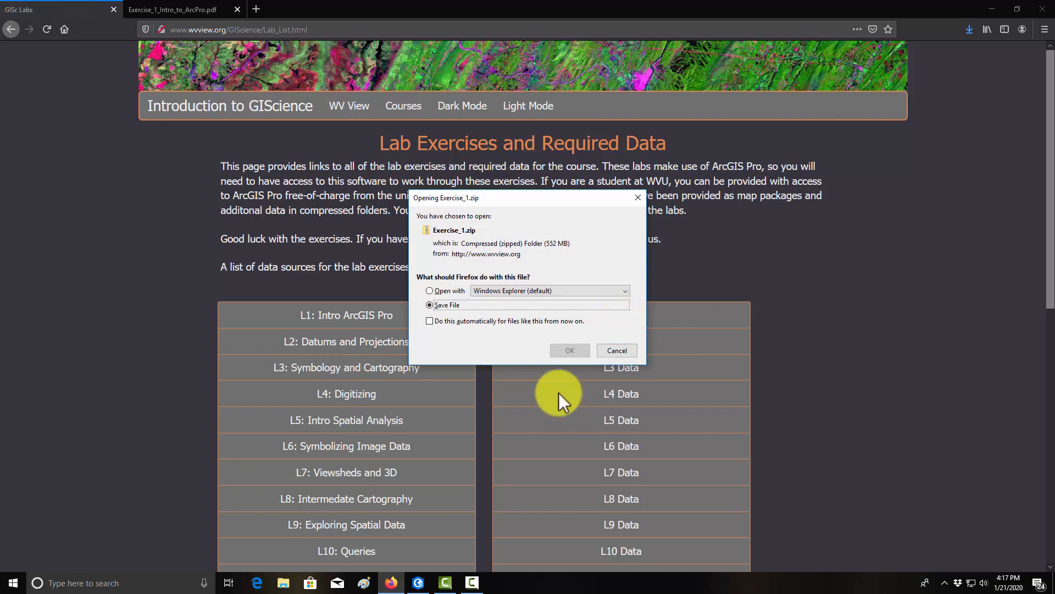
click(568, 350)
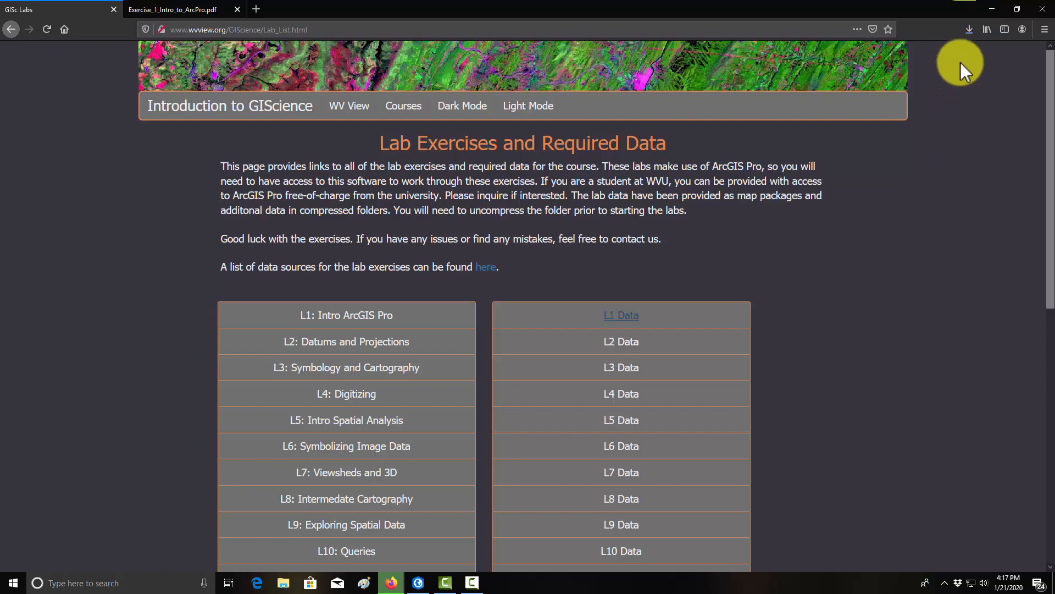
Step: Open the folder containing the downloaded Exercise_1(1).zip and extract the whole archive
click(970, 31)
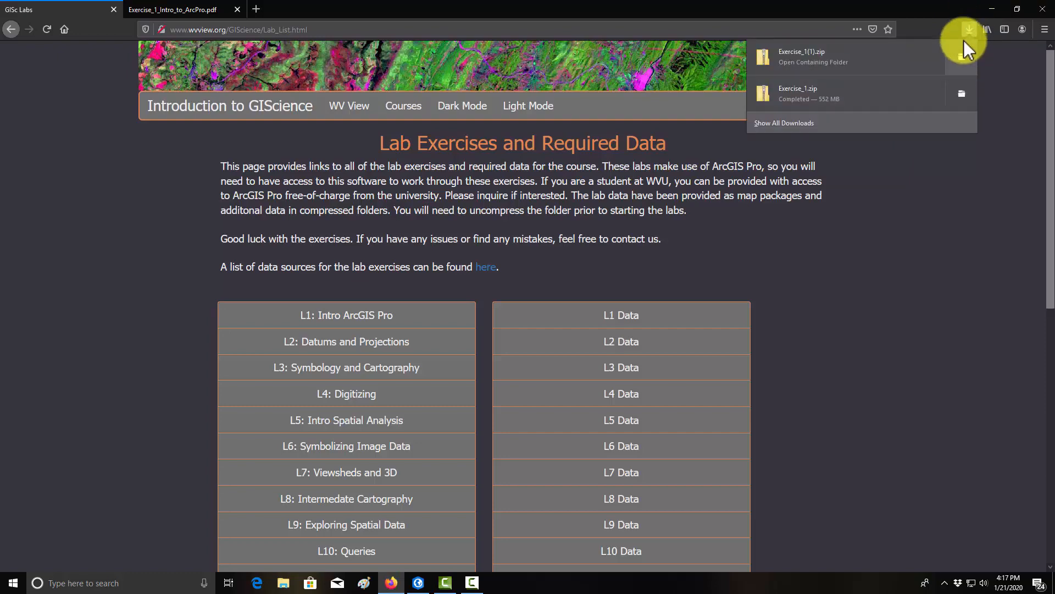
click(963, 57)
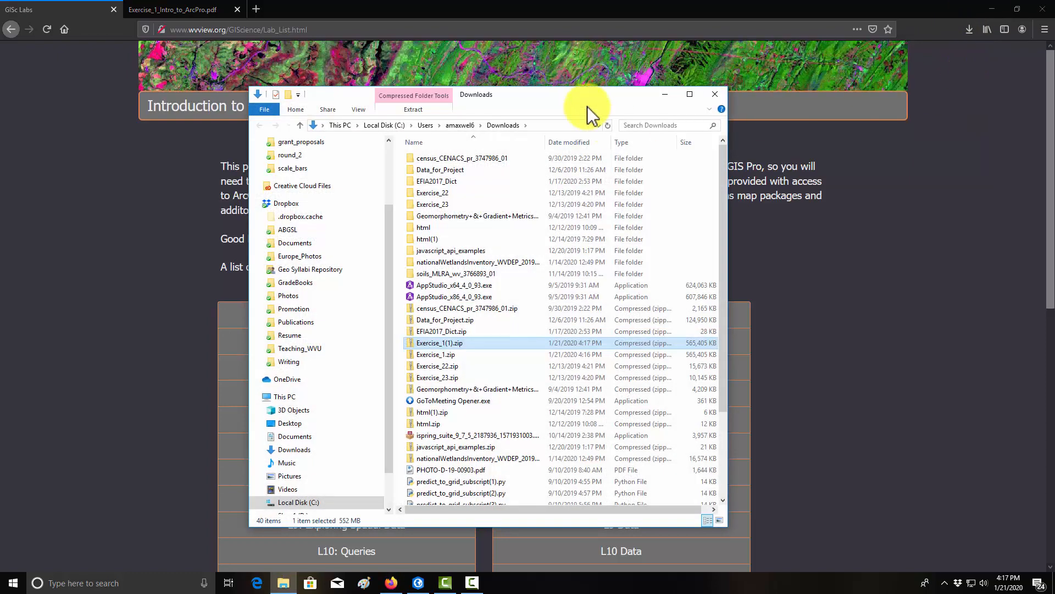
right_click(438, 343)
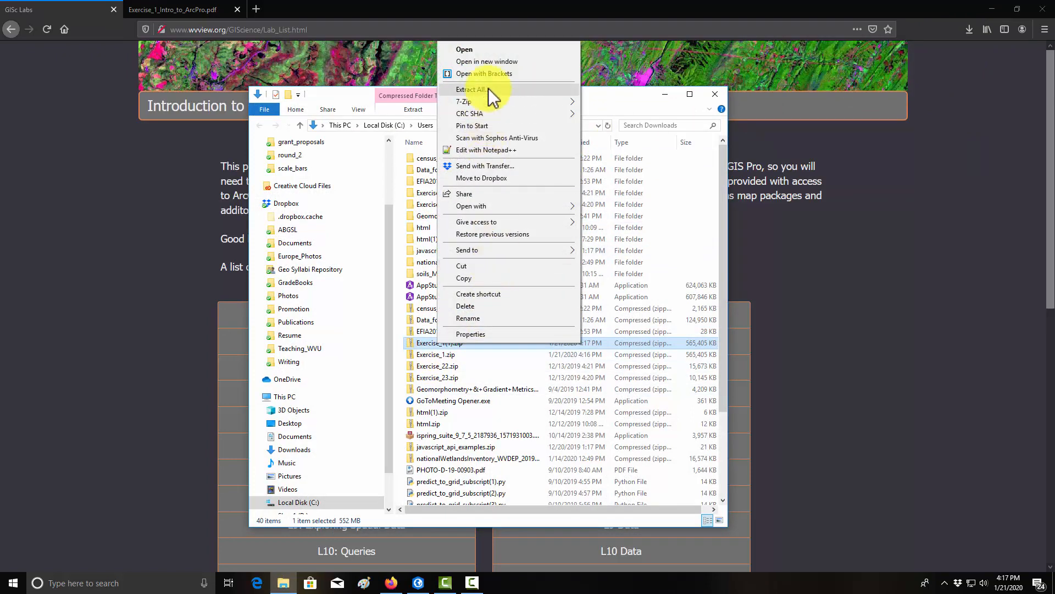
click(491, 91)
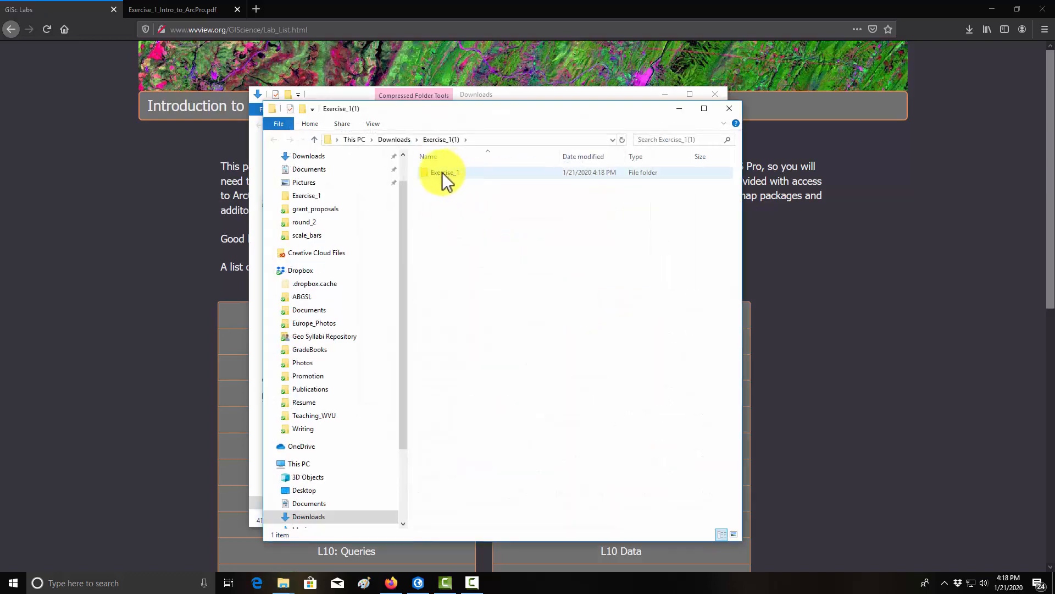
Step: Open the Exercise_1.aprx project from the extracted Exercise_1 folder in ArcGIS Pro
double_click(446, 172)
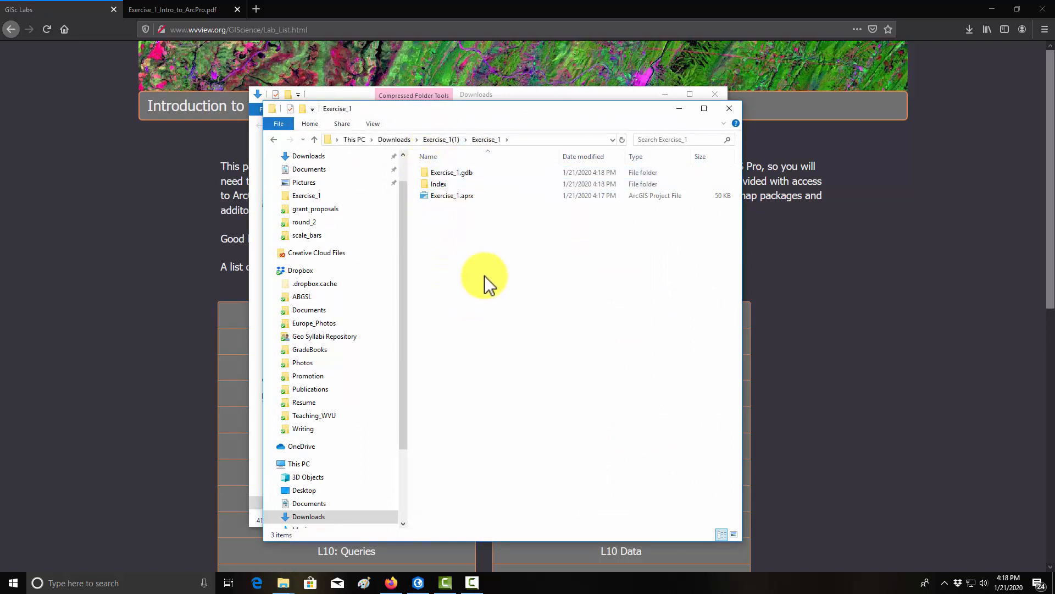
click(444, 196)
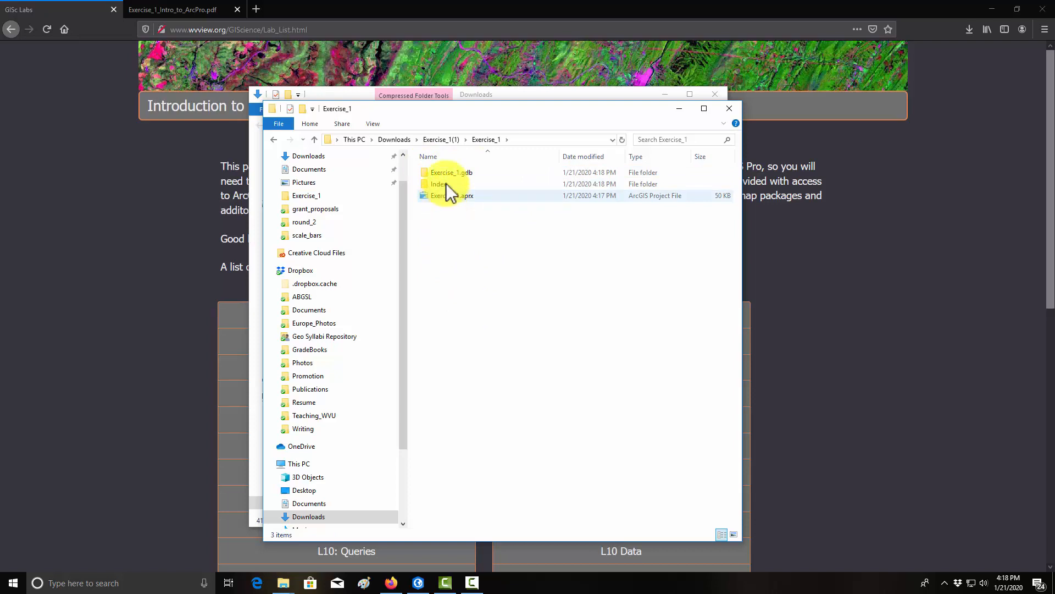
click(442, 197)
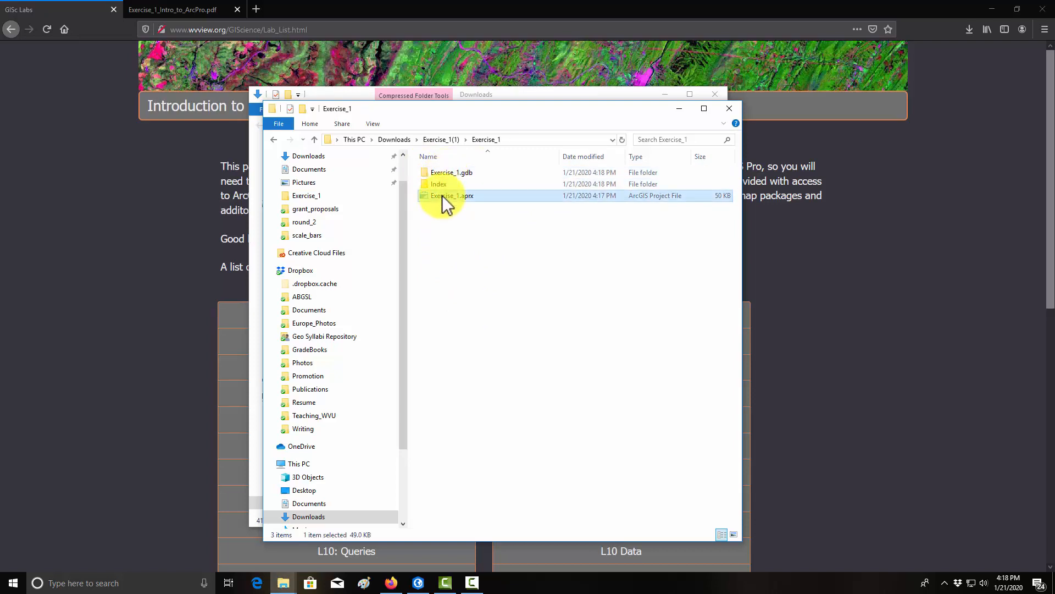
double_click(442, 196)
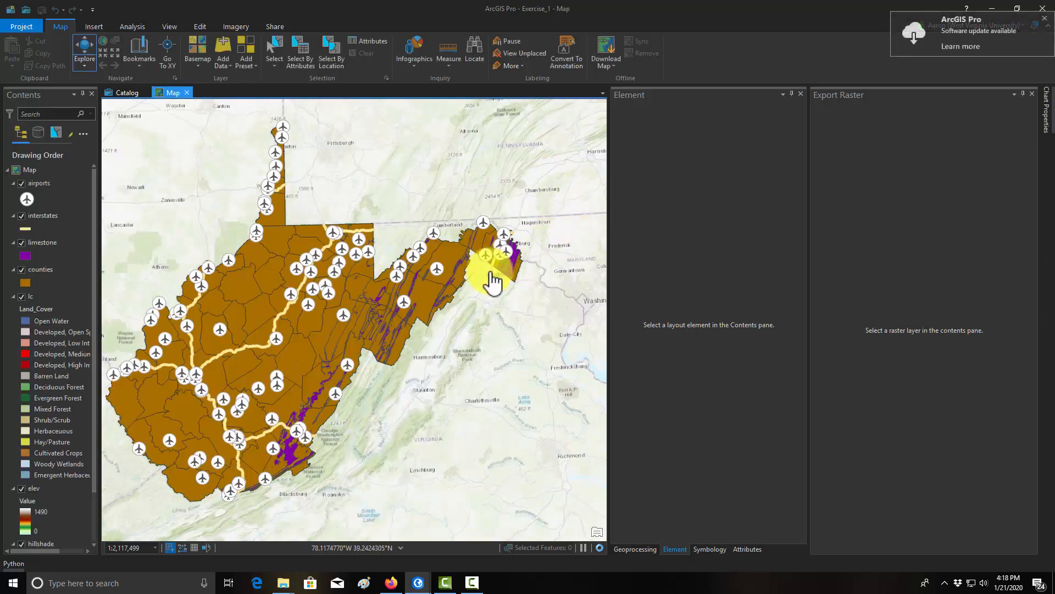
Step: Dismiss the update notification and close the Element, Export Raster, Geoprocessing, Symbology, Attributes and Chart Properties panes
click(1044, 19)
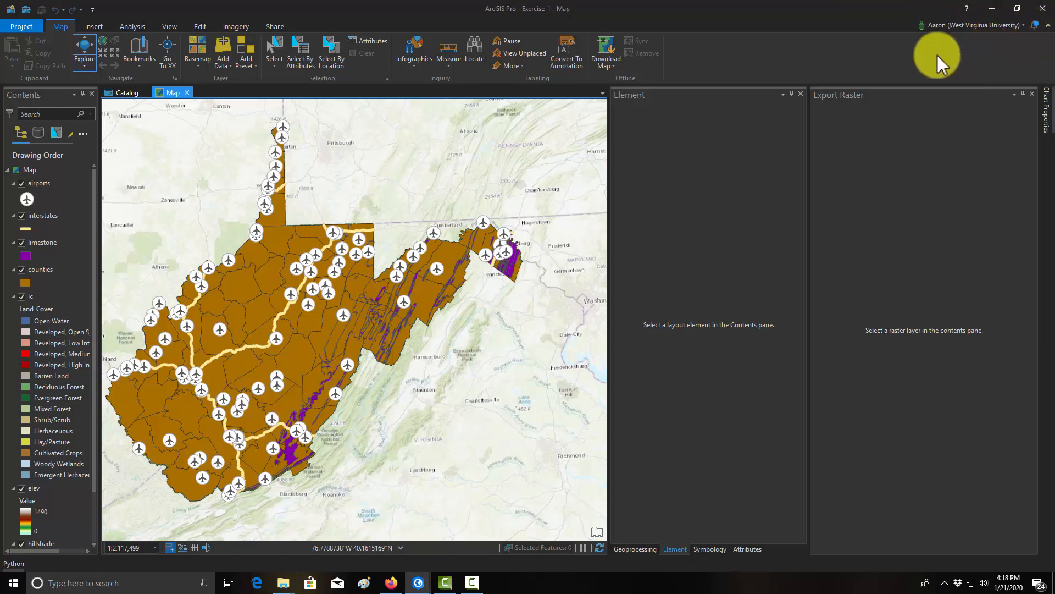
click(1020, 28)
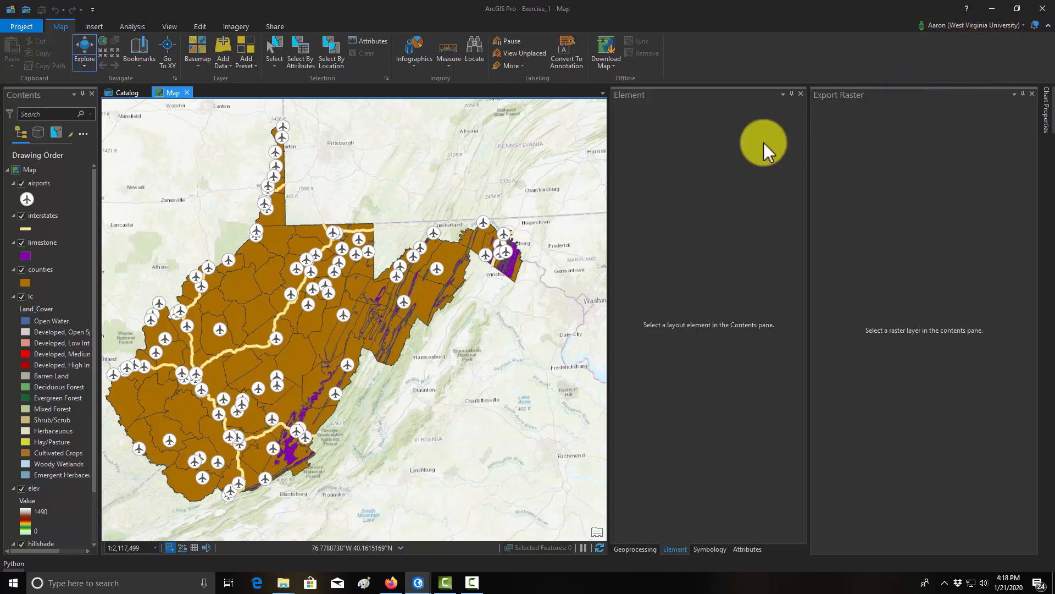
click(800, 94)
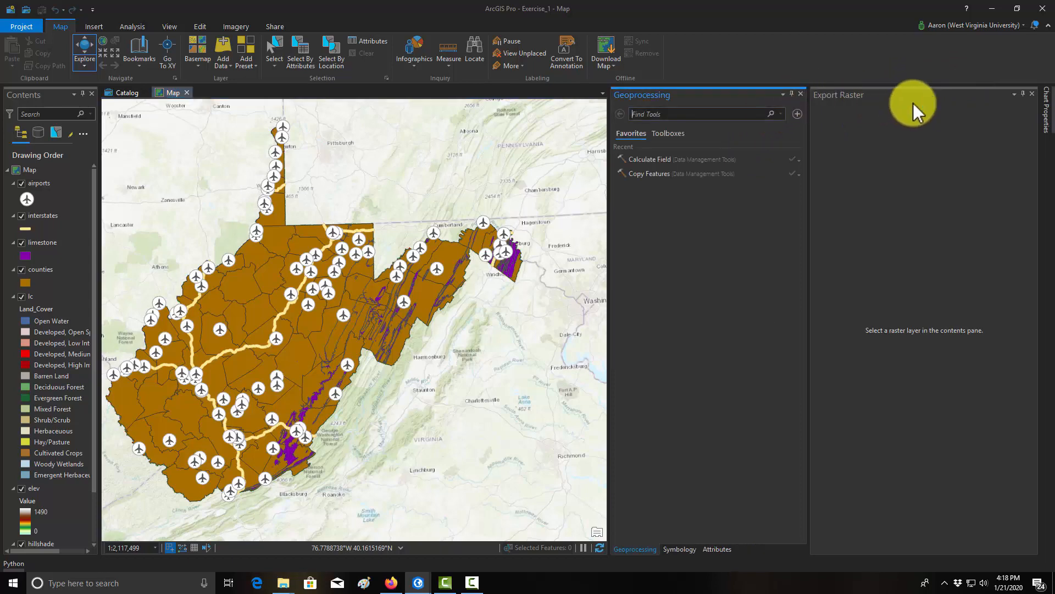
click(1031, 94)
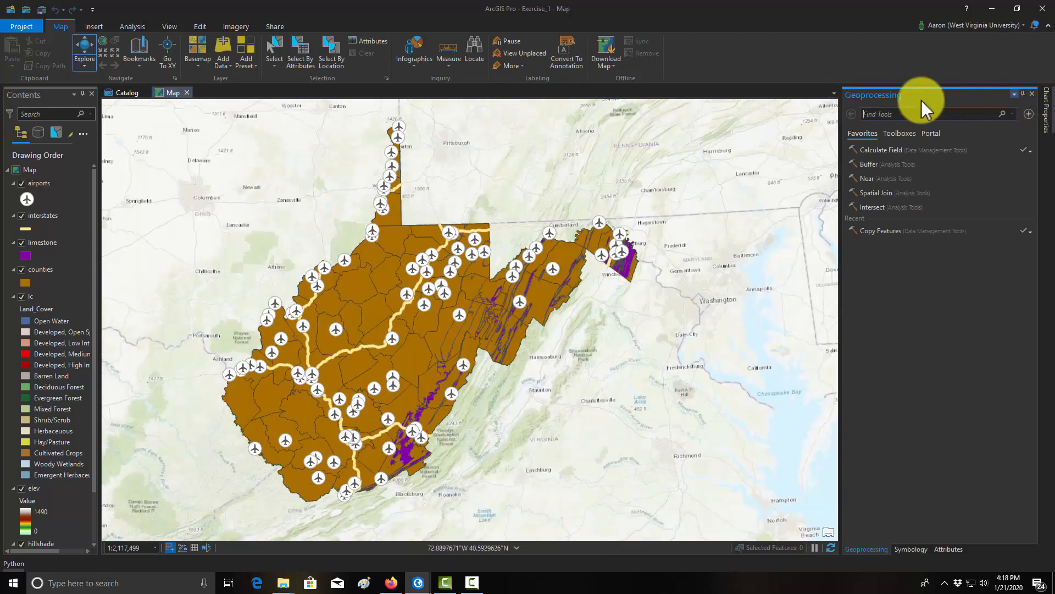
click(1029, 94)
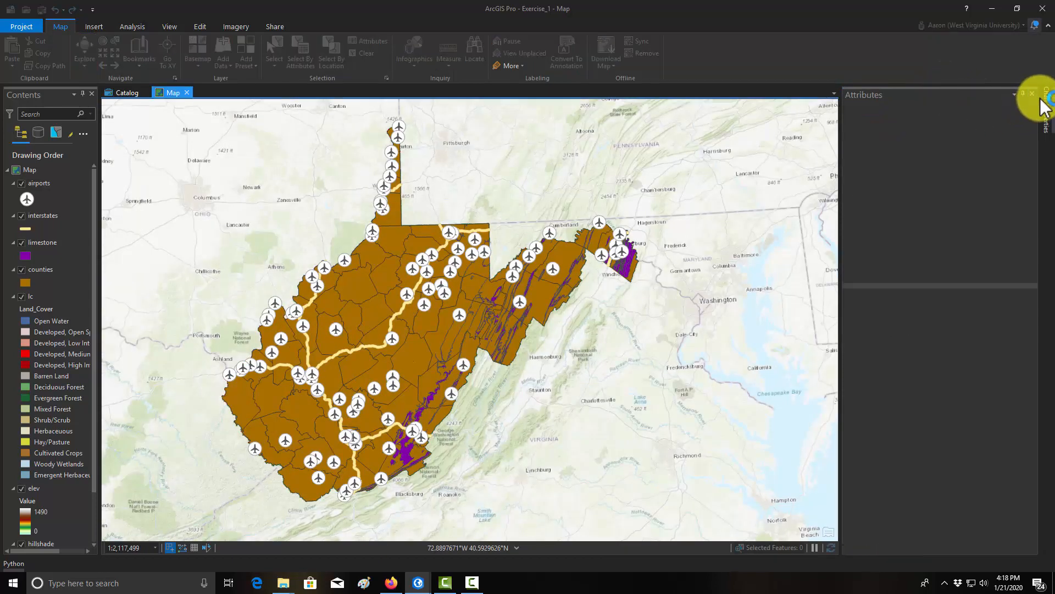
click(1032, 94)
click(1032, 94)
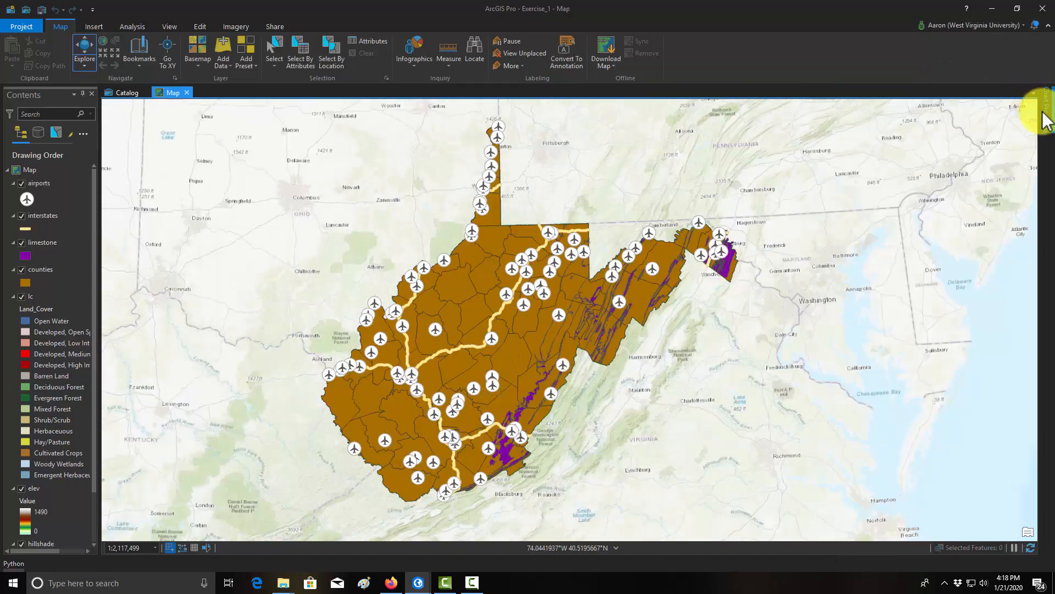
click(1046, 113)
click(1033, 96)
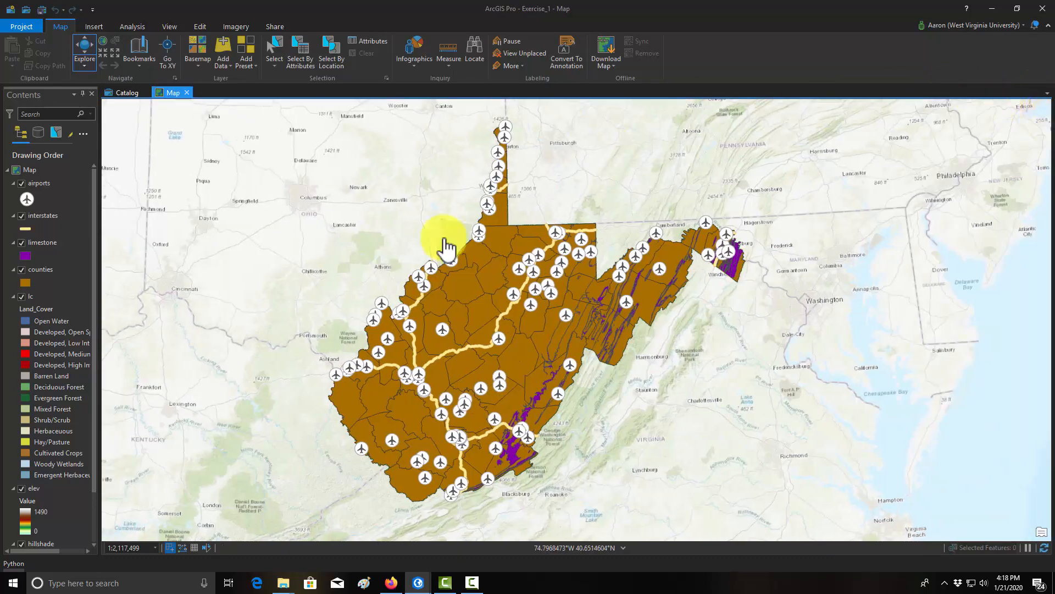
Step: Check the project's files in the extracted Exercise_1 folder and return to the map
drag(401, 307, 443, 307)
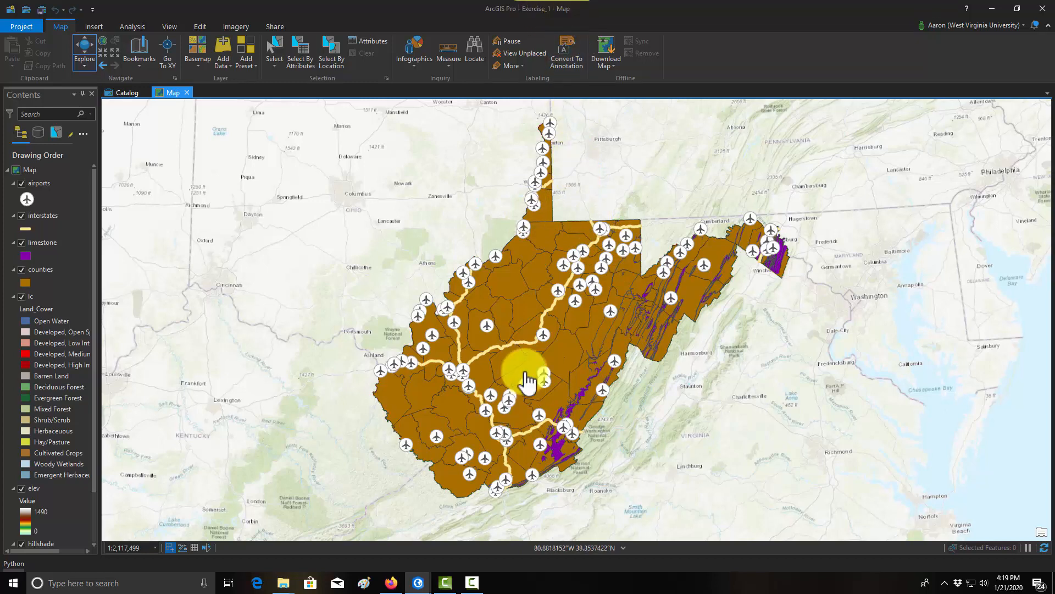
mouse_move(281, 577)
click(314, 556)
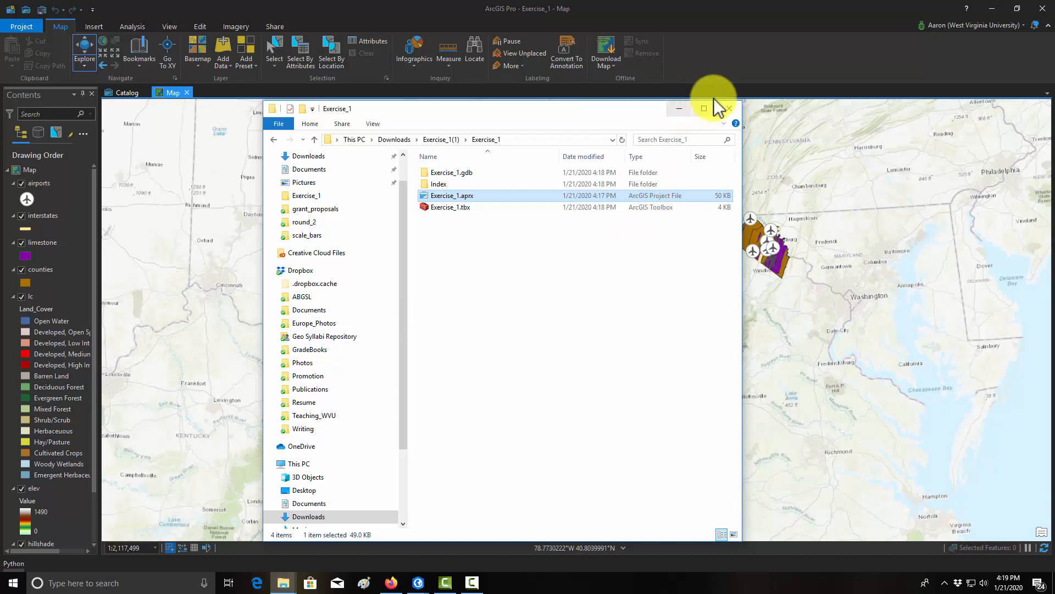
click(685, 109)
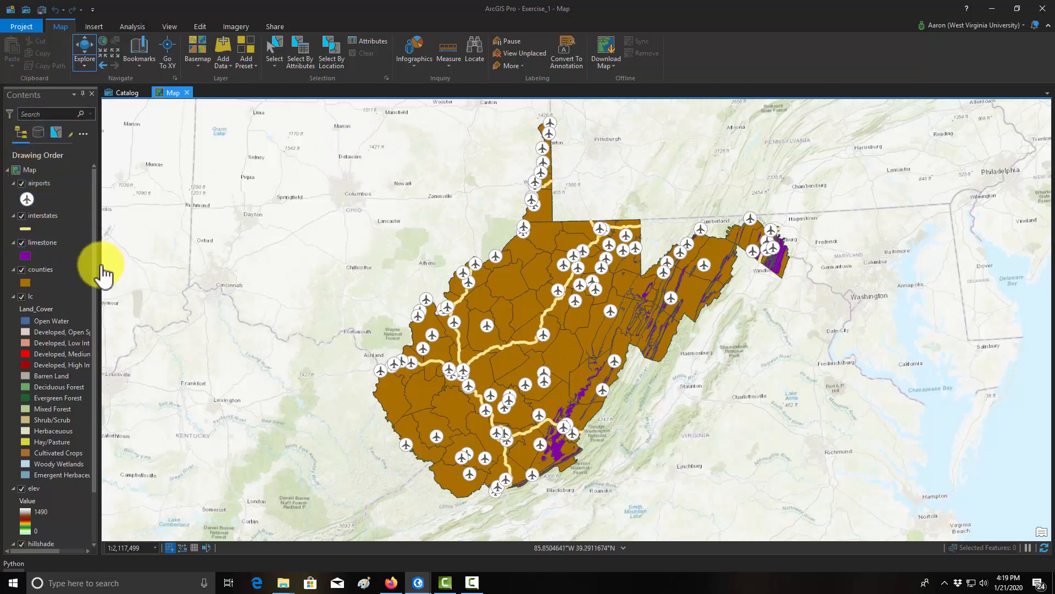
Step: Widen the Contents pane to show full layer names, and switch the Topographic basemap off and back on
drag(101, 265, 189, 265)
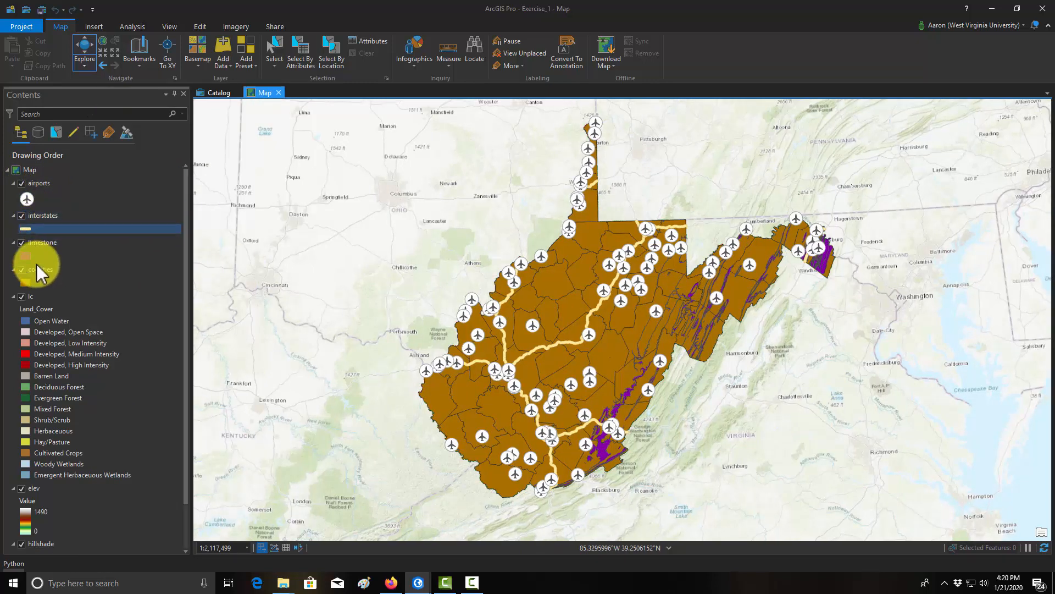
scroll(71, 341, down, 2)
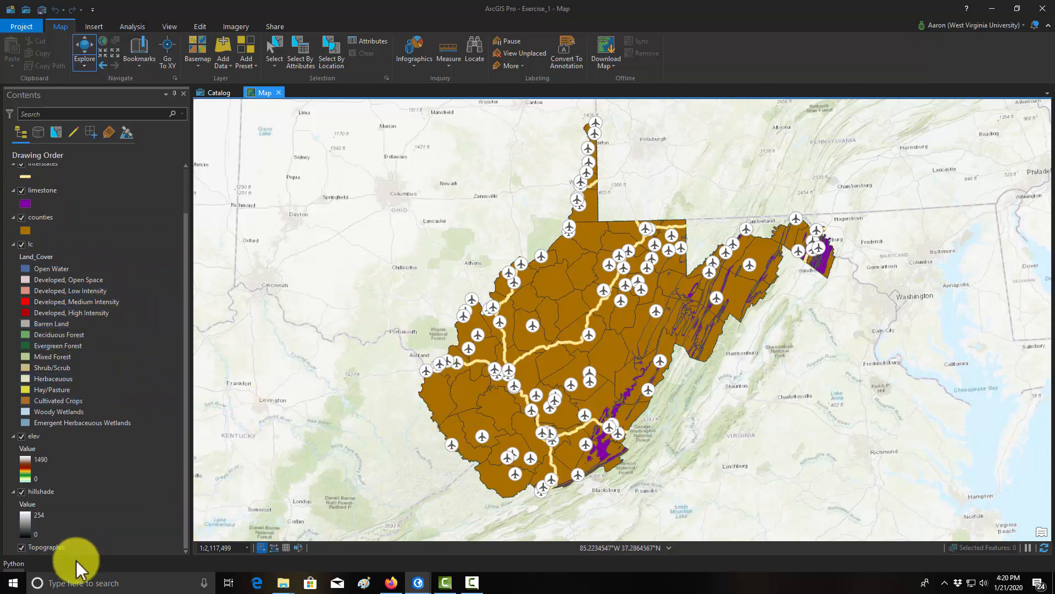
click(22, 548)
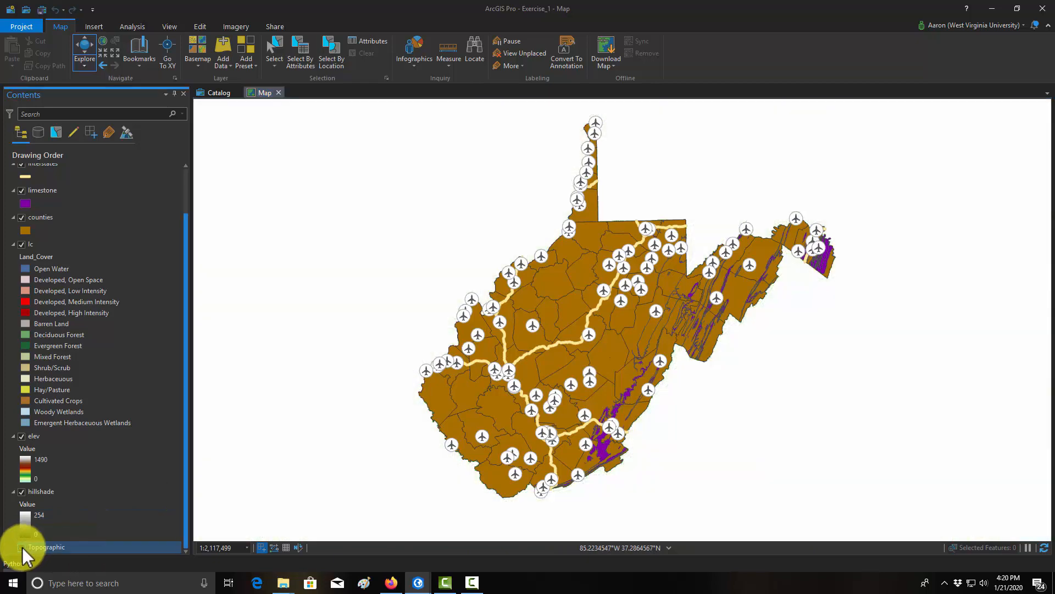
click(22, 548)
click(107, 532)
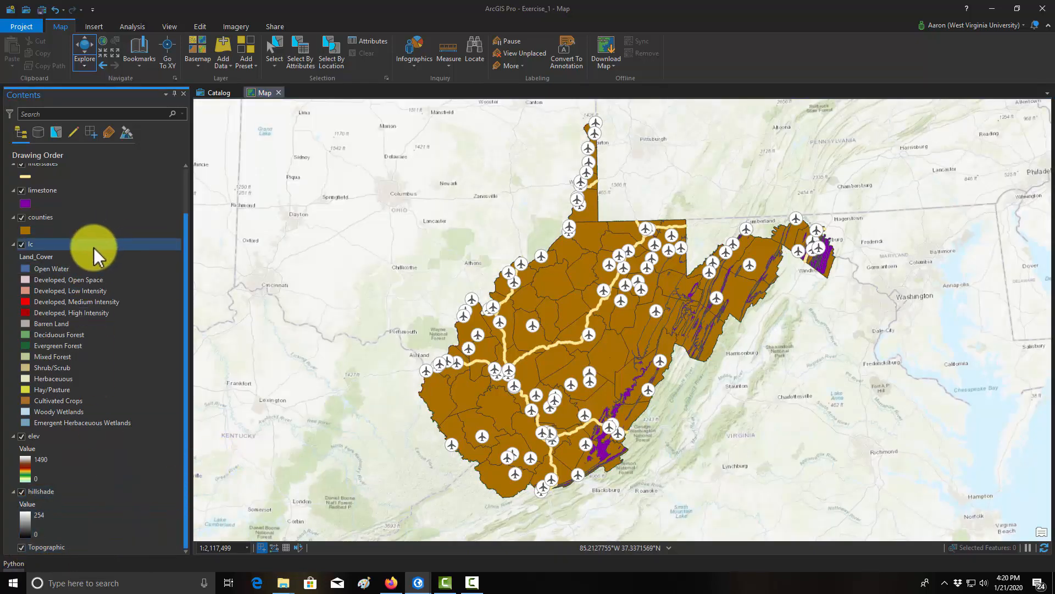
click(91, 312)
click(138, 290)
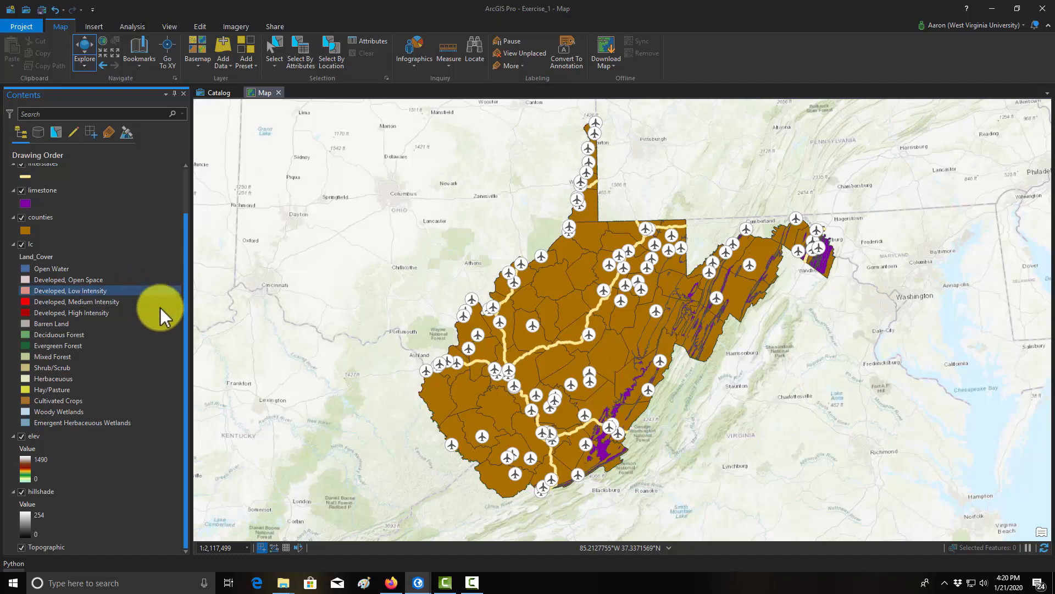
click(176, 282)
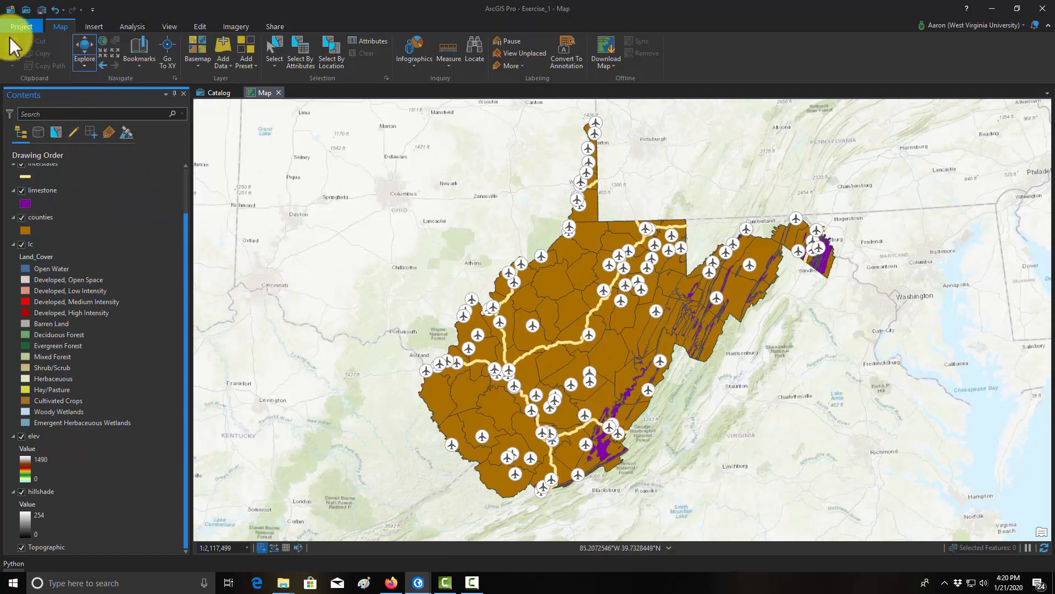
click(21, 29)
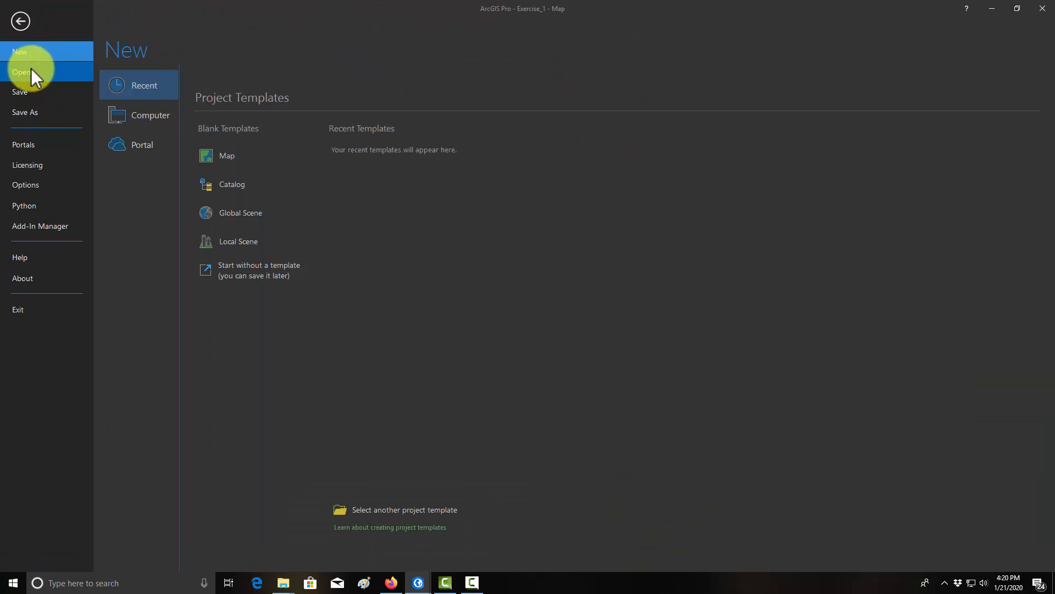
click(18, 22)
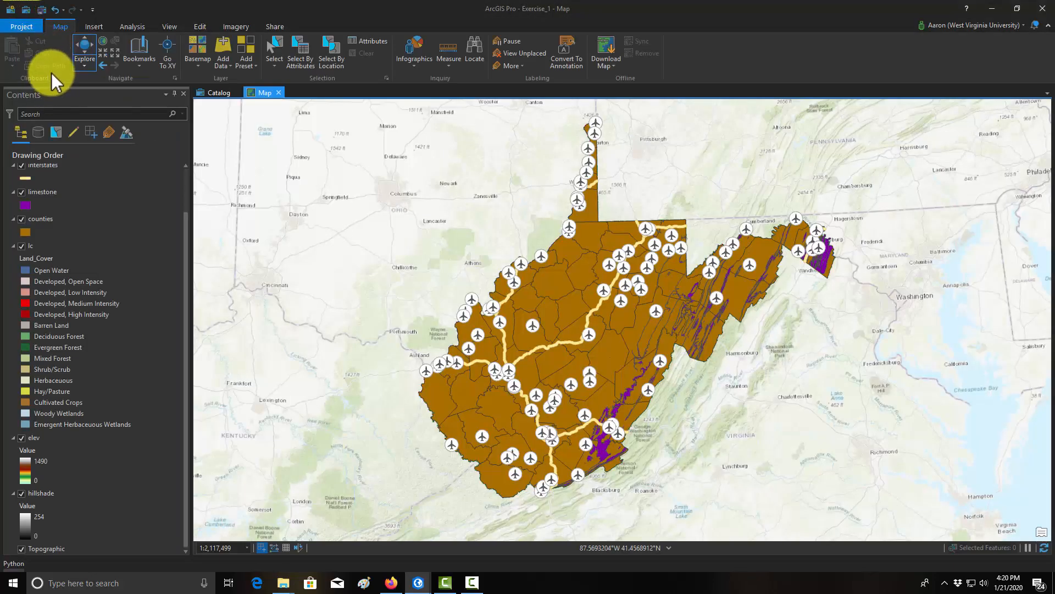
Step: Start adding data to the map and search the Living Atlas for "Landsat"
click(222, 51)
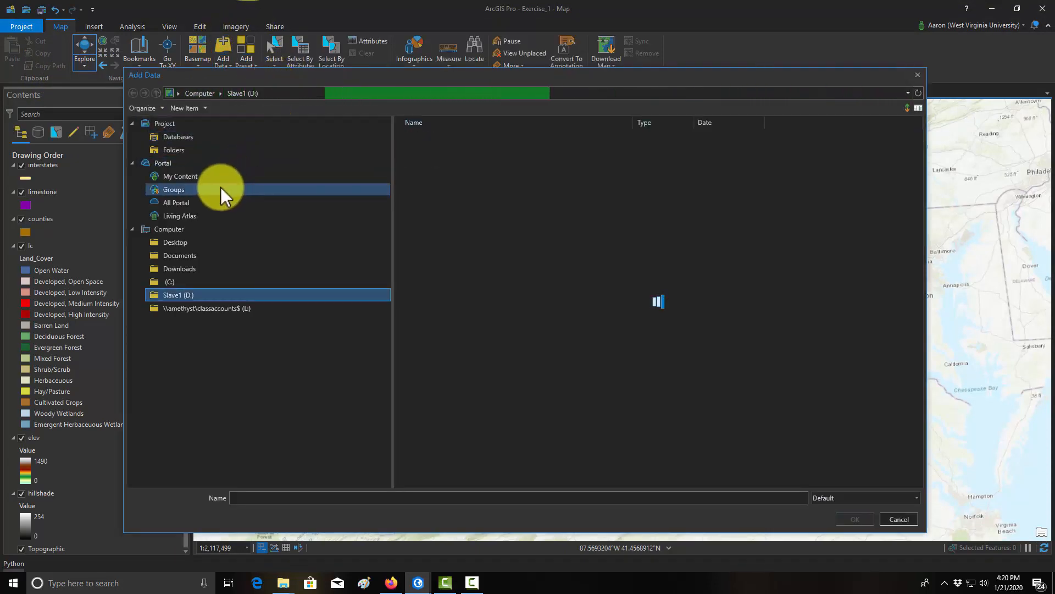
click(168, 137)
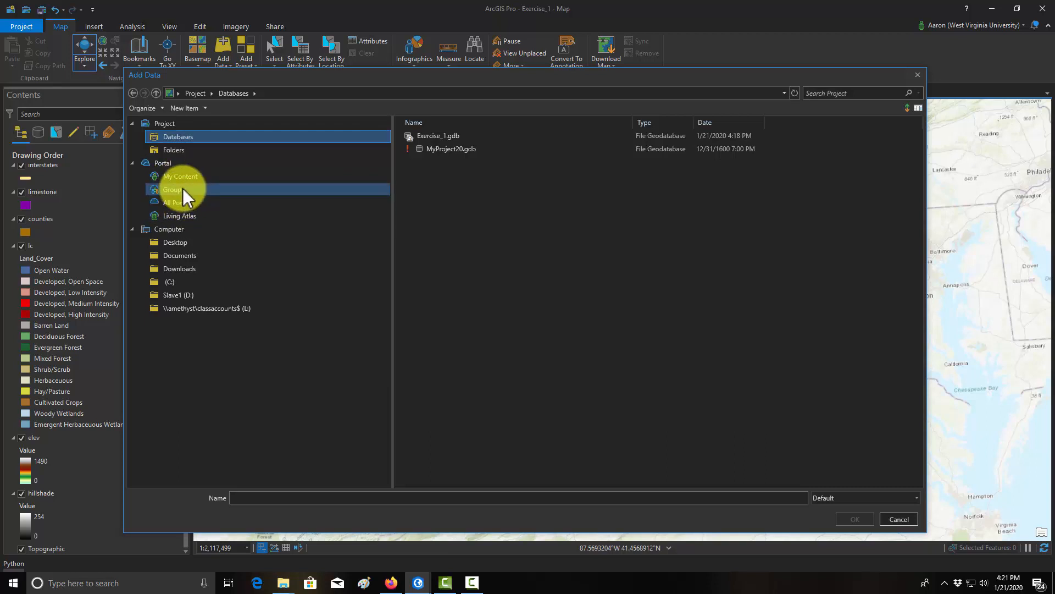
click(183, 217)
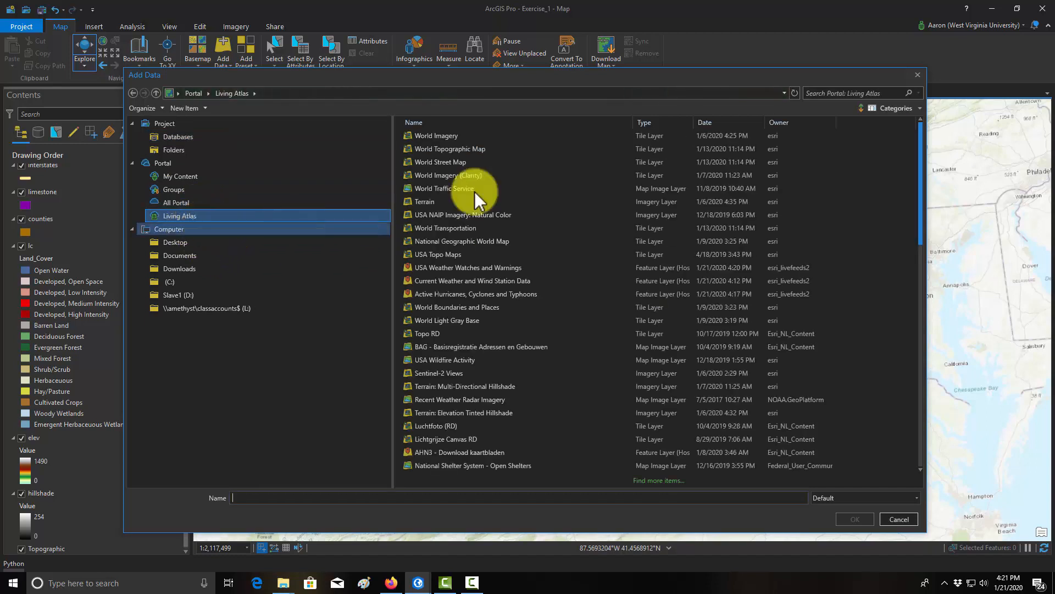
click(846, 92)
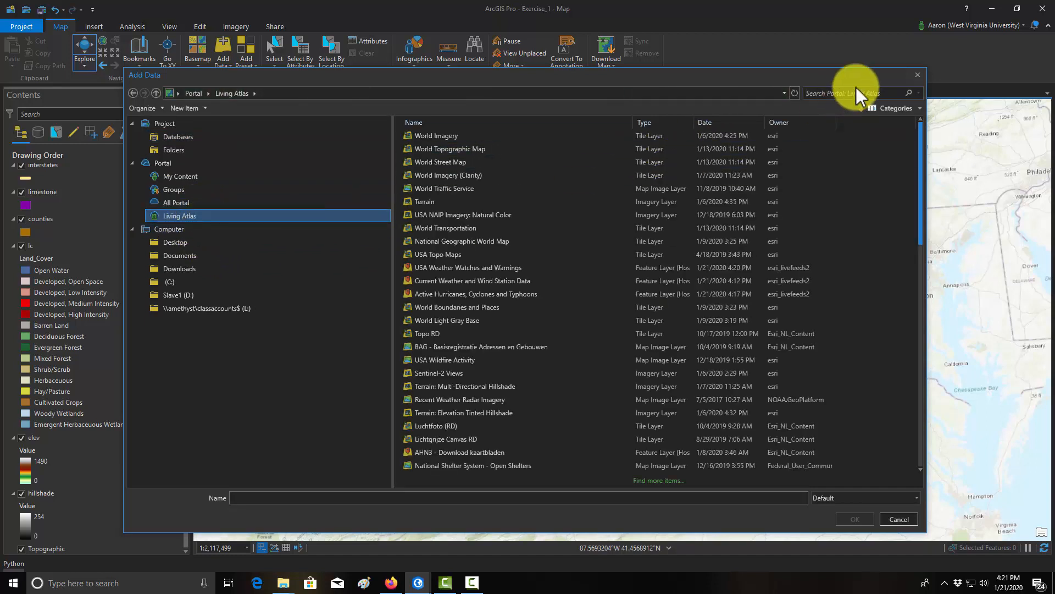
text(Landsat)
key(Return)
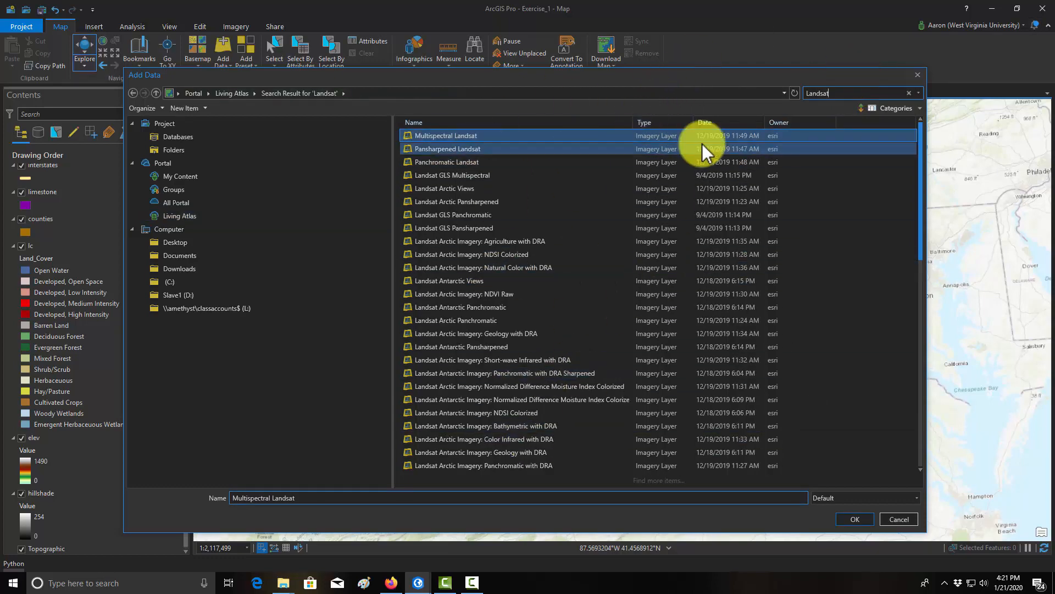
Step: Check the project's databases and folders, and add the springs feature class from Exercise_1.gdb to the map
click(178, 136)
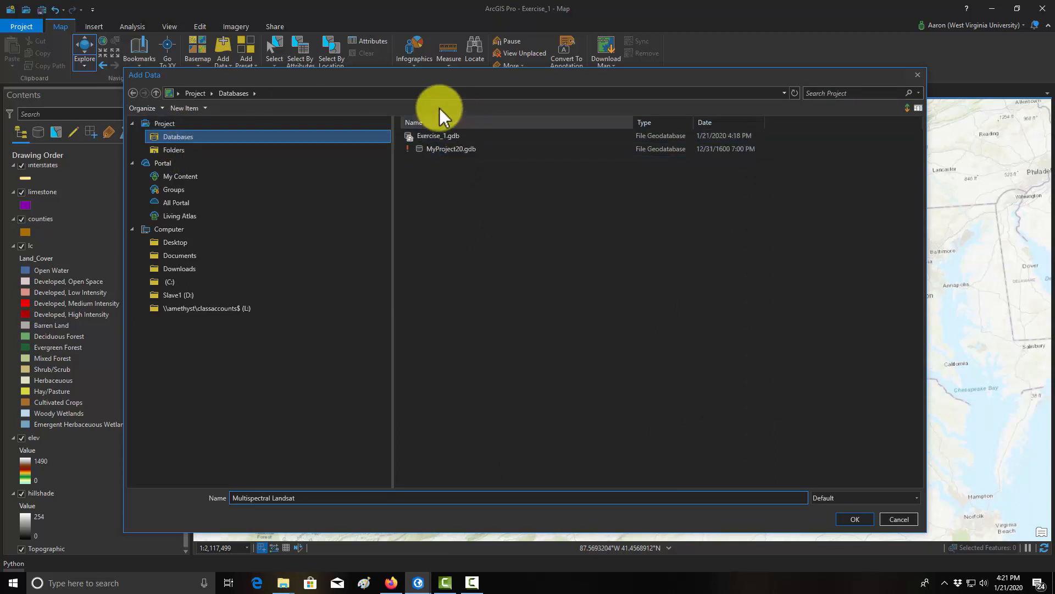
click(450, 150)
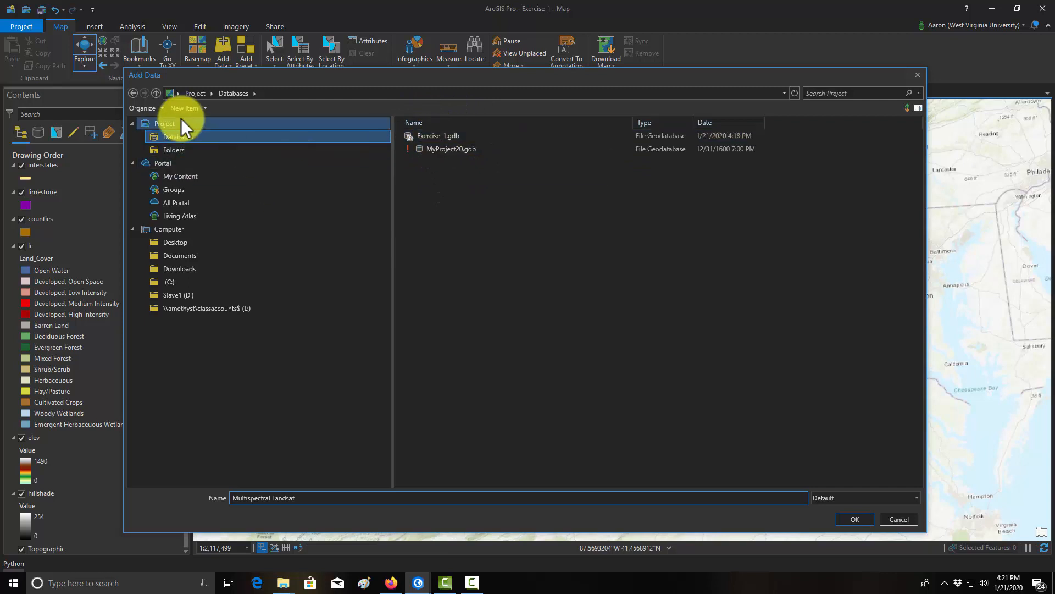
click(171, 149)
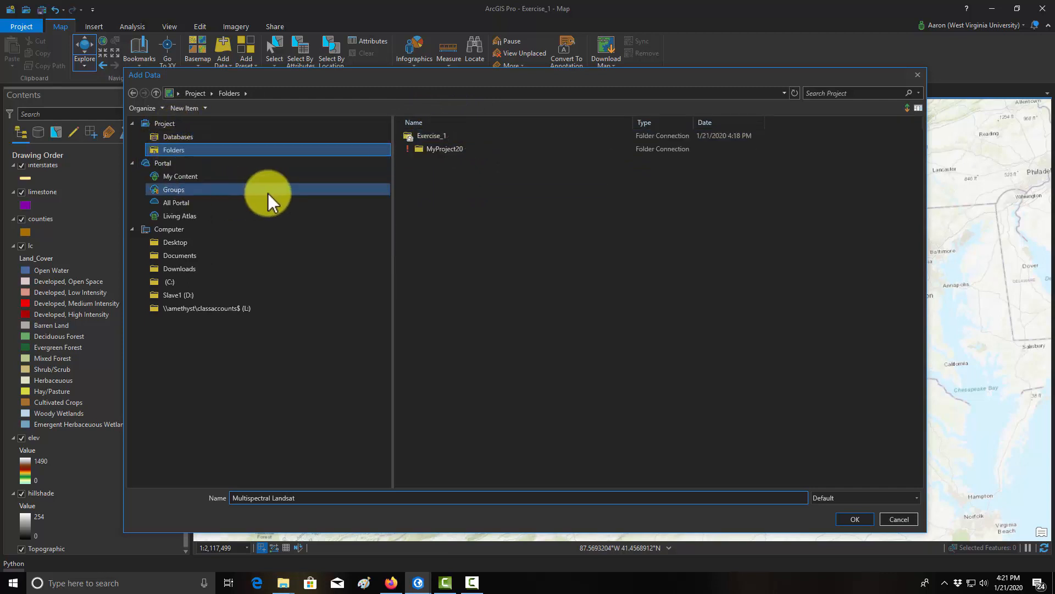
click(185, 138)
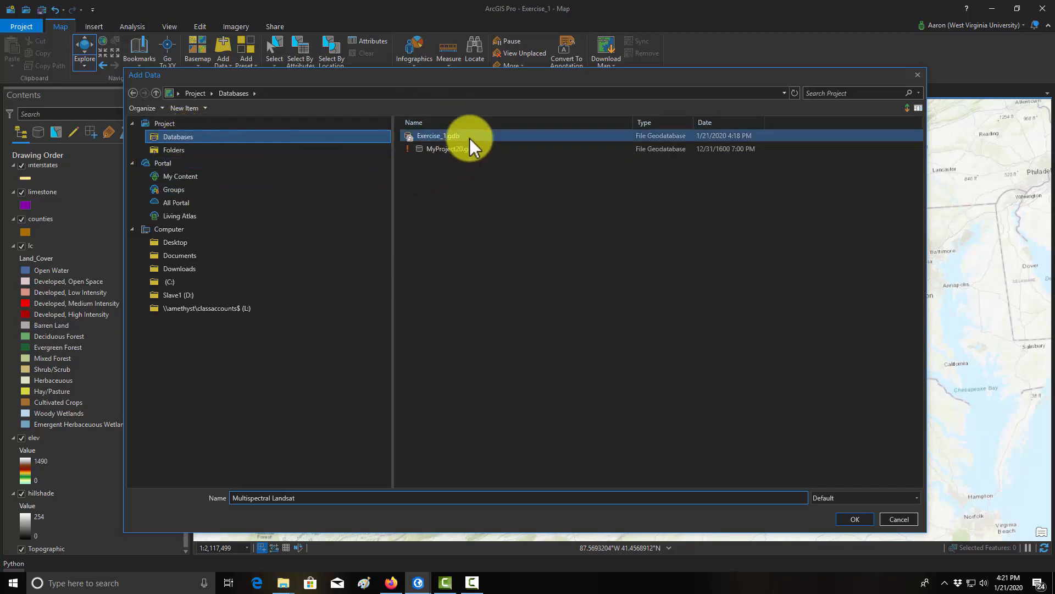
double_click(433, 135)
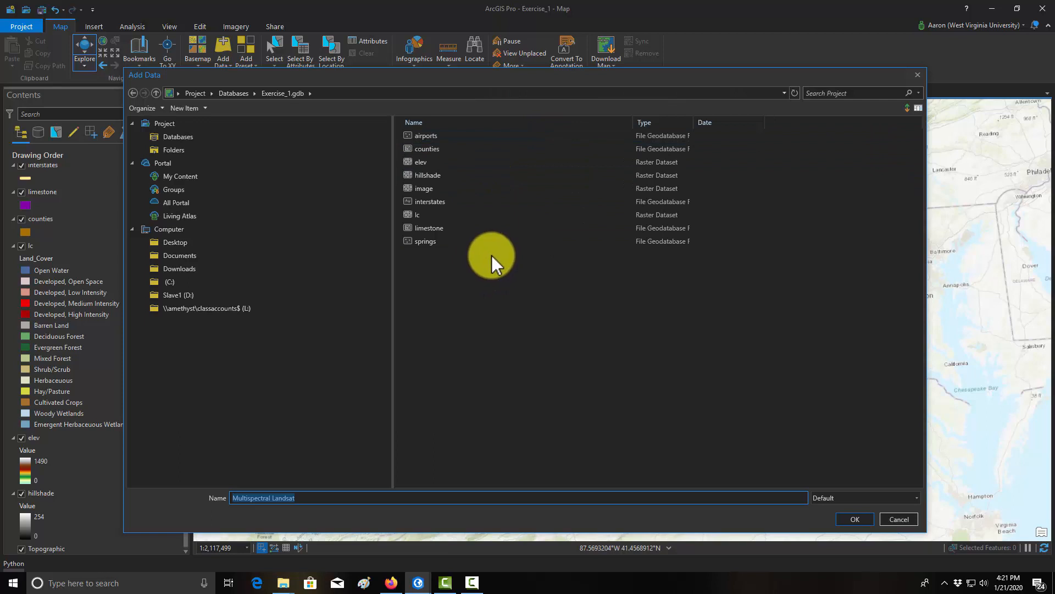
click(419, 242)
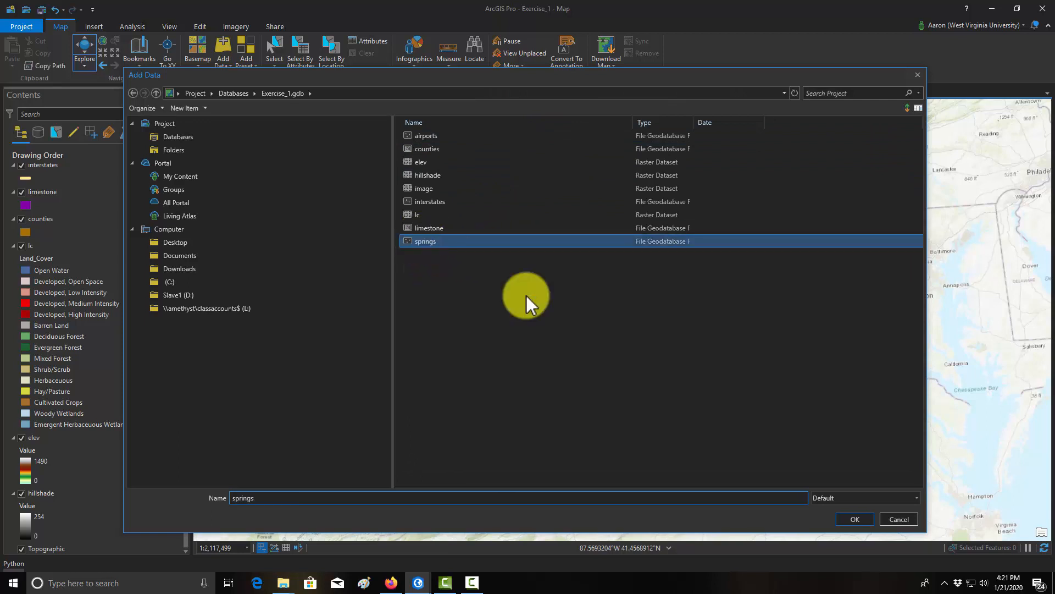
click(853, 519)
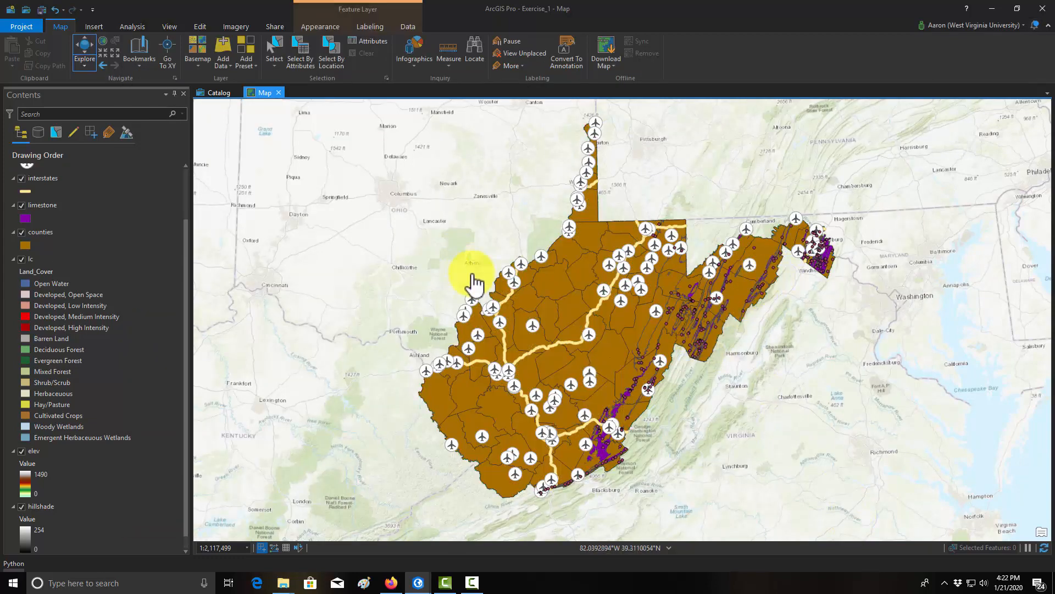
Step: Inspect the springs on the map, open their point symbol for formatting, and widen the Symbology pane to browse the symbol gallery
scroll(742, 360, up, 4)
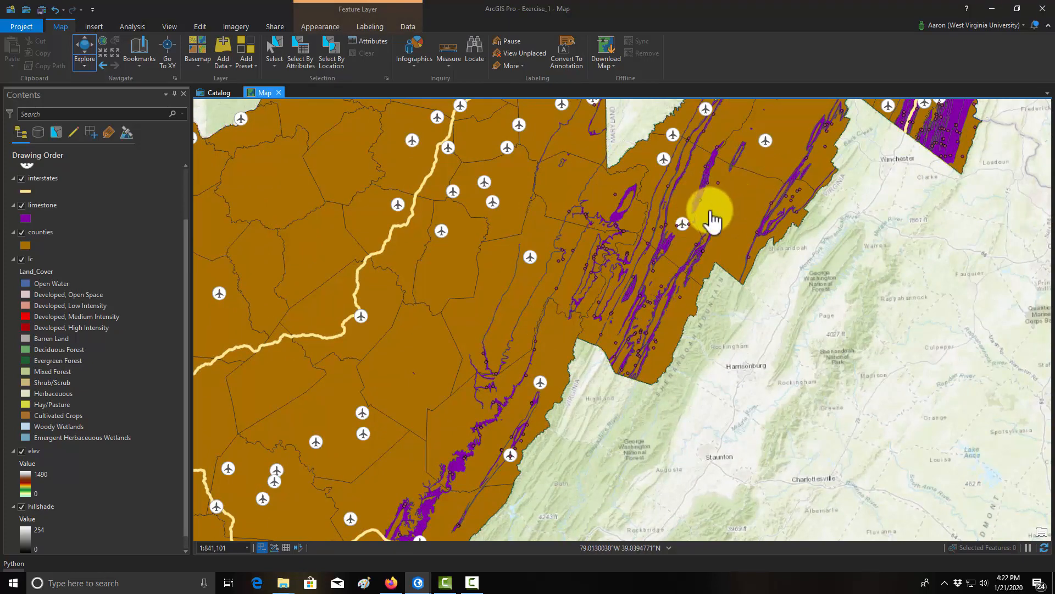
drag(572, 229, 647, 327)
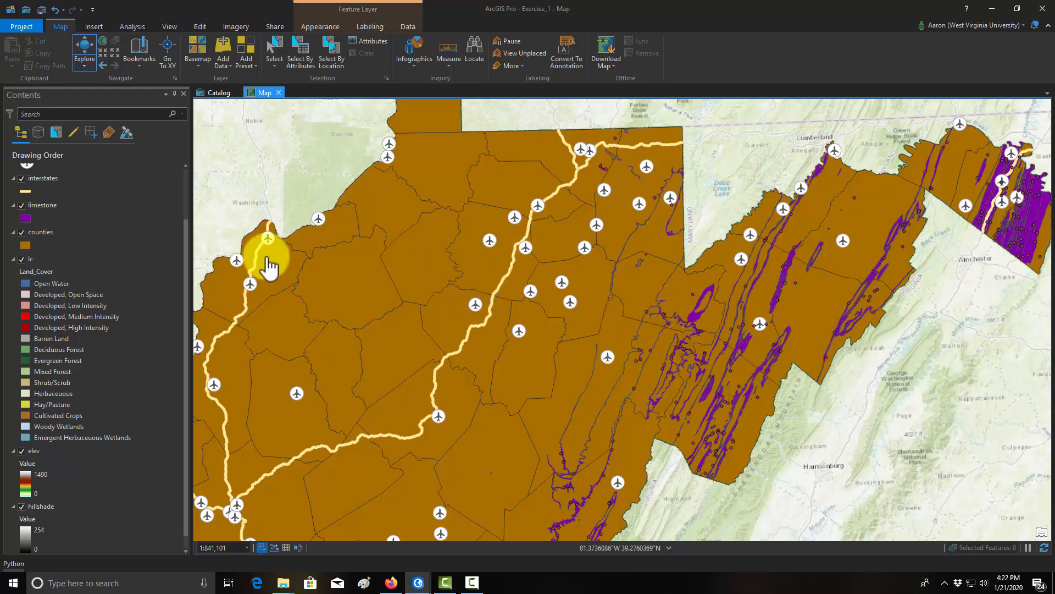
drag(187, 276, 194, 179)
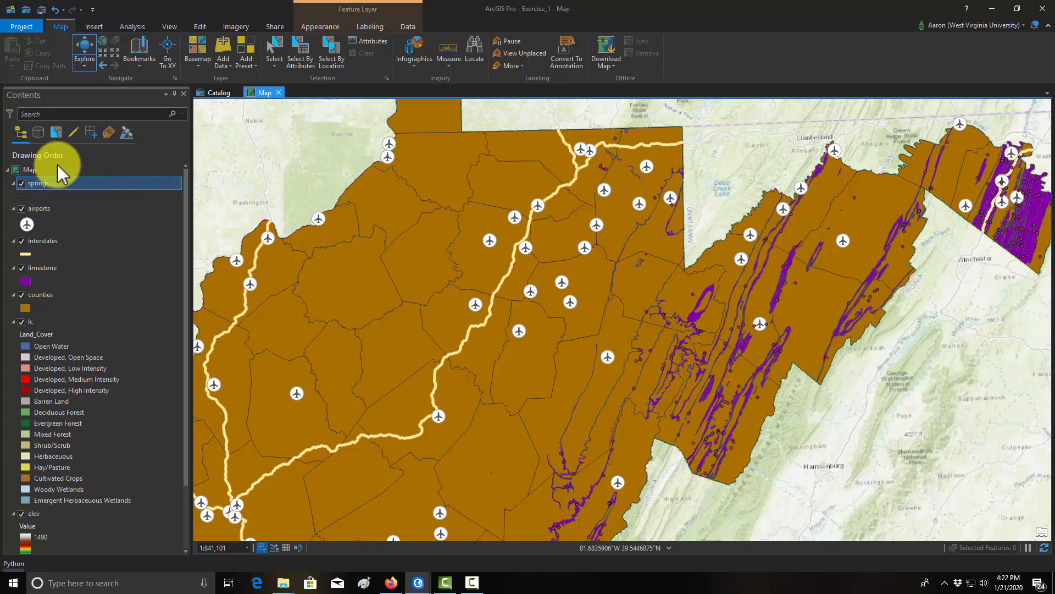
click(22, 196)
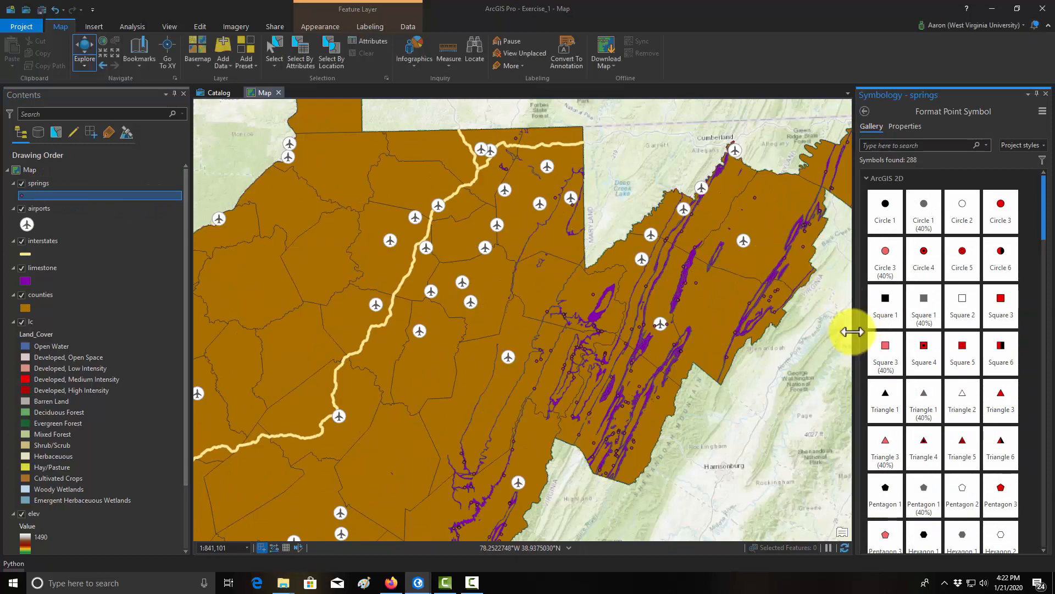
drag(852, 331, 742, 322)
scroll(918, 244, down, 1)
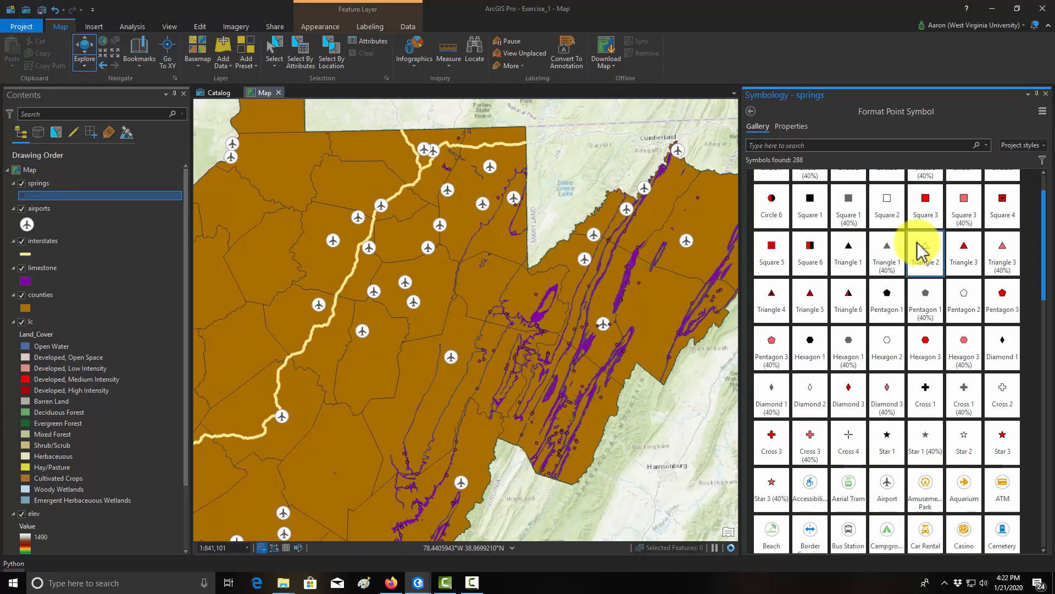
scroll(915, 244, down, 5)
Step: Search the point symbol gallery for "spring" and for "water", and clear the search
click(832, 144)
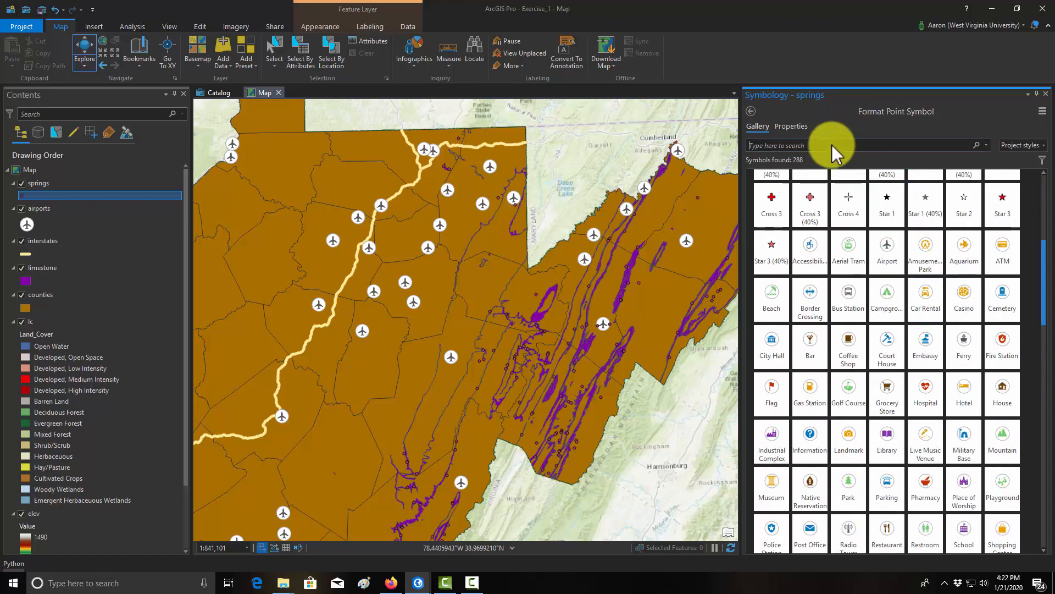
text(spriong)
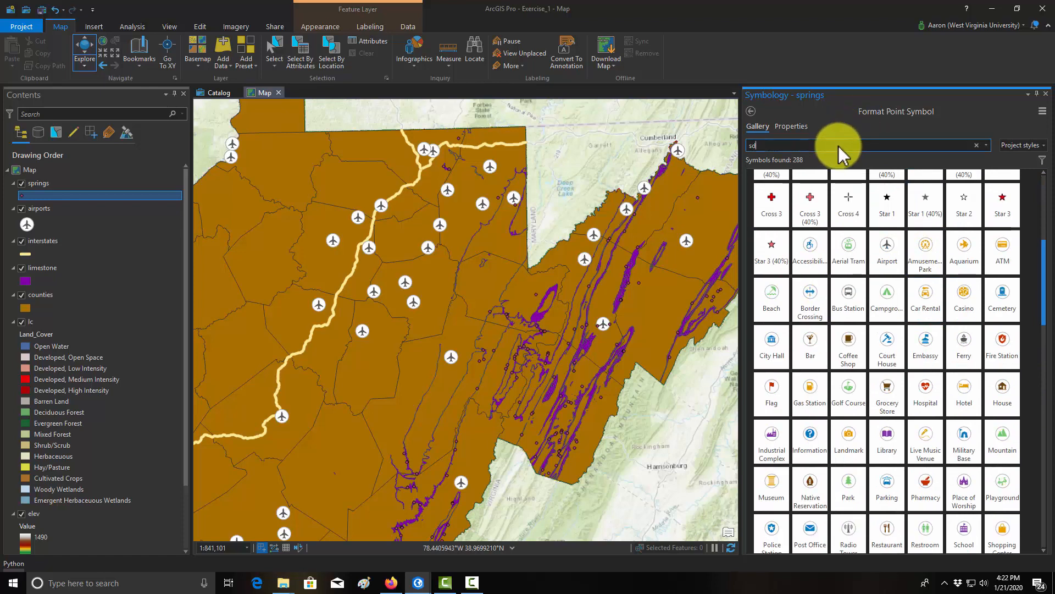
key(BackSpace)
key(BackSpace)
key(BackSpace)
text(ng)
key(BackSpace)
key(BackSpace)
key(BackSpace)
key(BackSpace)
key(BackSpace)
key(BackSpace)
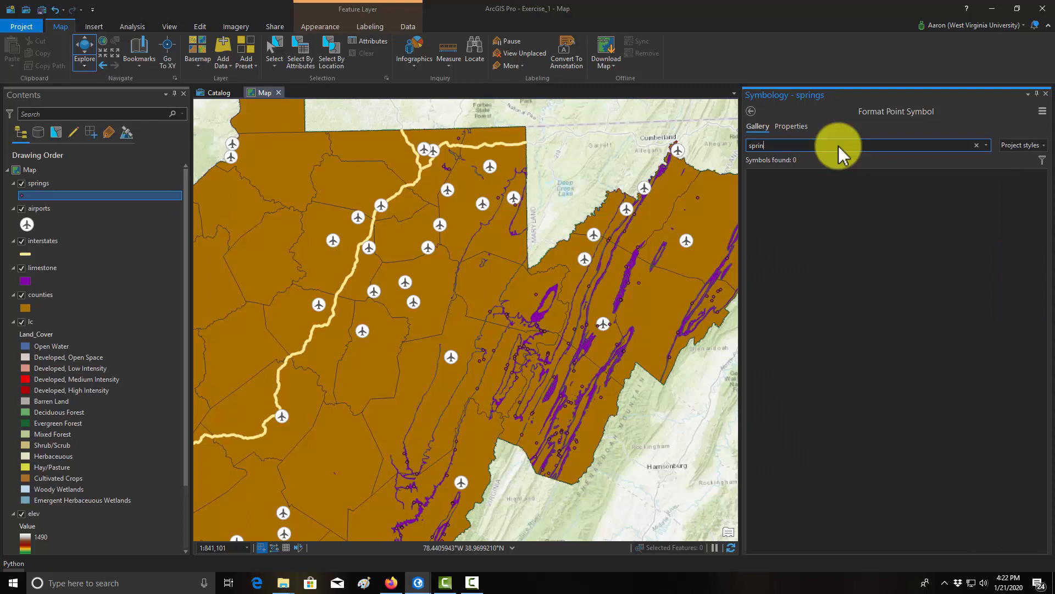
text(water)
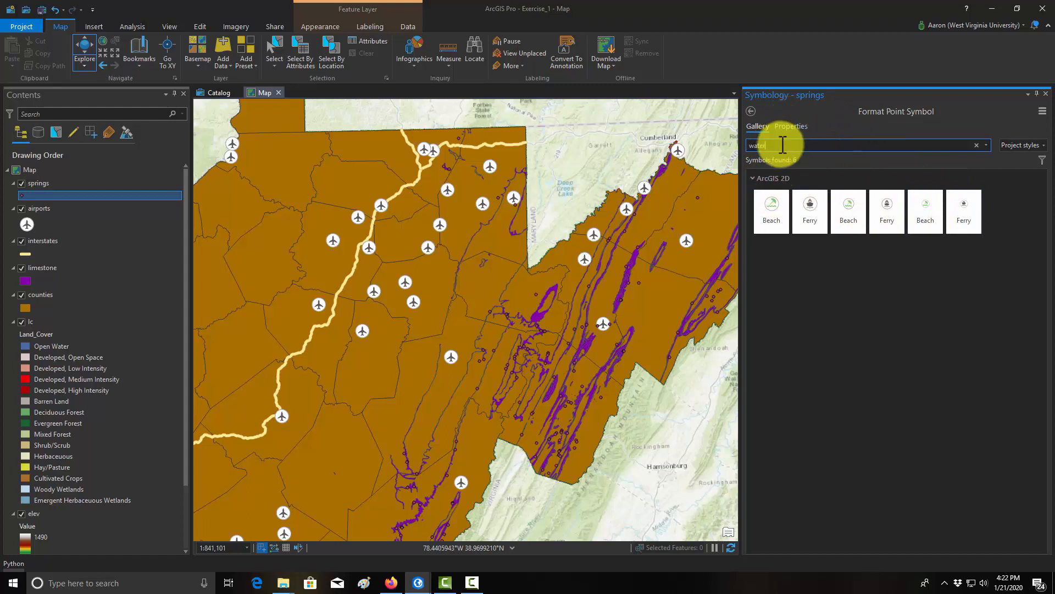
key(BackSpace)
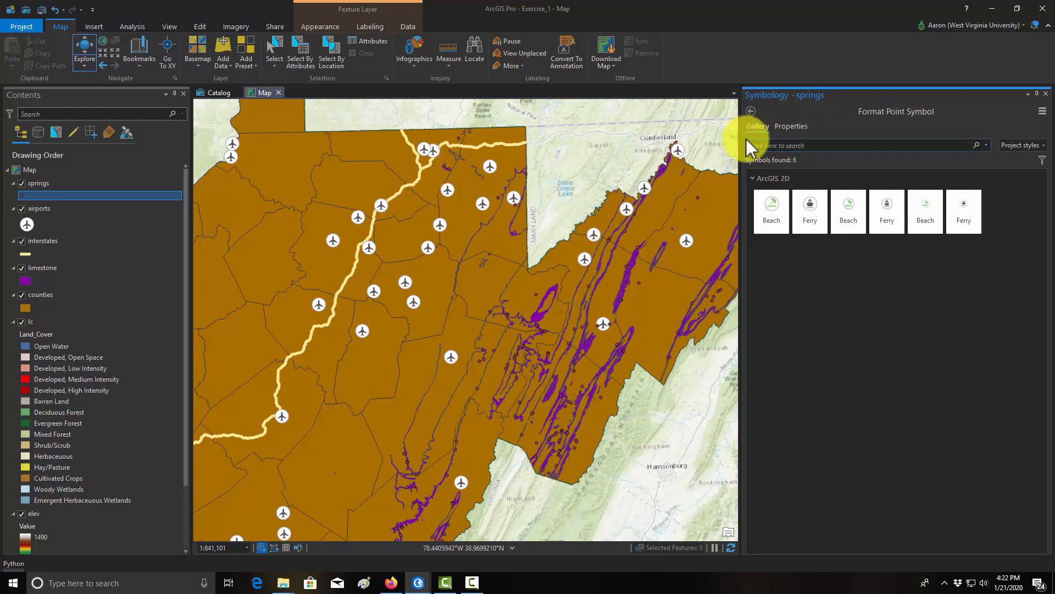
Step: Set the springs symbol to dark blue with a size of 12 pt and apply the changes
click(790, 126)
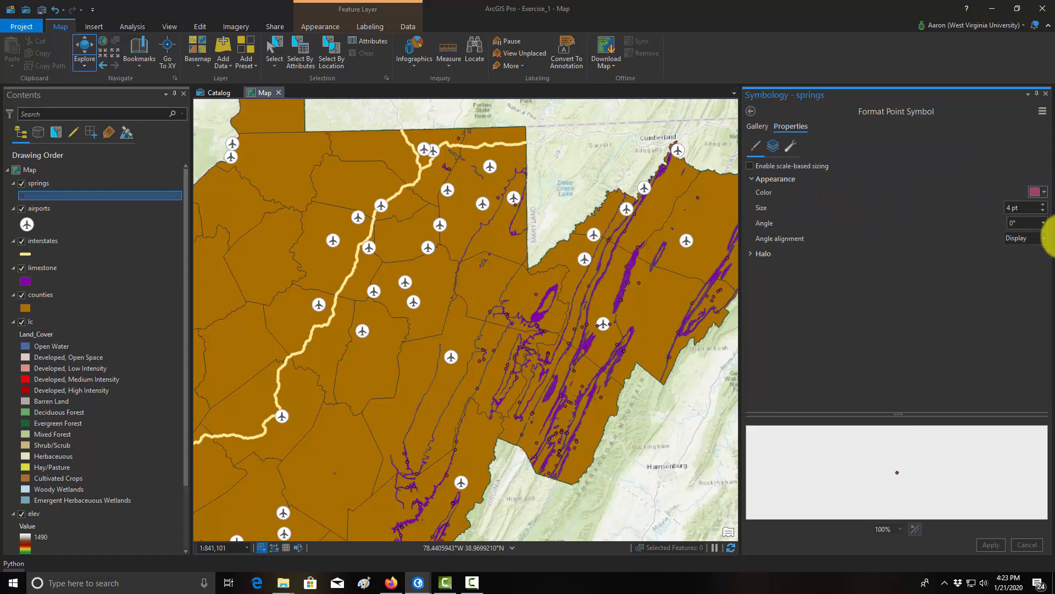
click(1041, 194)
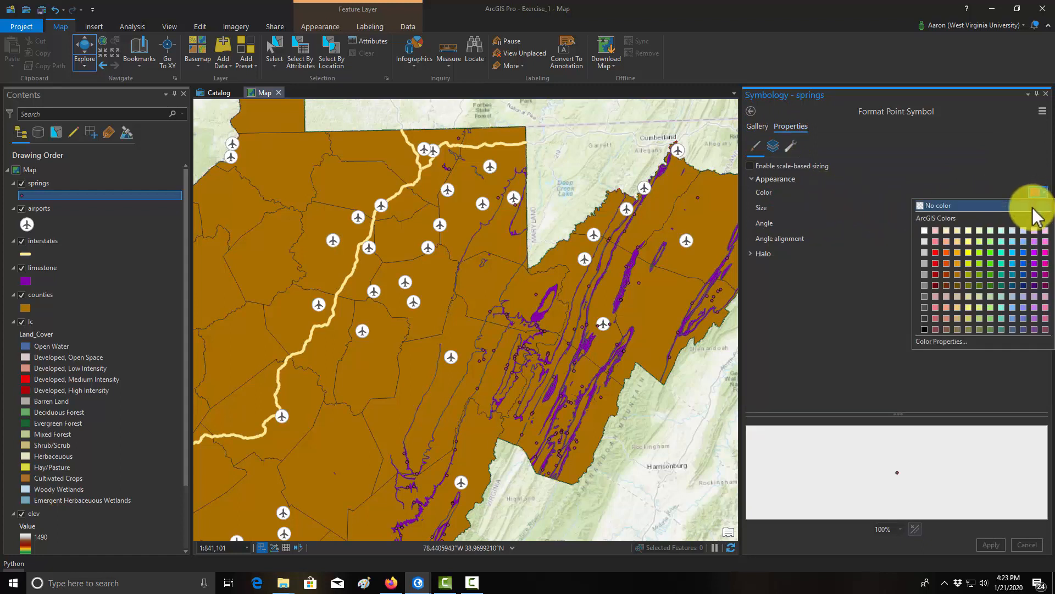
click(1024, 274)
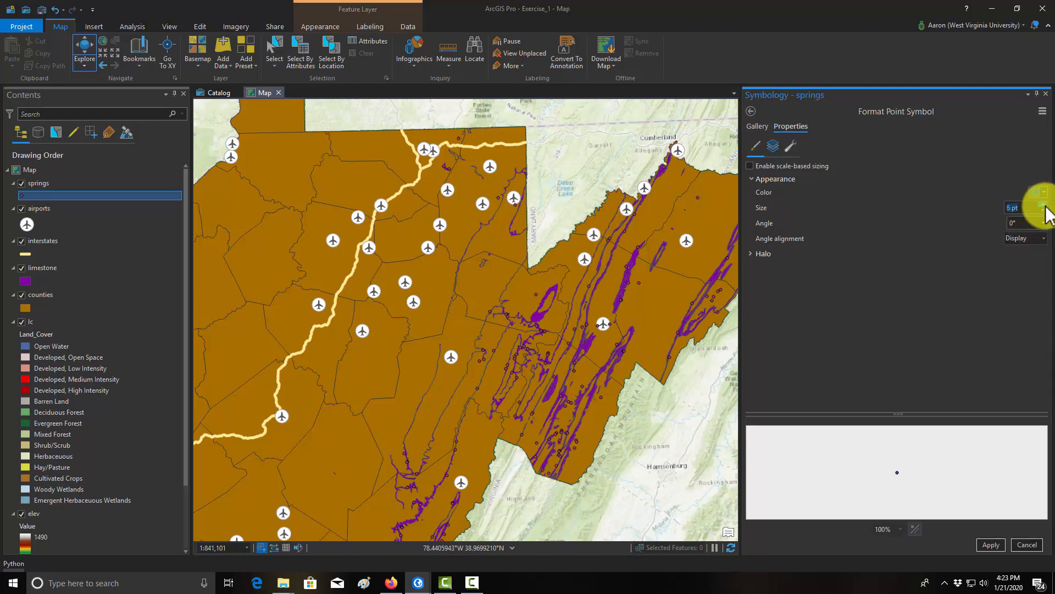
click(1043, 204)
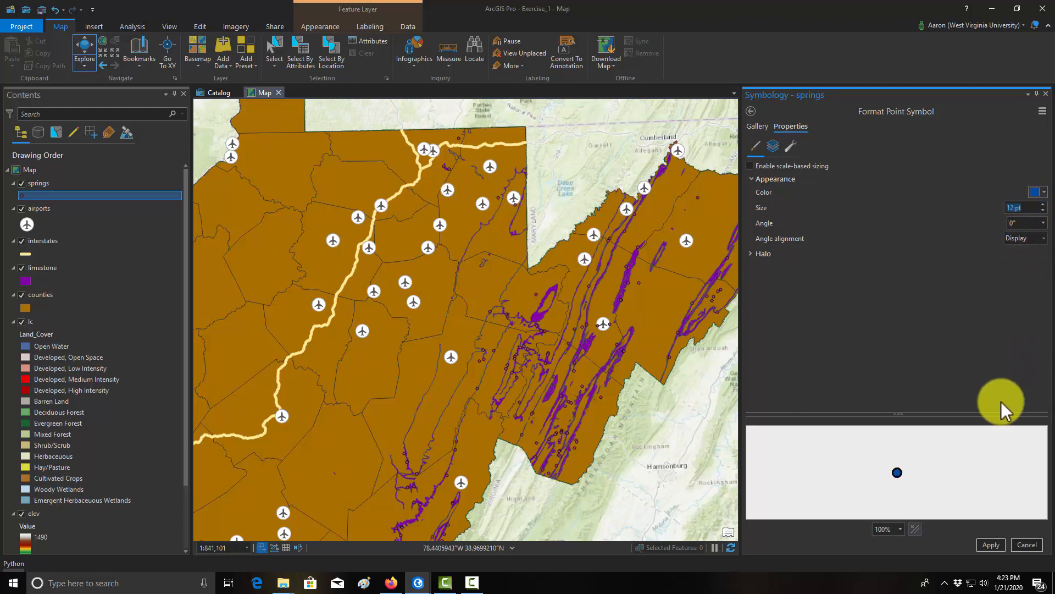
click(992, 544)
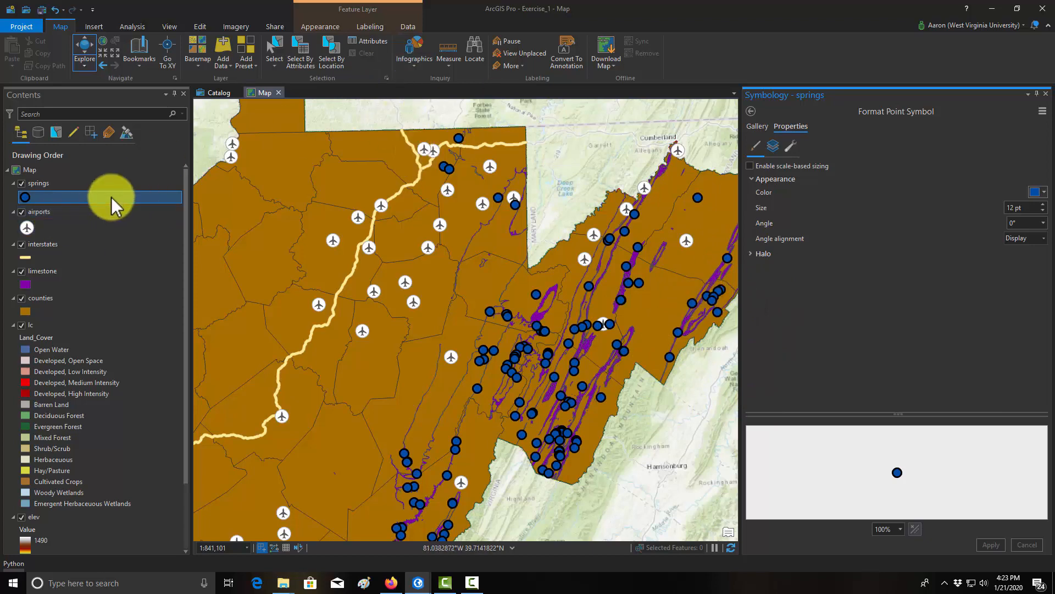
Step: Search the symbol gallery for "airport" and assign the medium-sized Airport symbol to the airports layer
click(26, 227)
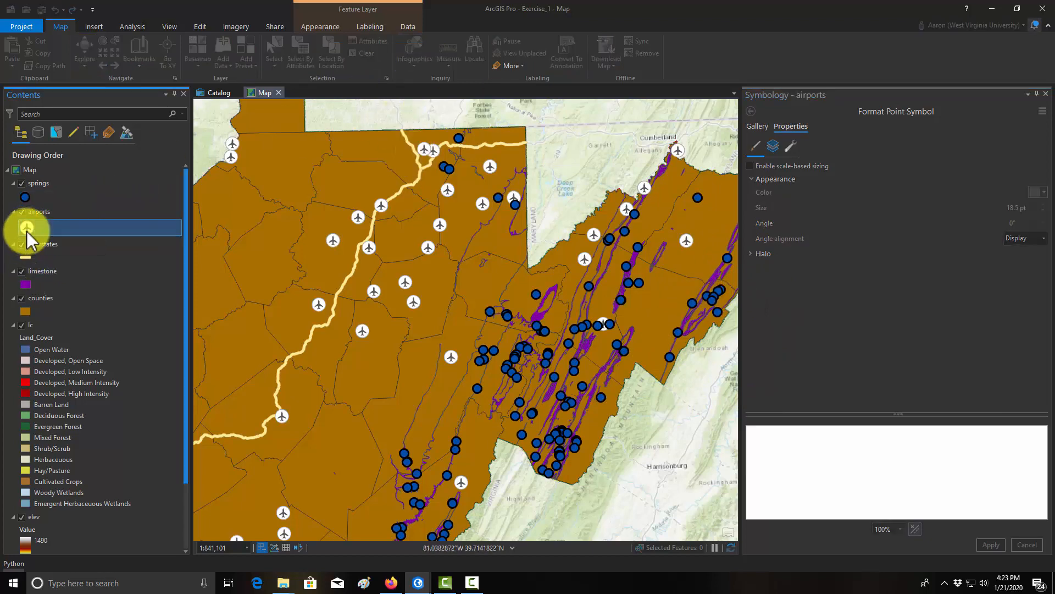
click(757, 127)
click(800, 145)
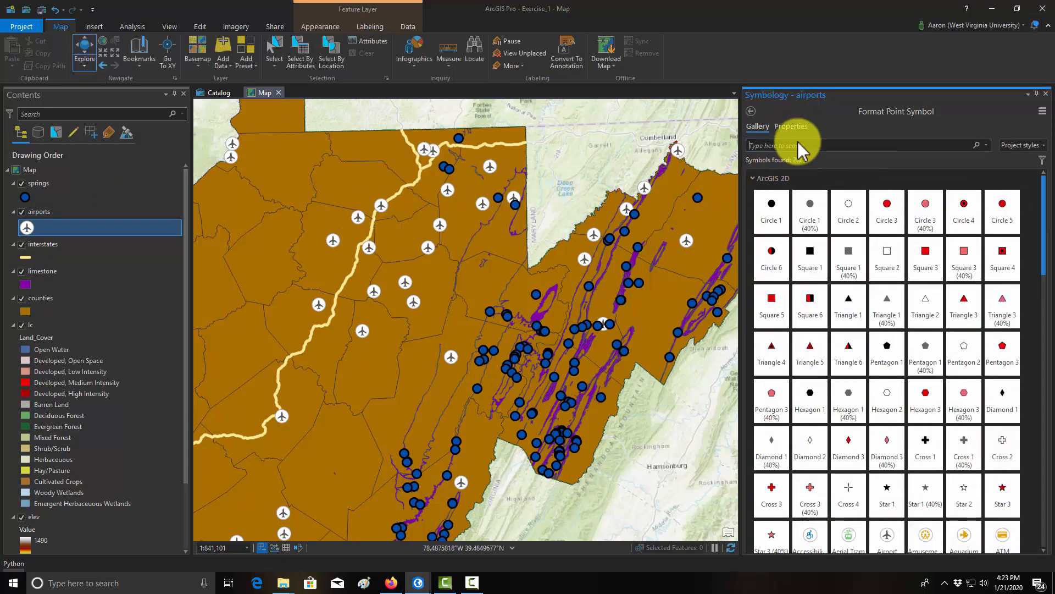
text(airport)
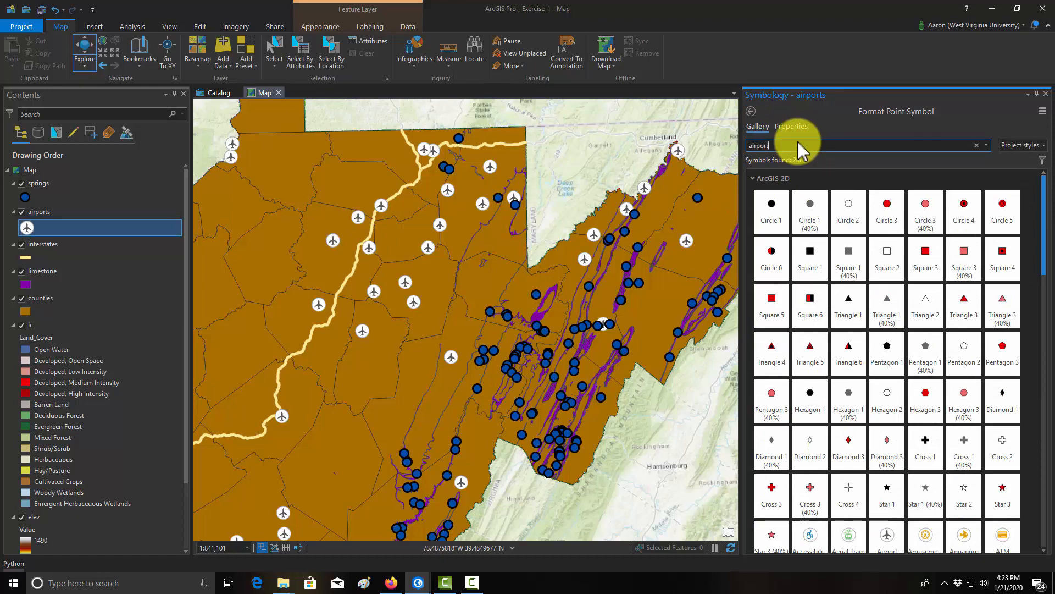
key(Return)
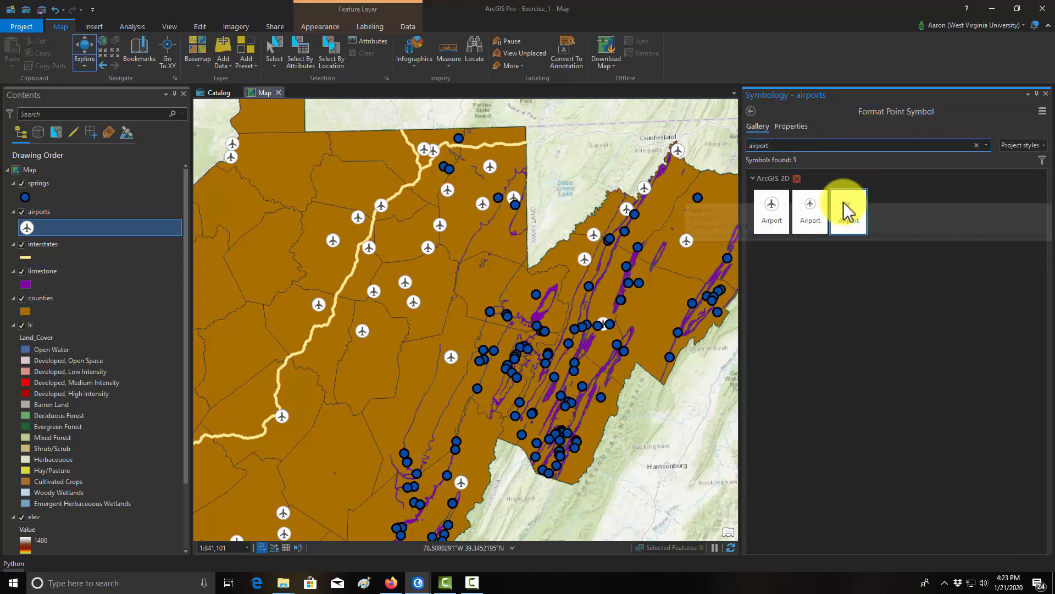
click(813, 214)
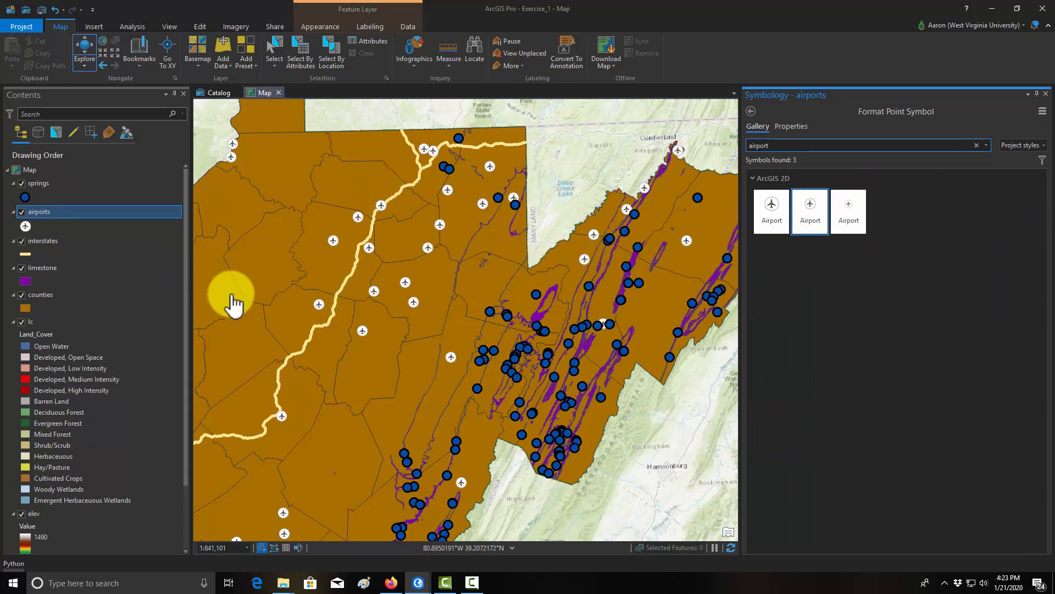
Step: Try the Highway symbol on the interstates layer, settle on the yellow Major Road line symbol, and check its color options
click(26, 253)
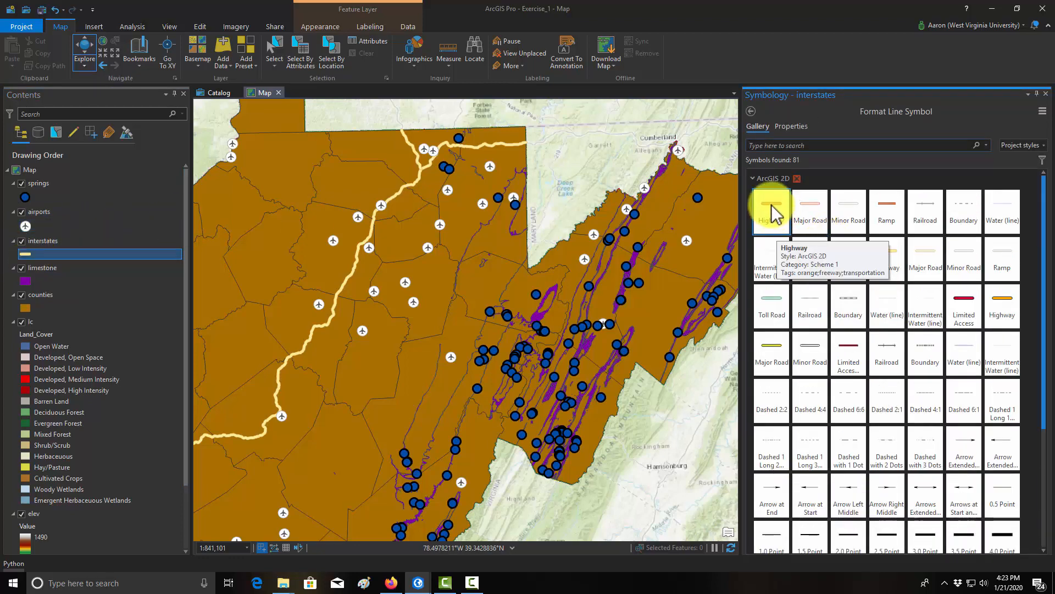
click(773, 212)
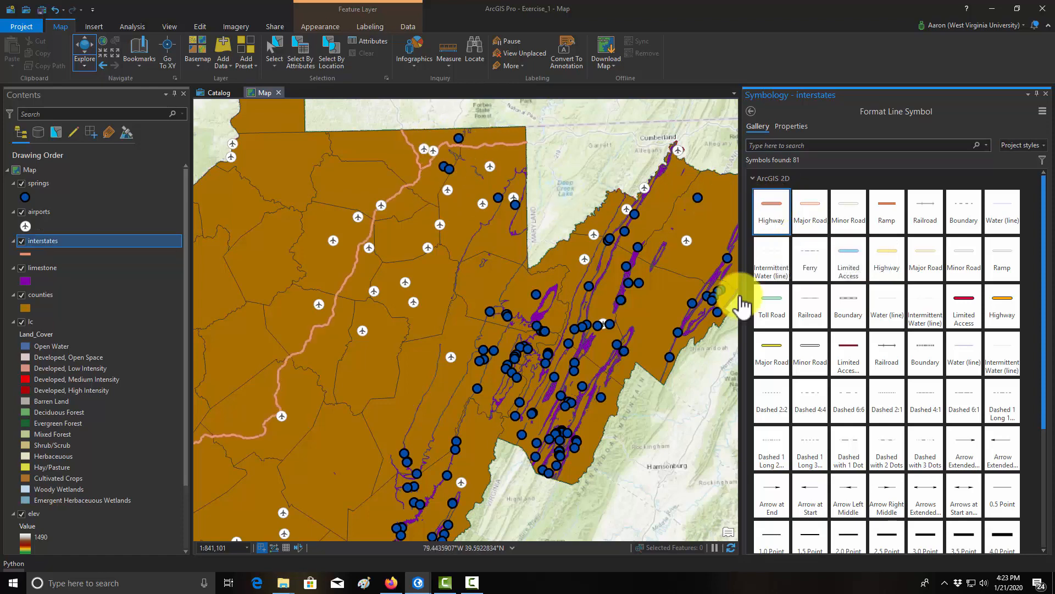
click(964, 308)
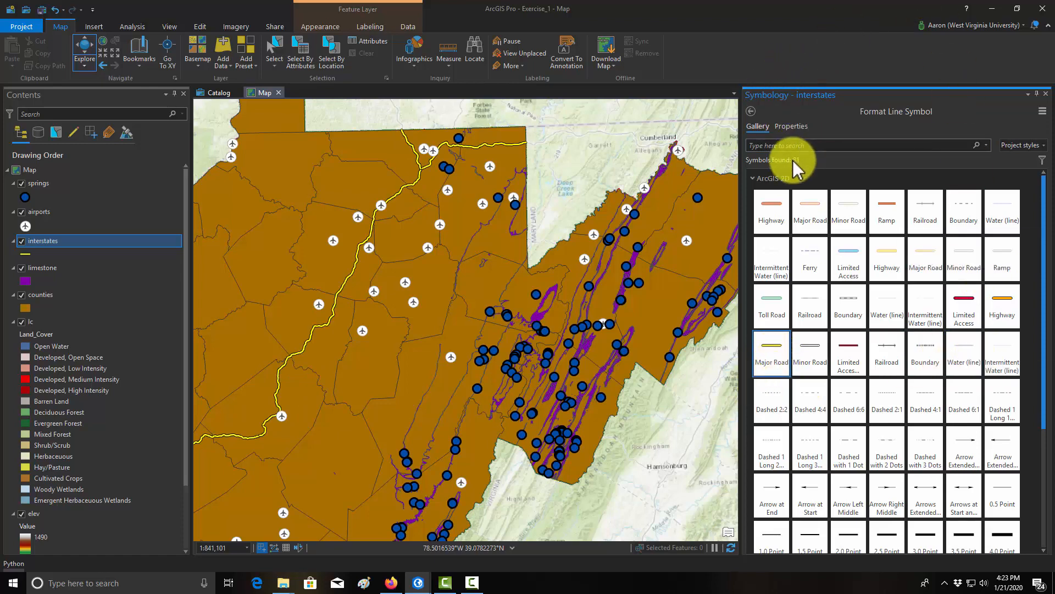
click(792, 126)
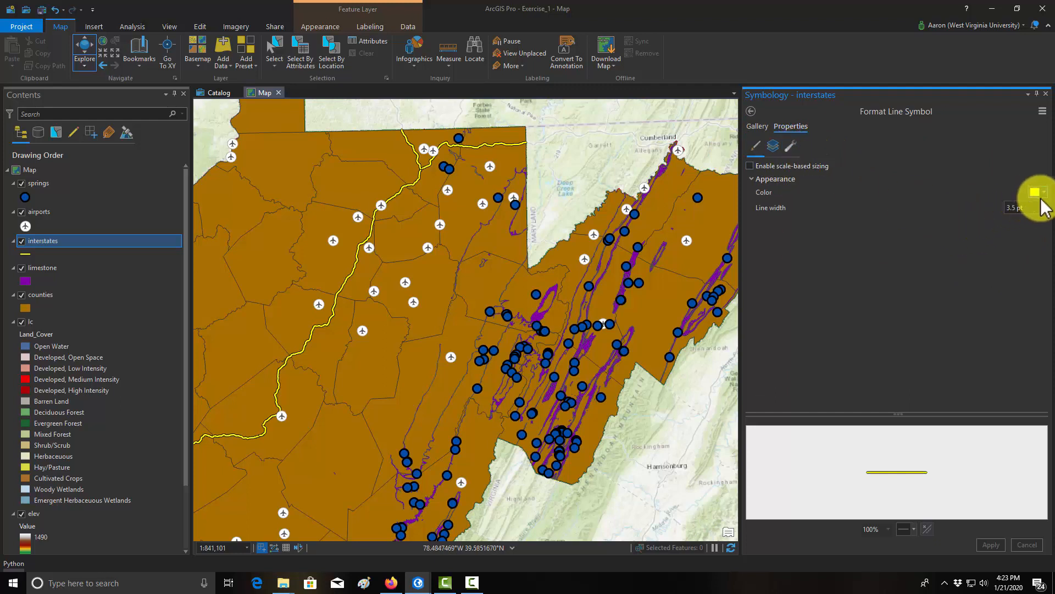
click(1044, 193)
click(1006, 141)
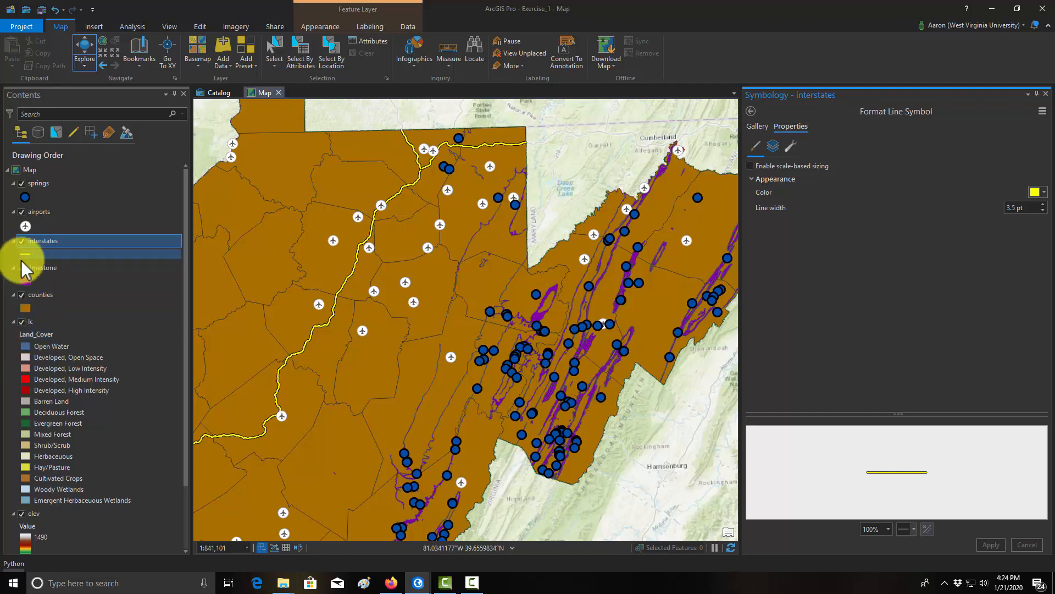
Step: Turn off the springs, interstates and airports layers
click(22, 183)
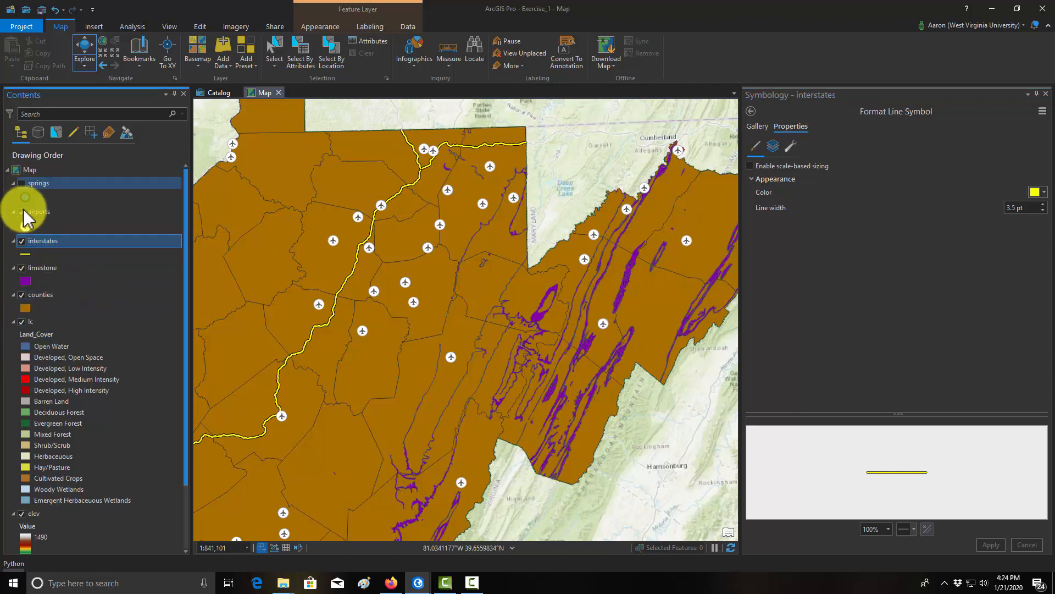
click(21, 241)
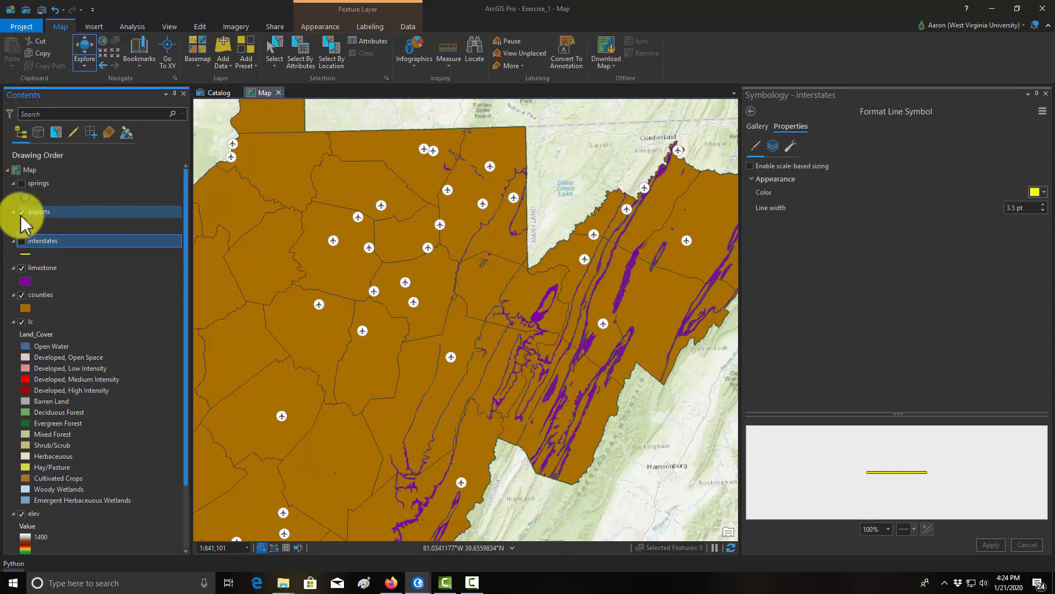
click(22, 212)
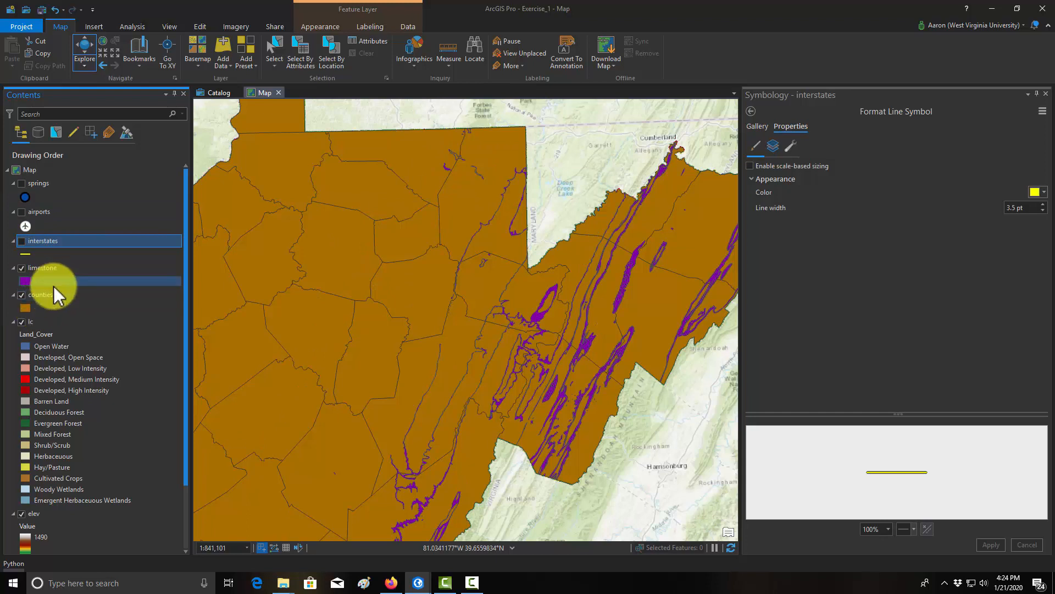
Step: Turn off the limestone layer and set the fill color of the counties polygon symbol to light tan
click(22, 268)
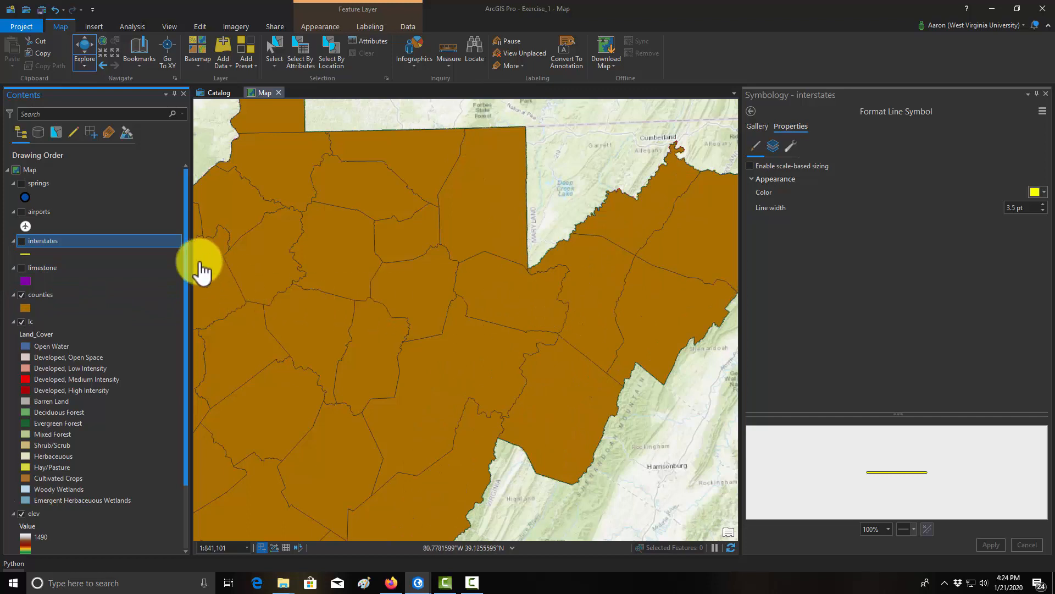
click(42, 298)
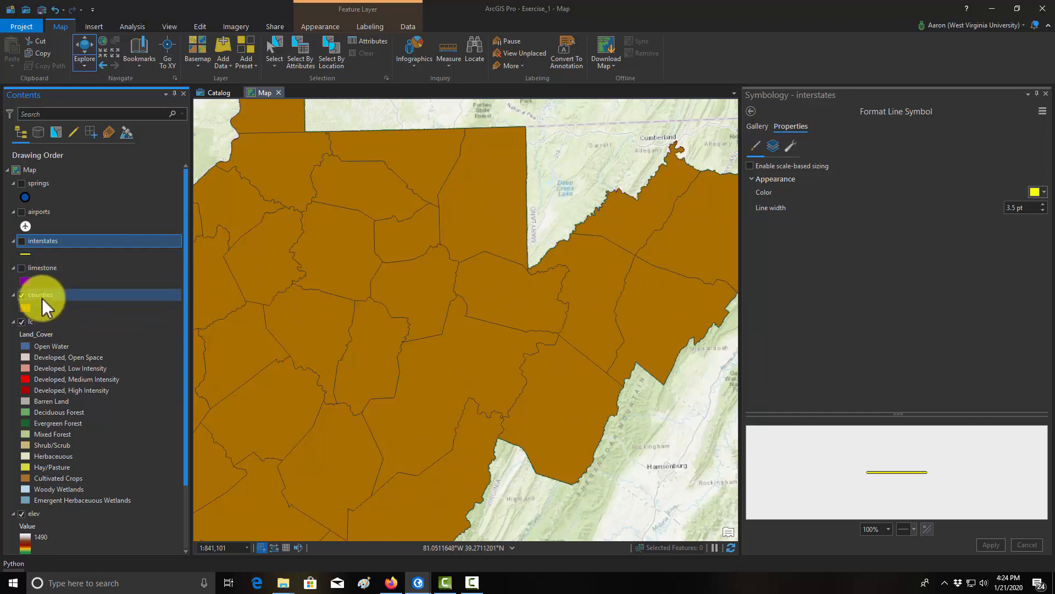
right_click(42, 298)
click(36, 297)
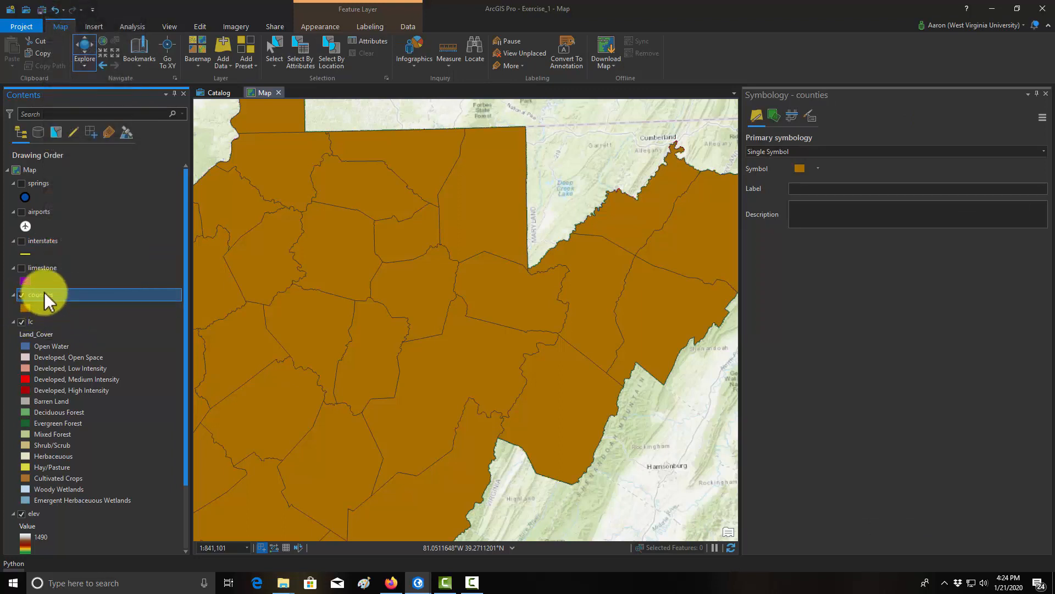
right_click(35, 295)
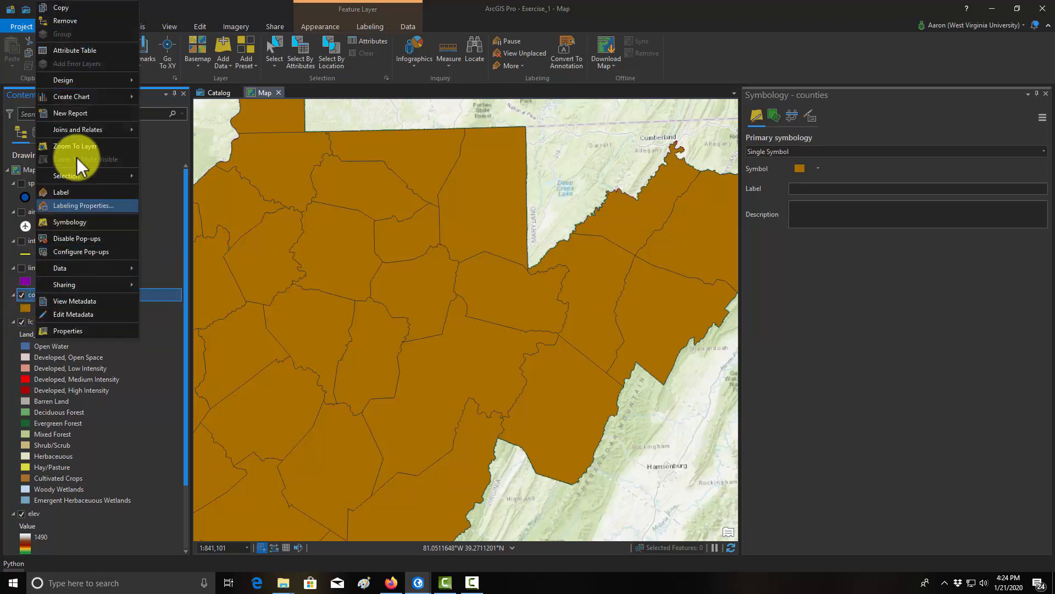
click(77, 221)
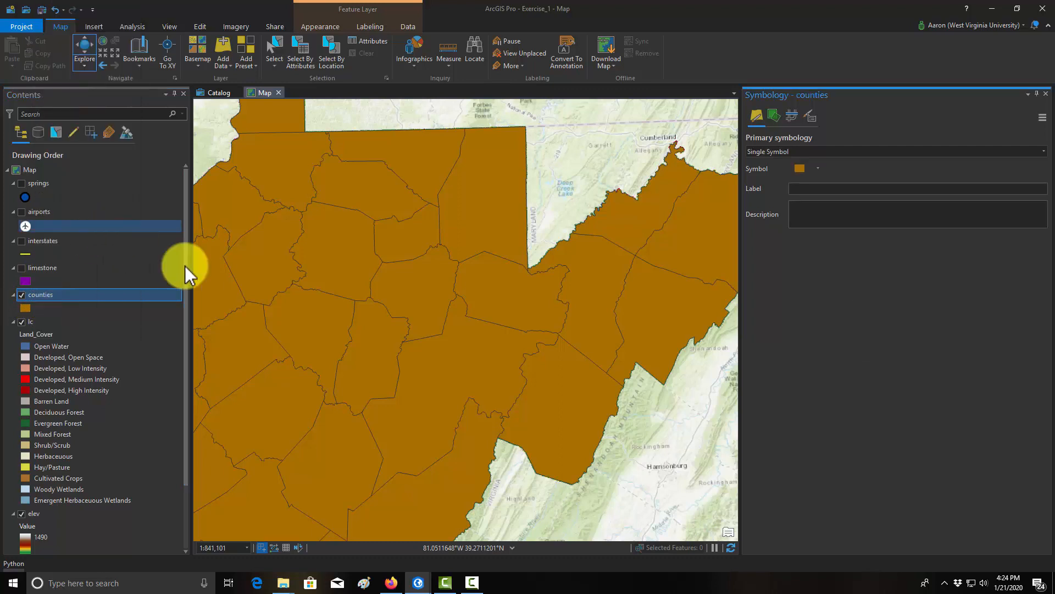
click(810, 168)
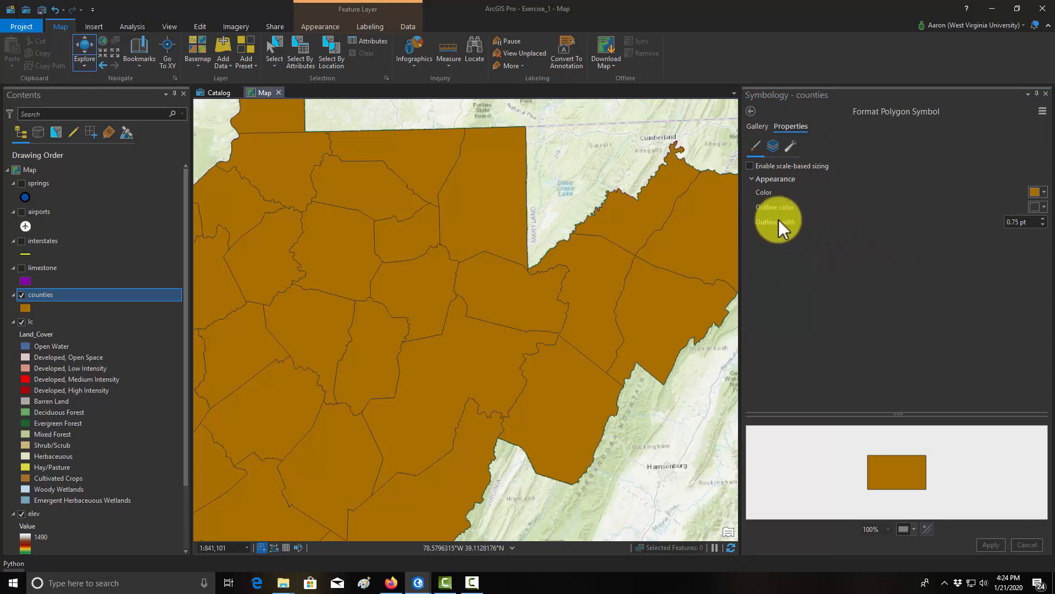
click(1043, 193)
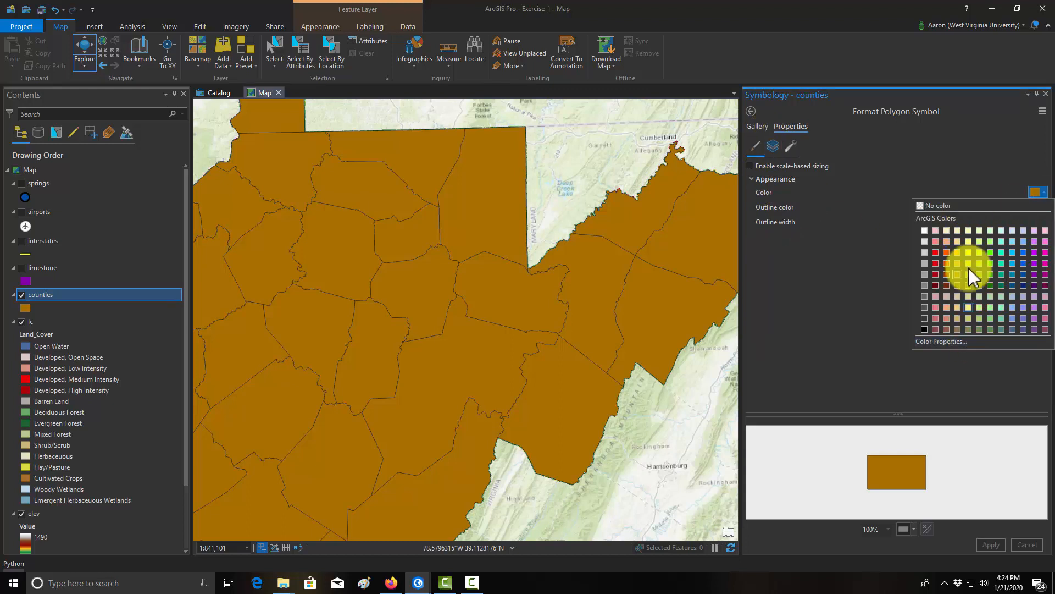
click(956, 230)
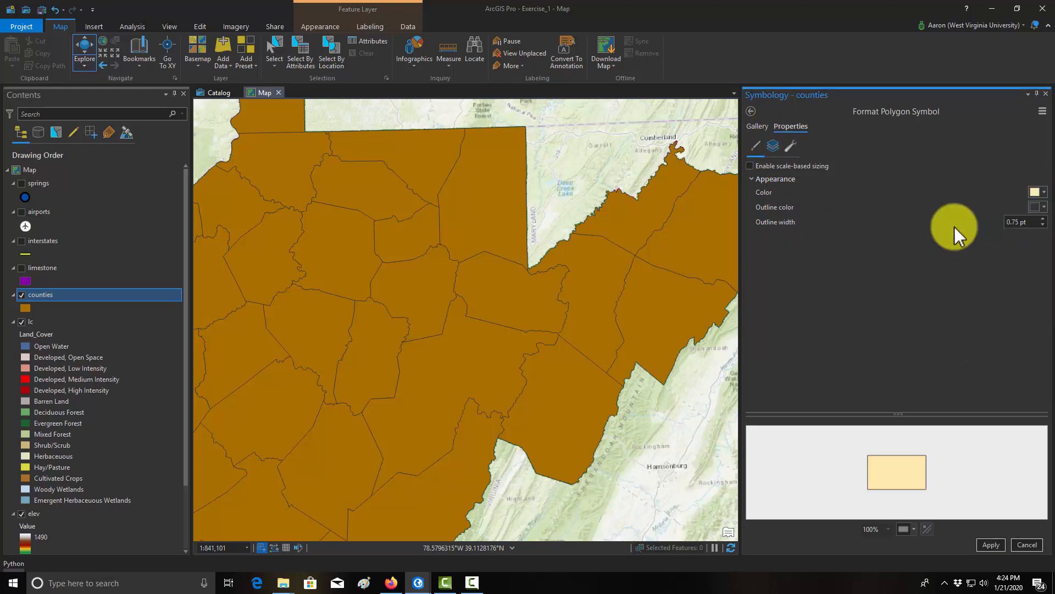
Step: Give the counties polygons a gray outline with a width of 2 pt and apply the symbol changes
click(1043, 207)
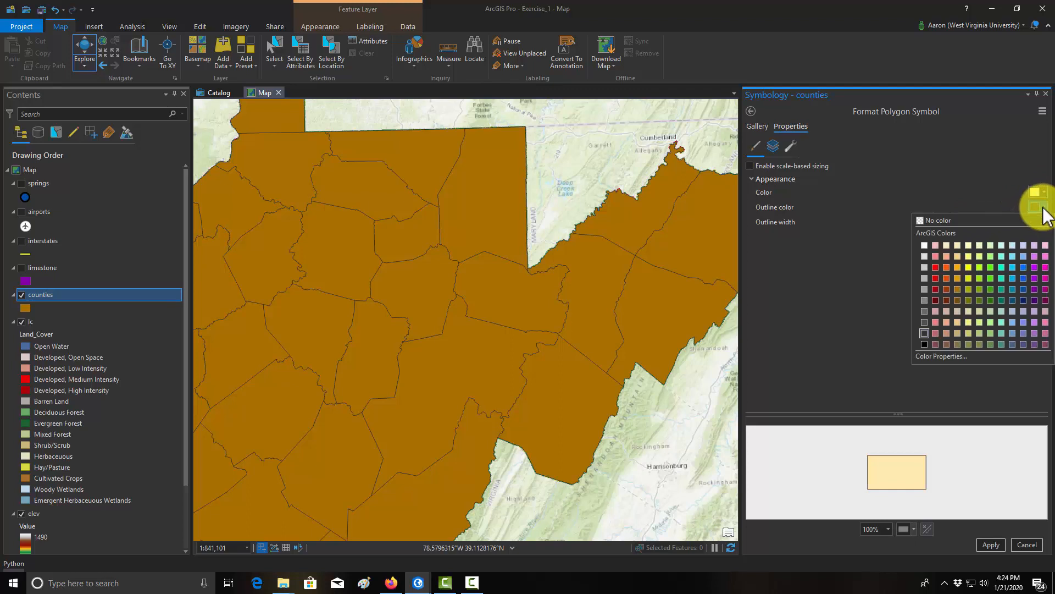
click(927, 311)
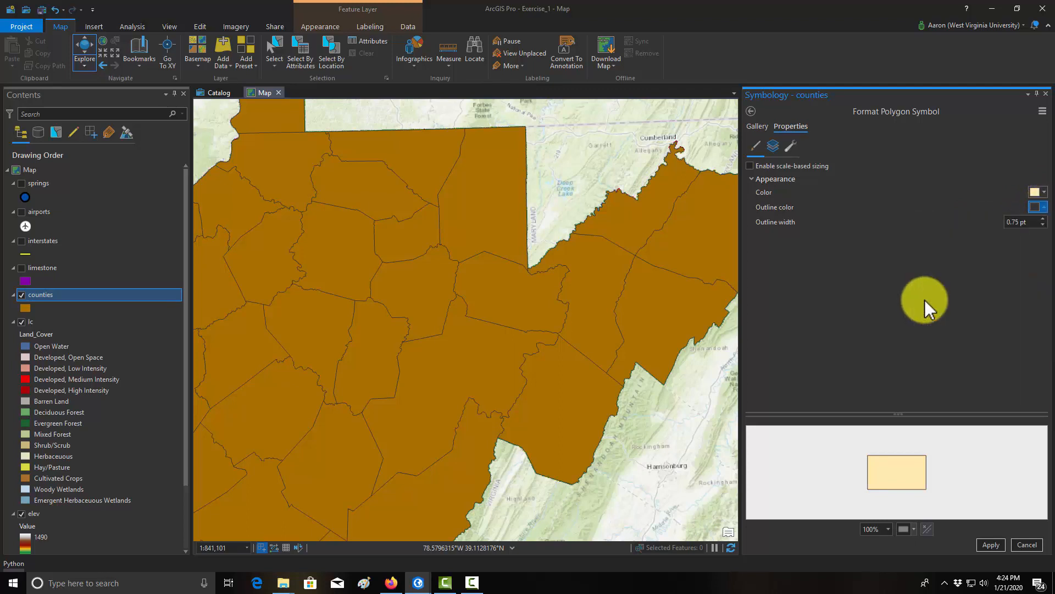
click(1043, 220)
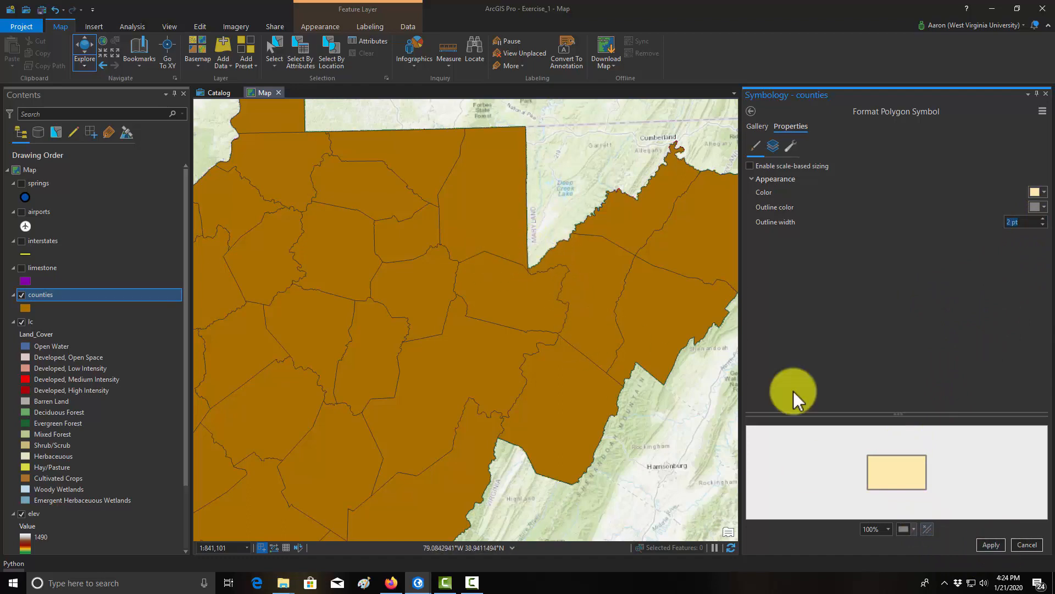
click(991, 544)
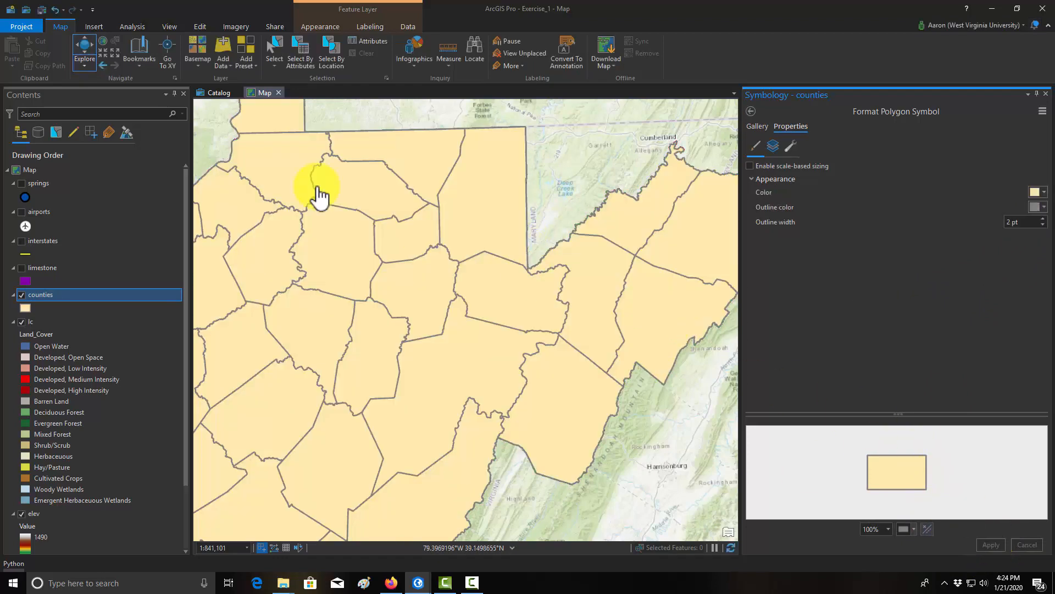
Step: Try the Sepia and Orange (Pastel) gallery symbols on the counties layer and settle on Yellow (Muted)
click(758, 128)
scroll(871, 377, down, 5)
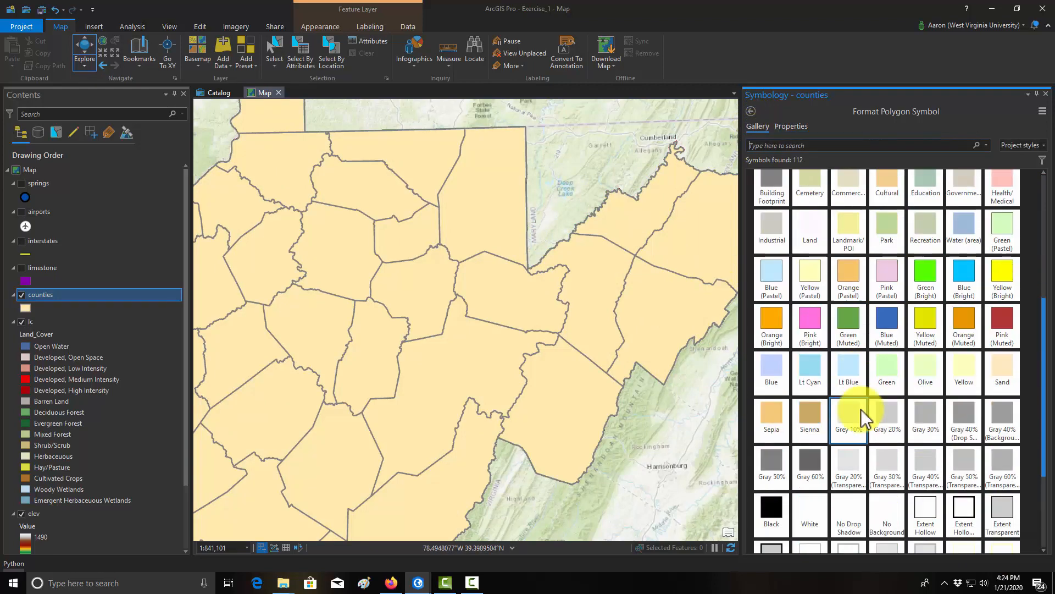
click(776, 426)
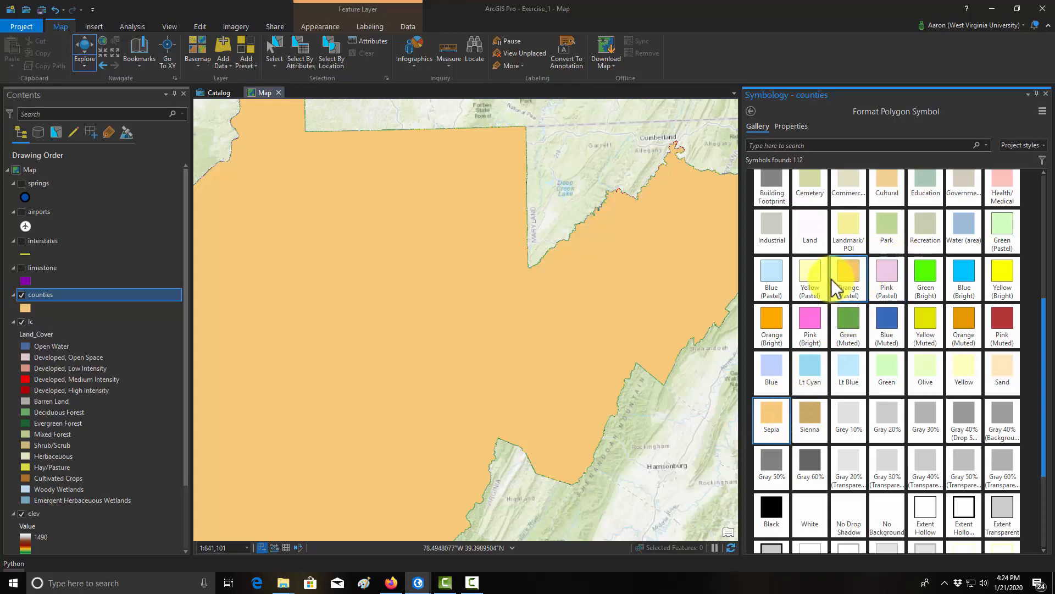
click(845, 275)
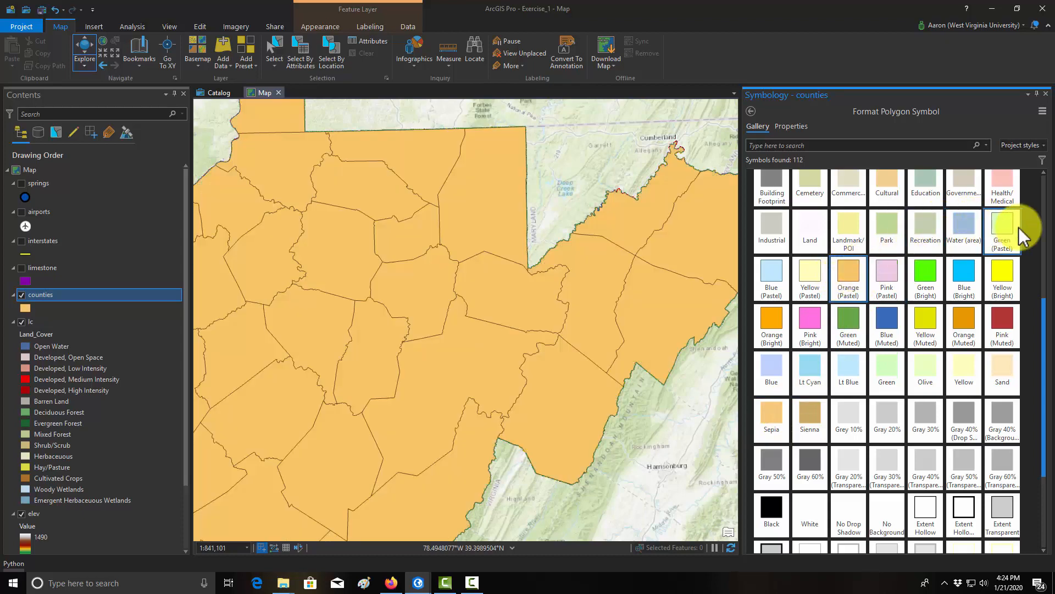
click(1018, 227)
click(917, 341)
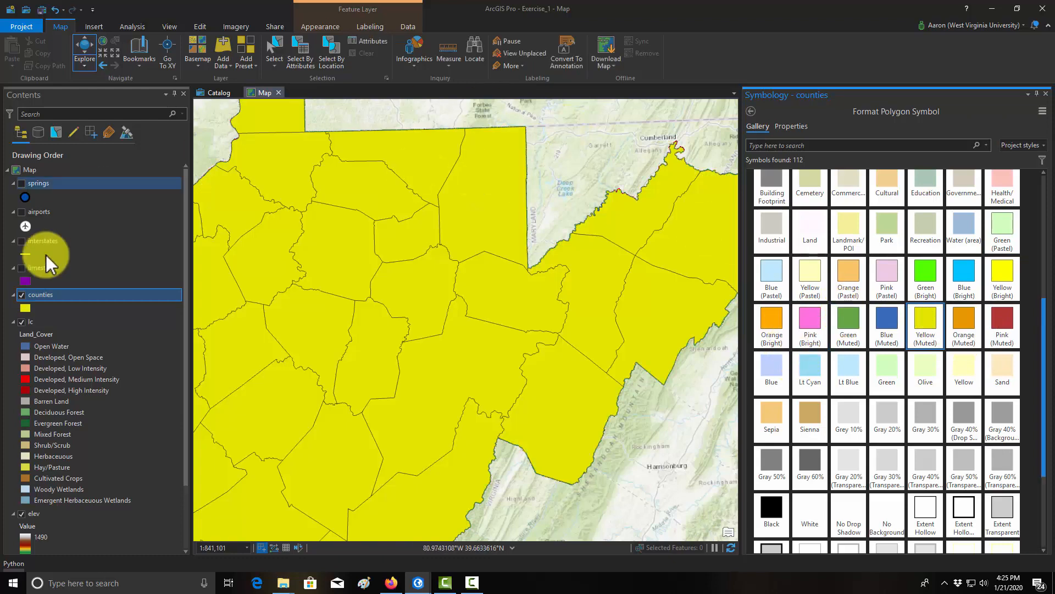
Step: Toggle the counties layer off and on, and try out its transparency setting
click(22, 295)
click(22, 295)
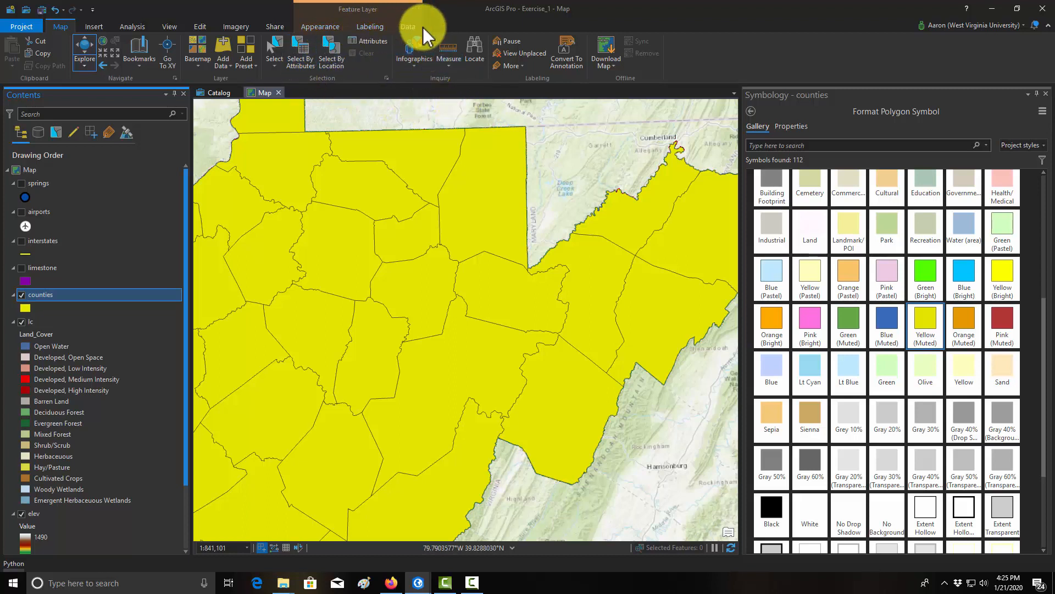
click(327, 28)
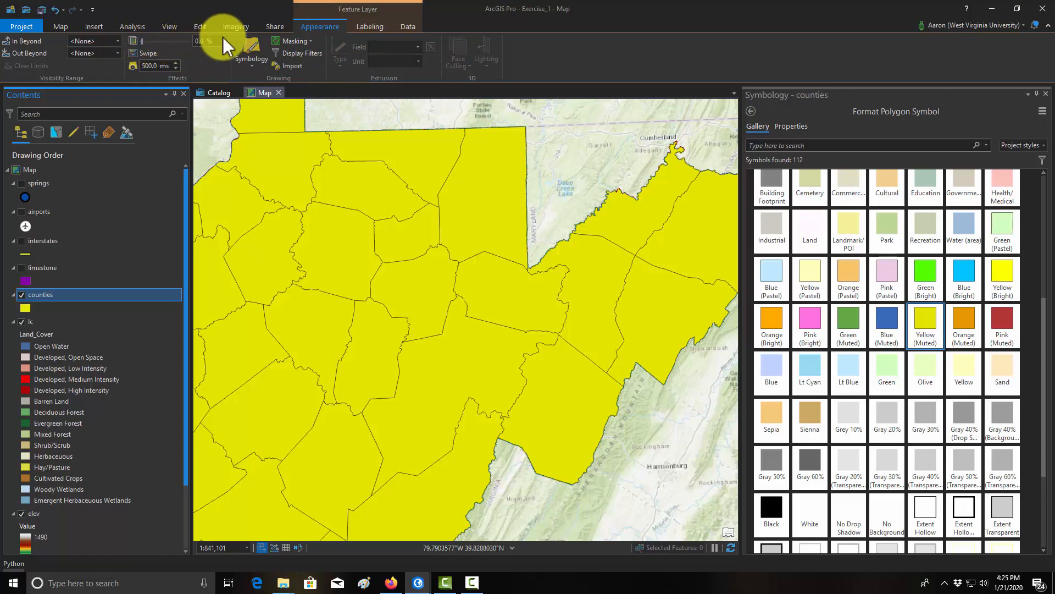
drag(142, 41, 114, 43)
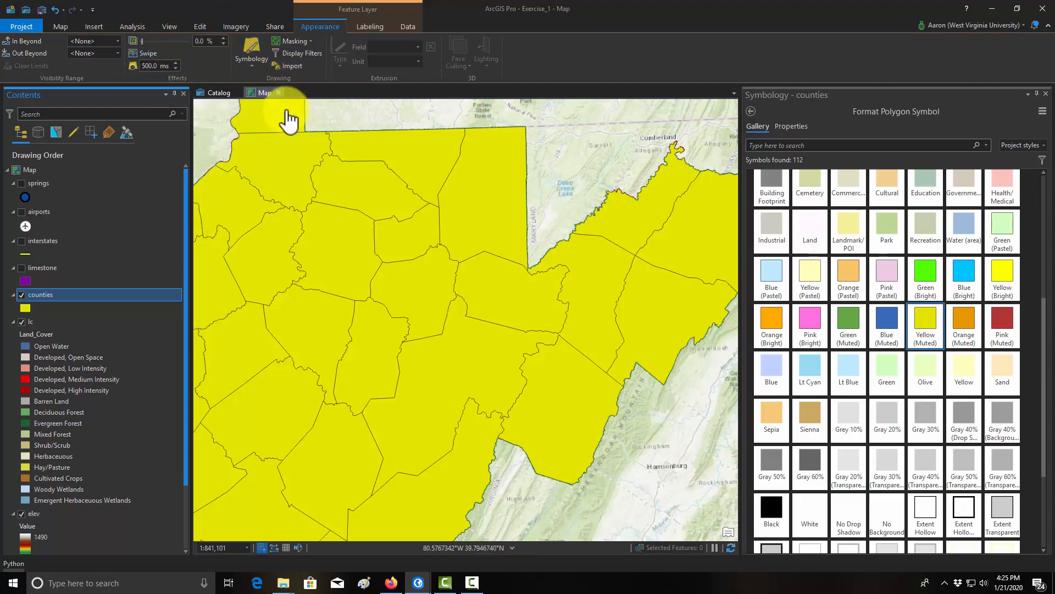
Step: Swipe the counties layer across the map to reveal the layers beneath it, and turn the counties layer off
click(148, 54)
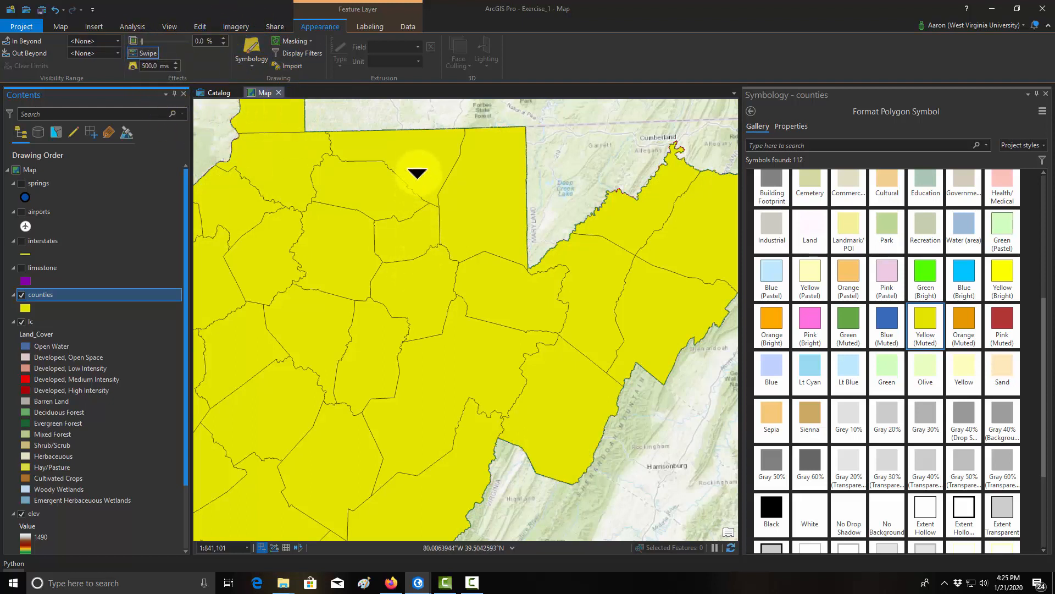
drag(429, 117, 215, 77)
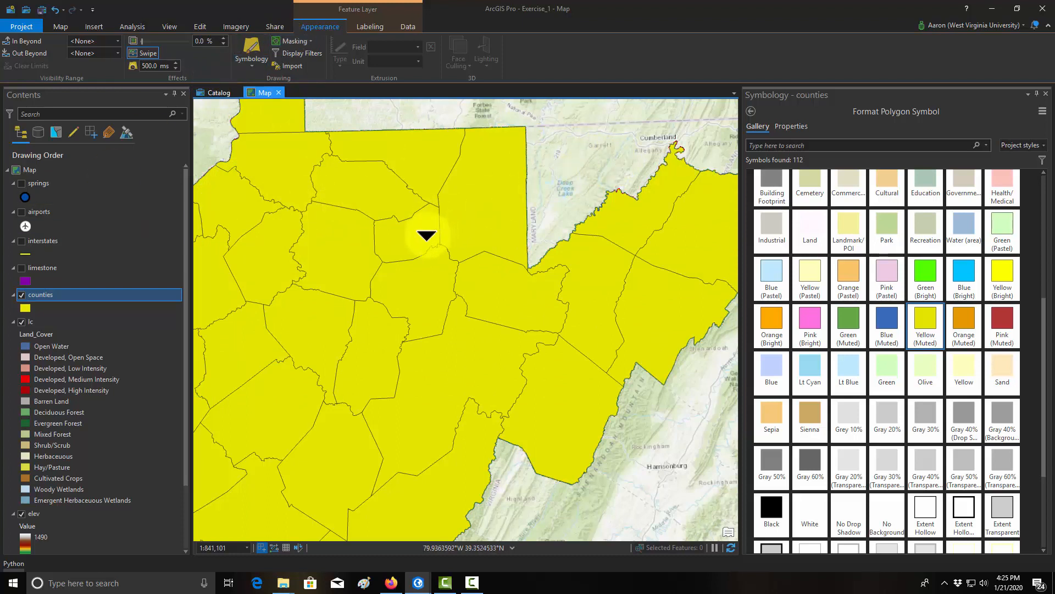
click(21, 296)
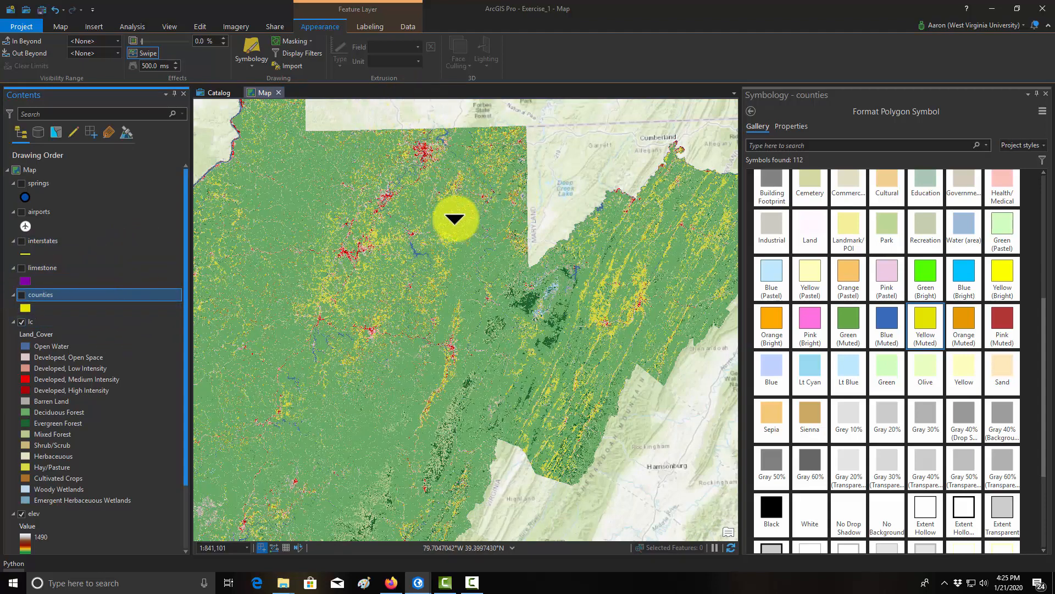
click(61, 27)
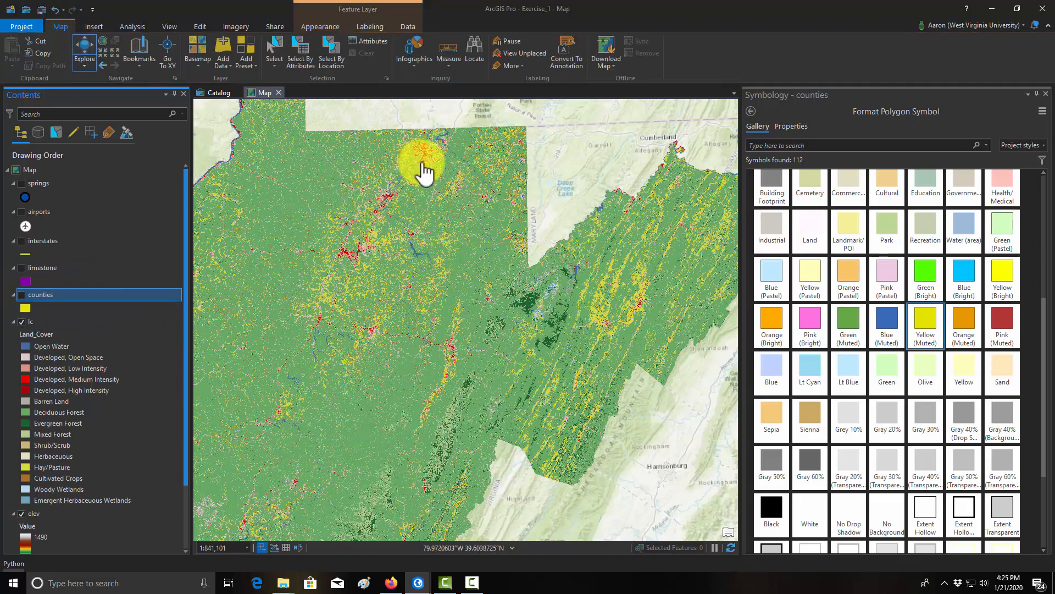
Step: Recolor the Open Water class of the lc land cover layer light red
scroll(418, 152, up, 5)
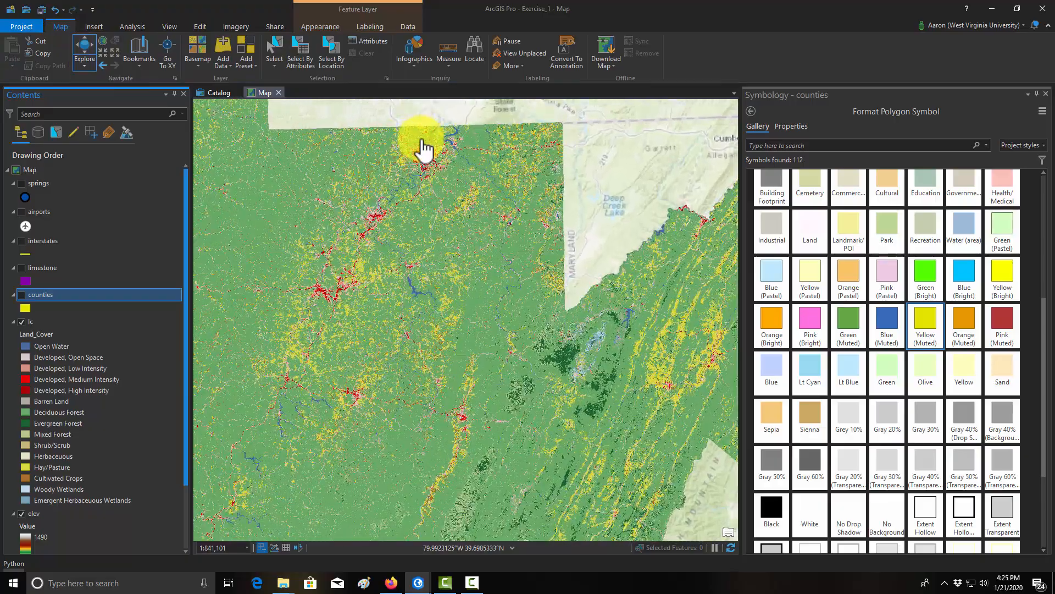
scroll(462, 220, up, 3)
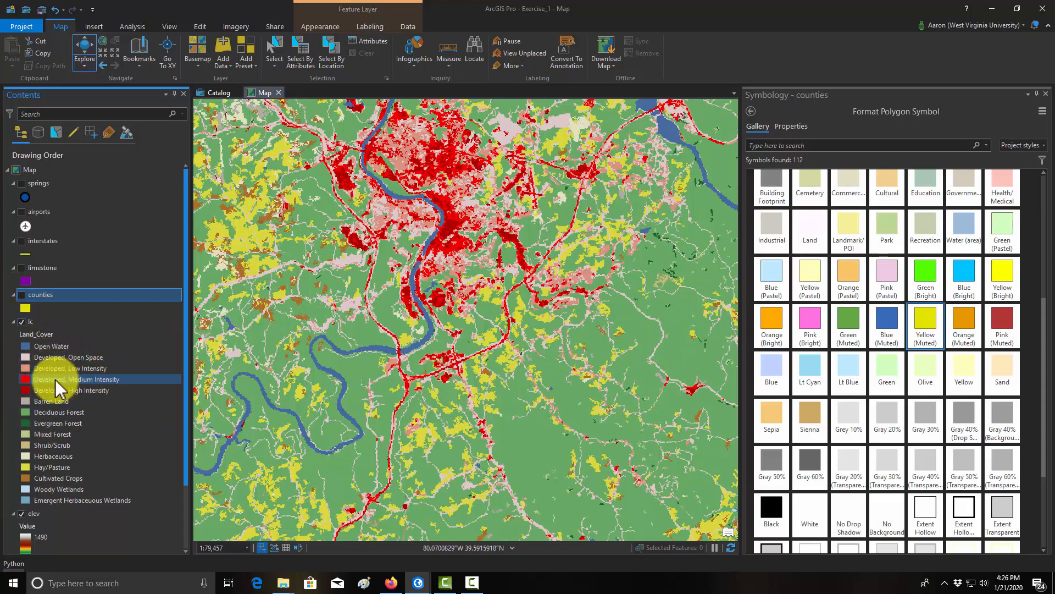
click(25, 349)
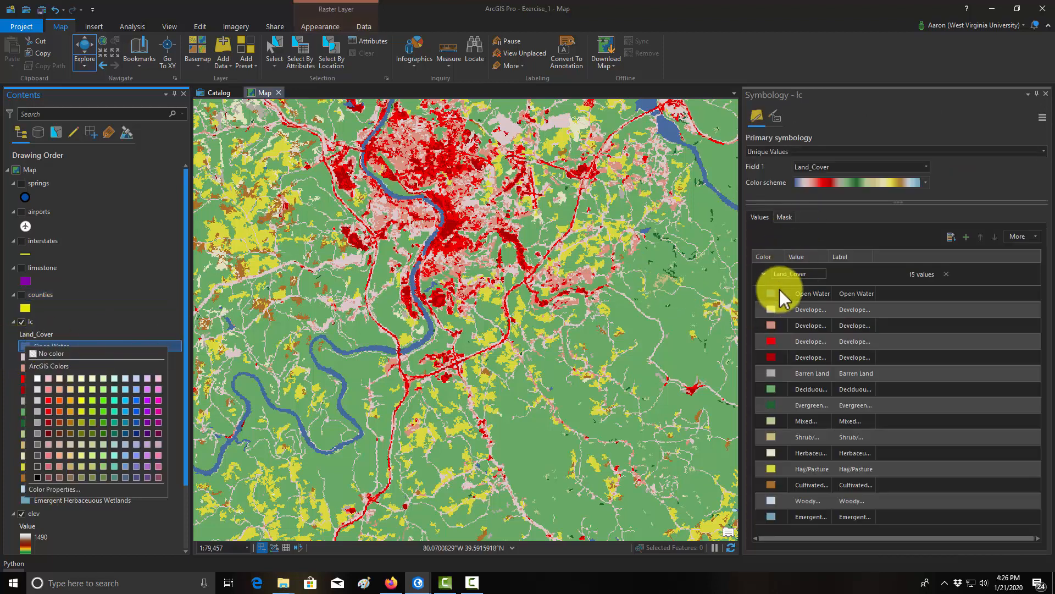
click(771, 293)
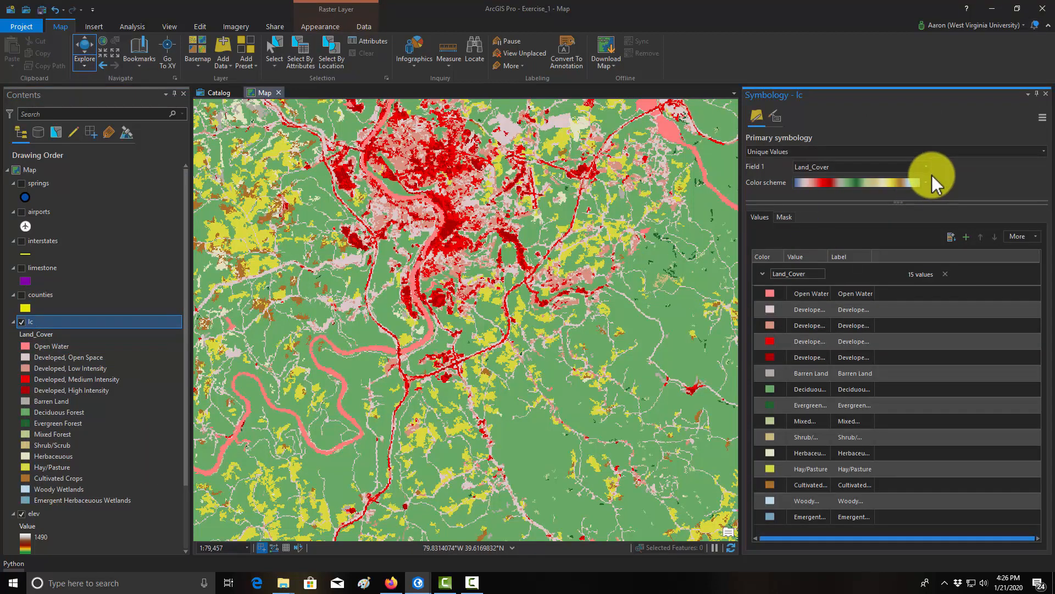
Step: Check the class options and color schemes of the land cover layer, and set the Open Water class to bright blue
click(773, 306)
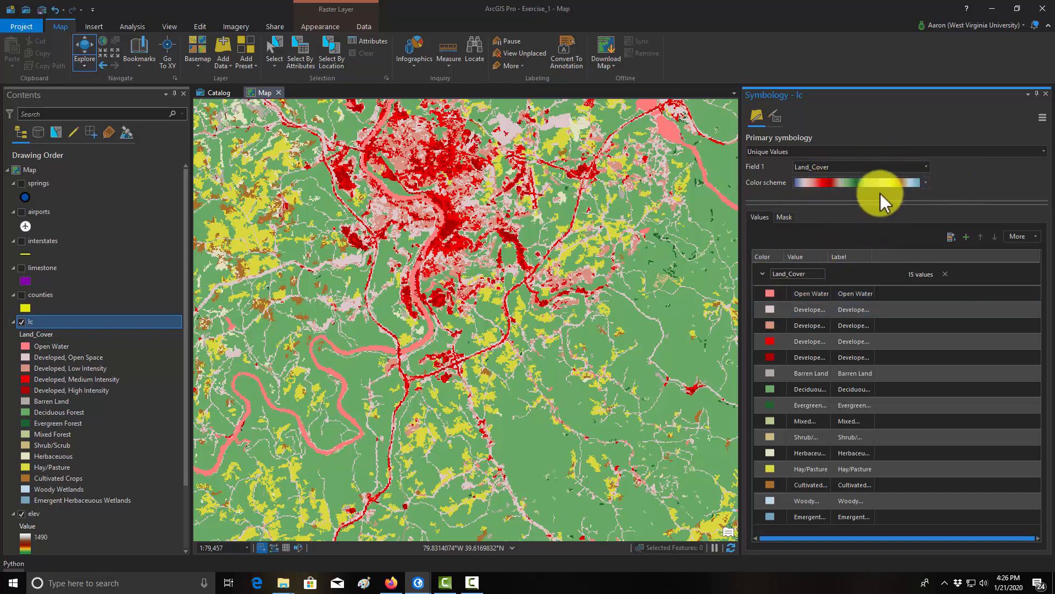
right_click(769, 291)
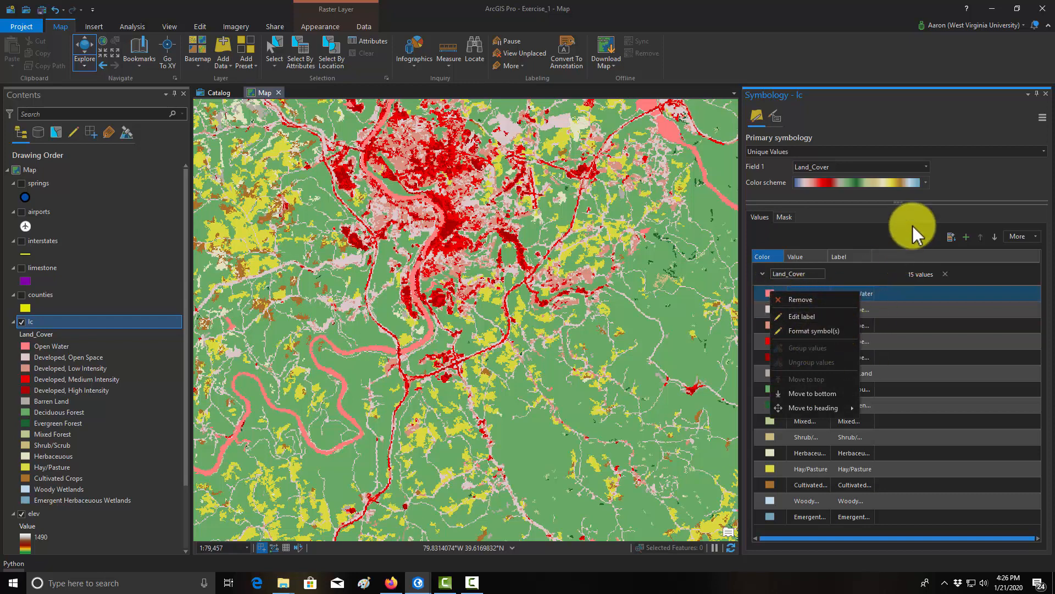
click(918, 203)
click(924, 183)
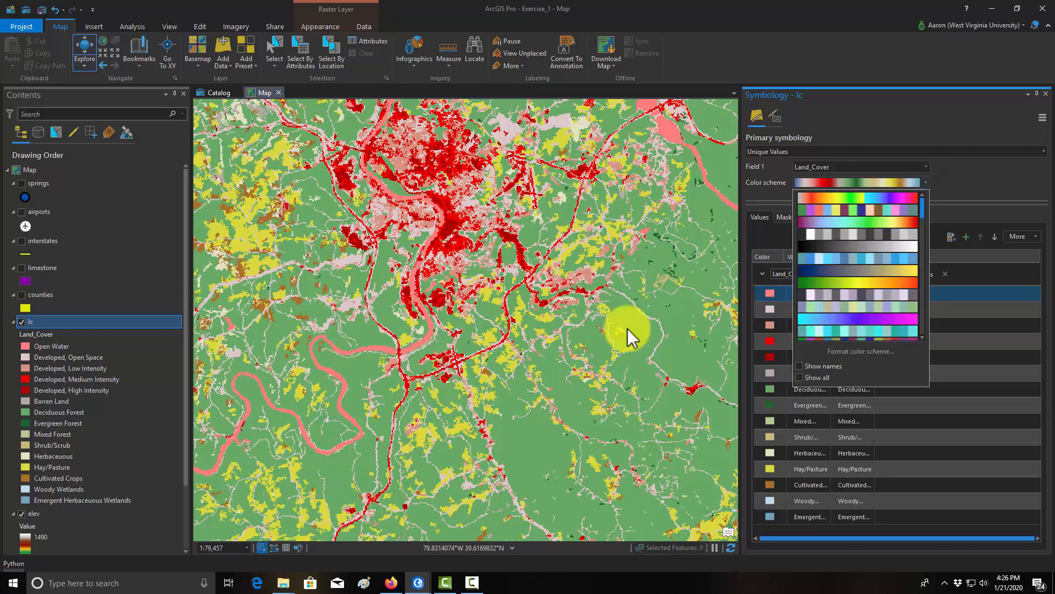
click(25, 347)
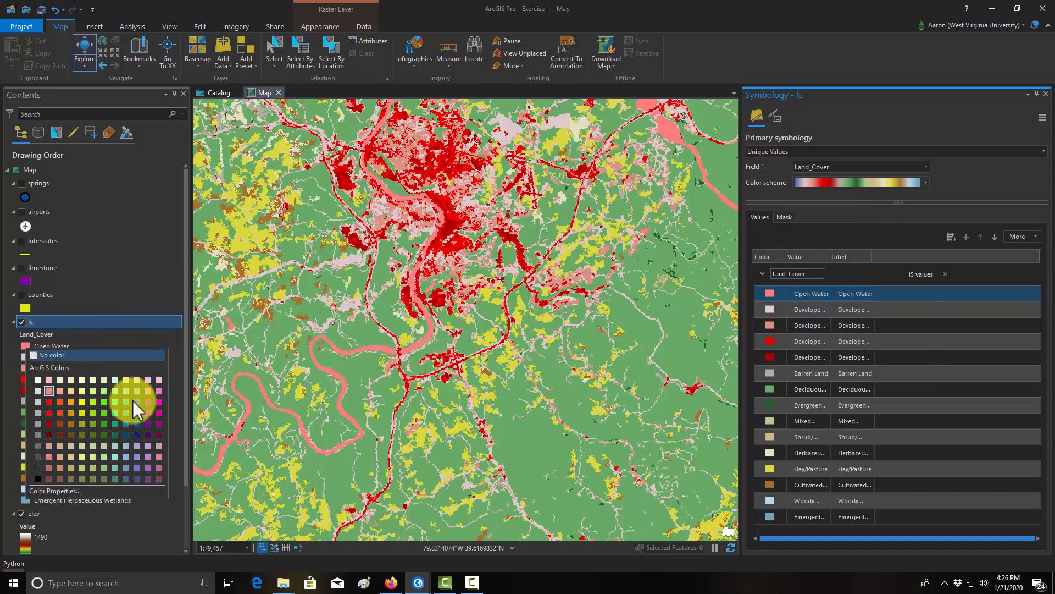
click(136, 405)
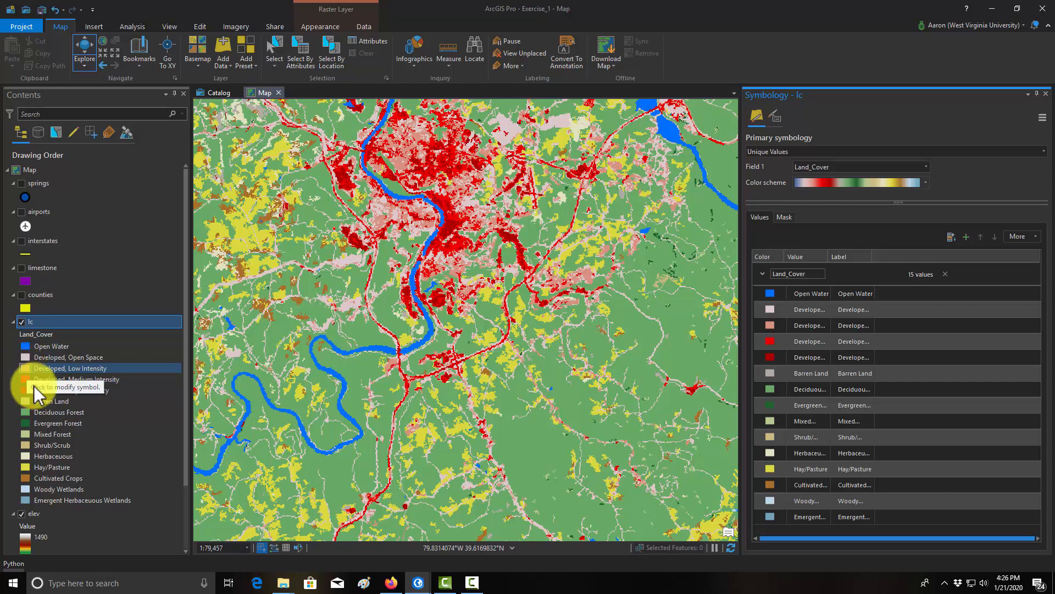
Step: Recolor the four Developed classes of the lc land cover layer in grays, from light gray for open space to darker gray for high intensity
click(28, 355)
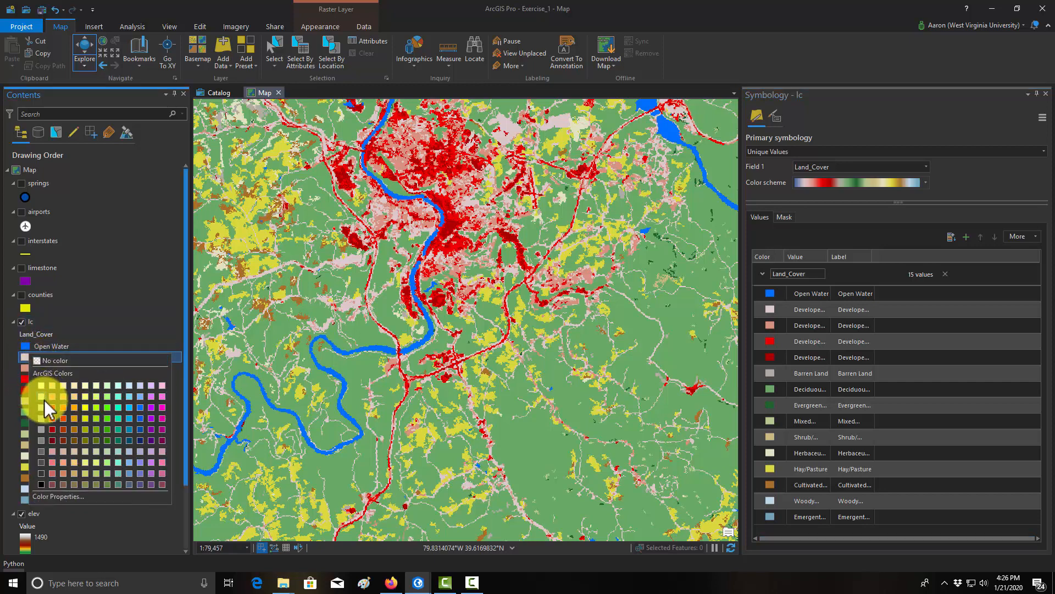
click(42, 406)
click(26, 366)
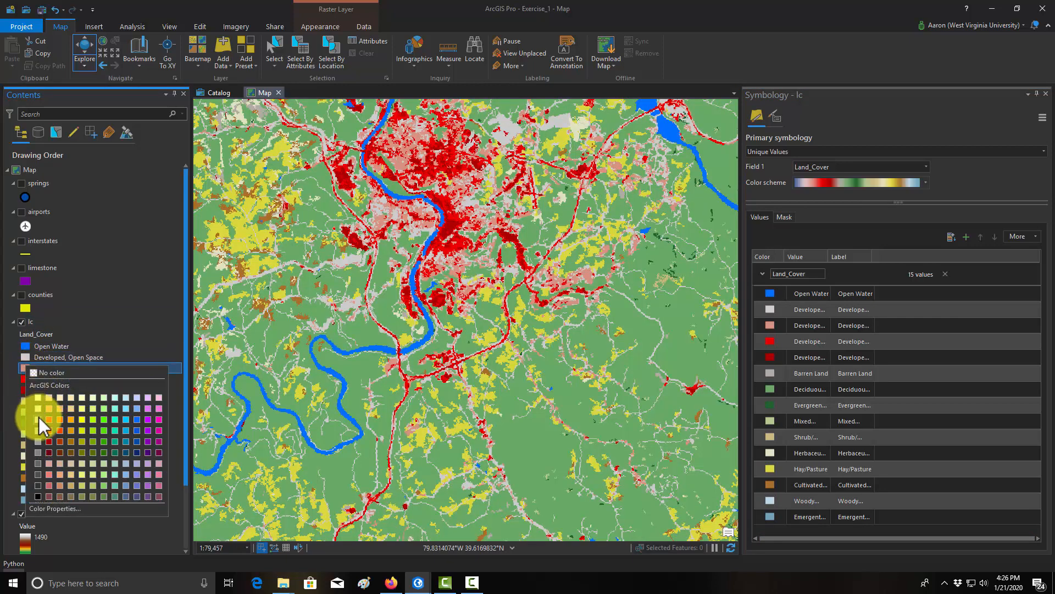
click(38, 418)
click(23, 379)
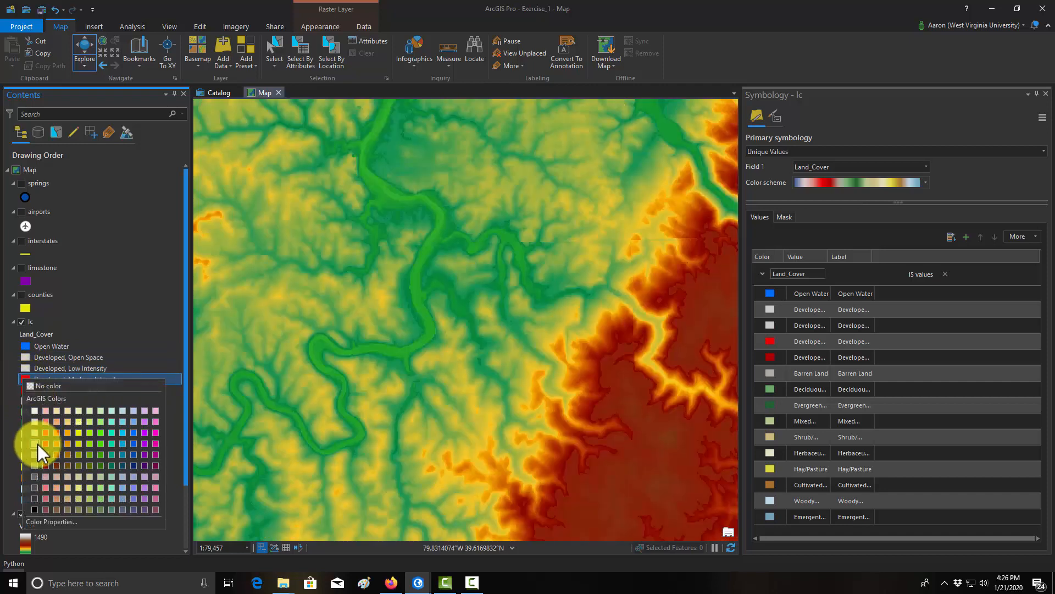
click(37, 444)
click(27, 391)
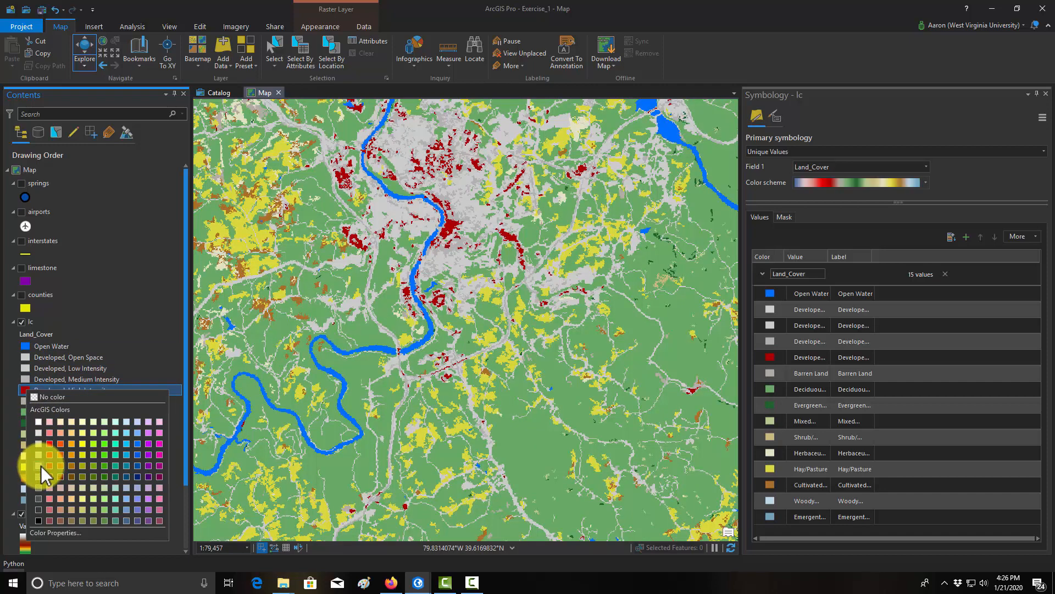
click(41, 466)
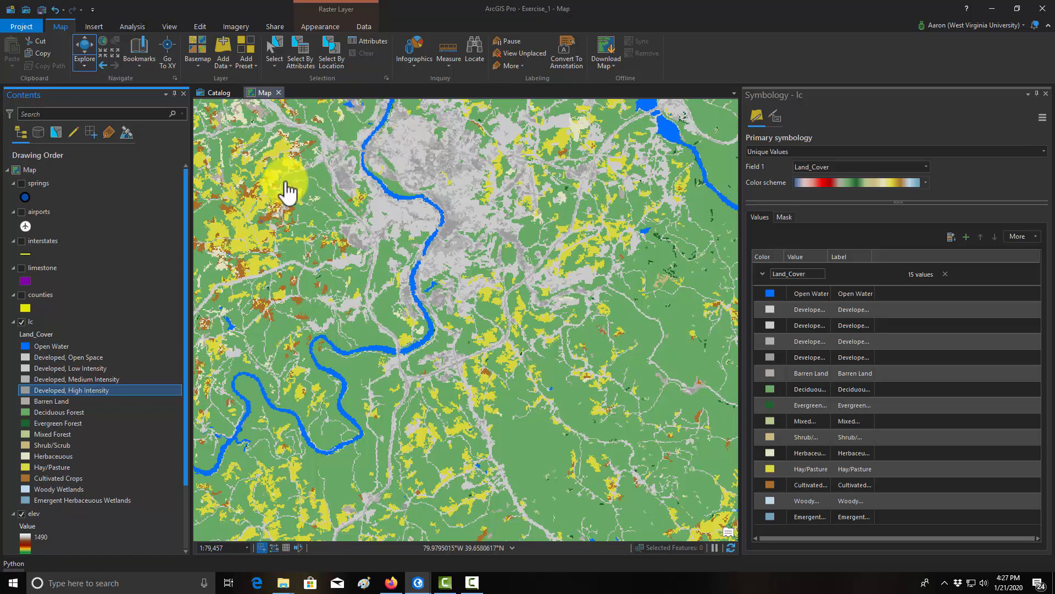
Step: Turn off the lc land cover layer, view the elevation raster at a regional extent, and open the elev layer's symbology settings
click(21, 322)
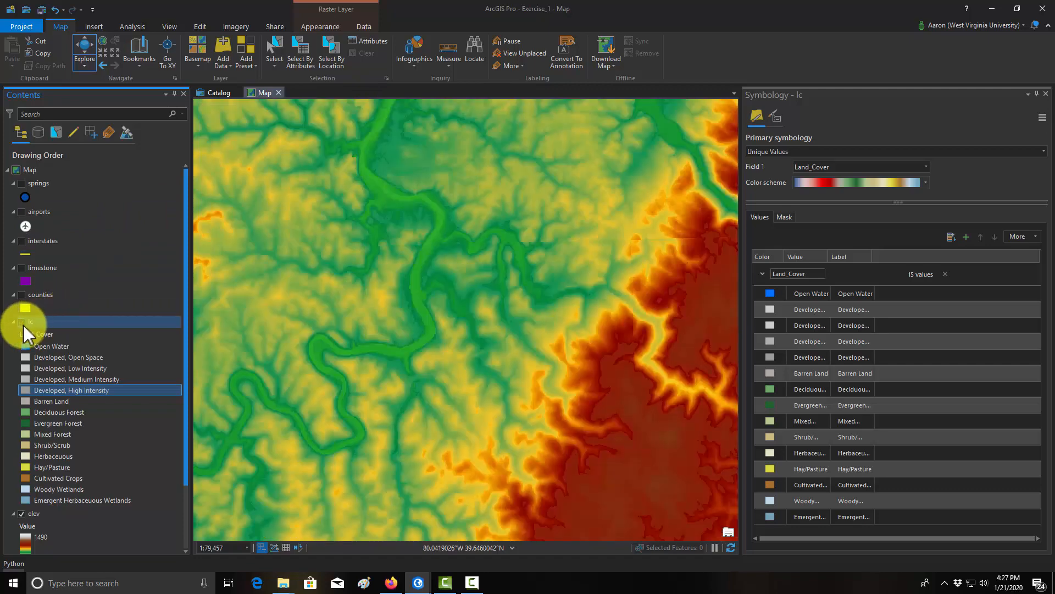
scroll(77, 379, down, 3)
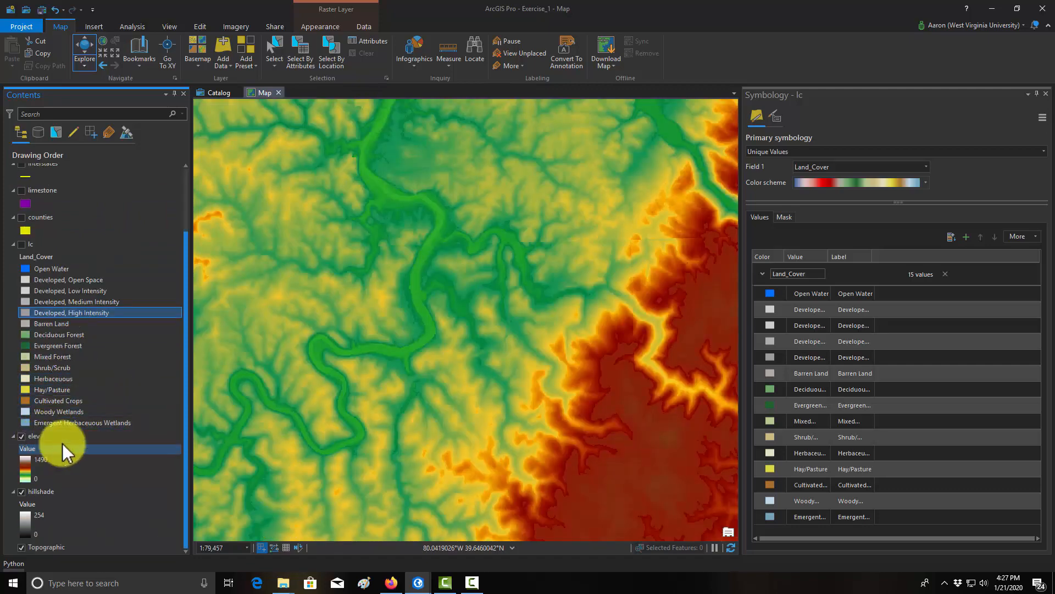
scroll(471, 353, down, 5)
drag(460, 398, 492, 197)
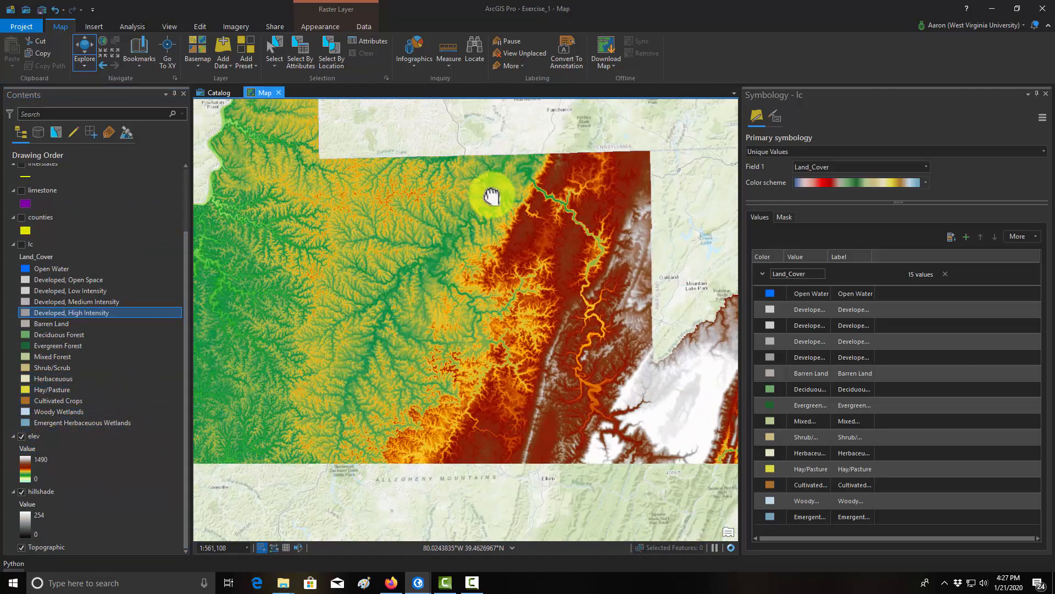
scroll(464, 264, down, 2)
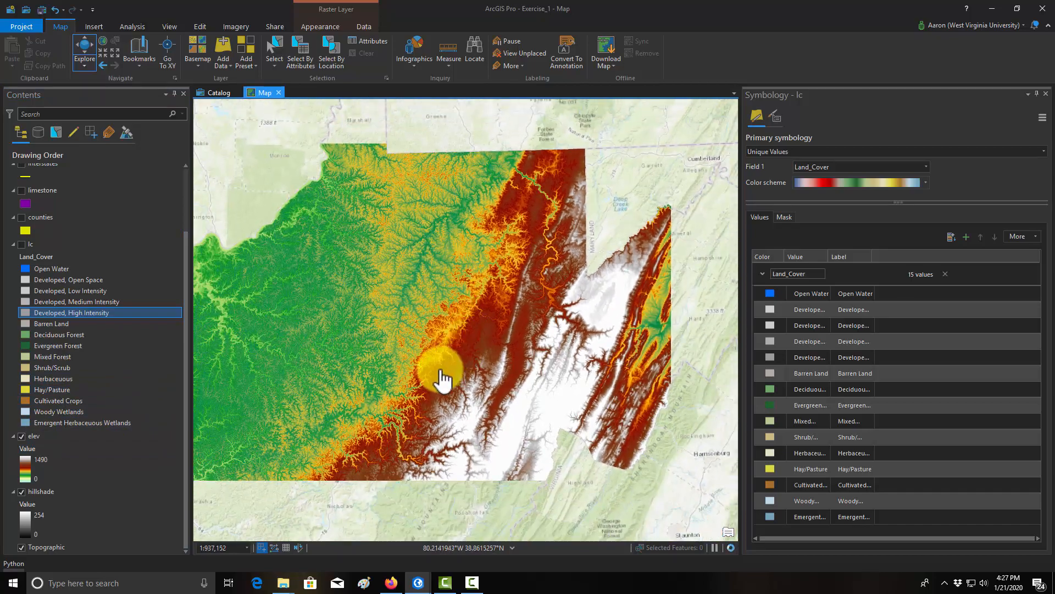
drag(442, 379, 519, 299)
click(35, 438)
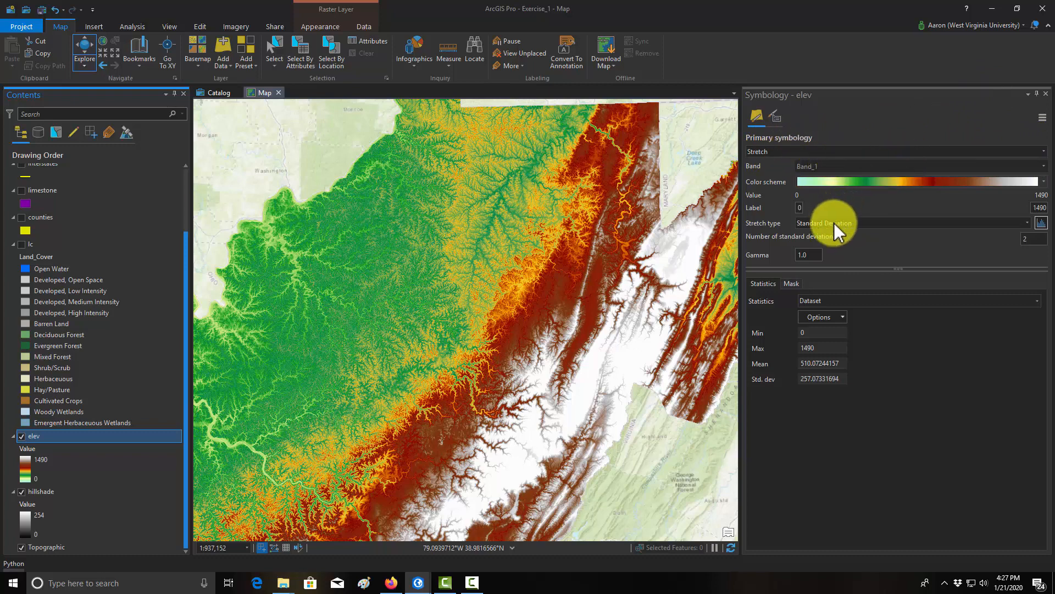
Step: Apply a green-yellow-orange-pink-white color scheme to the stretched elev raster
click(1042, 182)
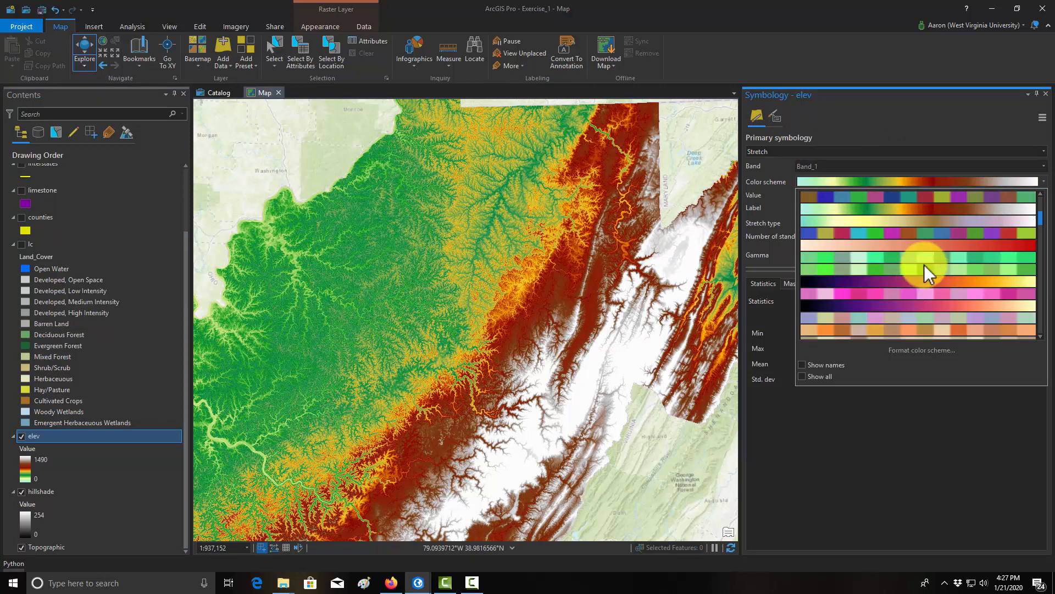
scroll(926, 264, down, 3)
scroll(913, 285, down, 3)
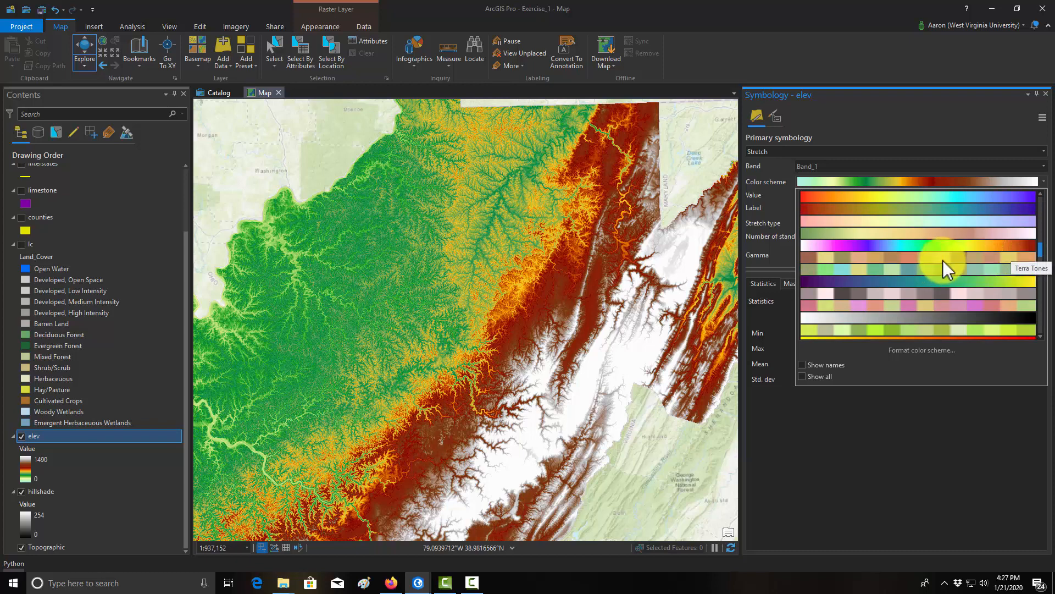
click(907, 234)
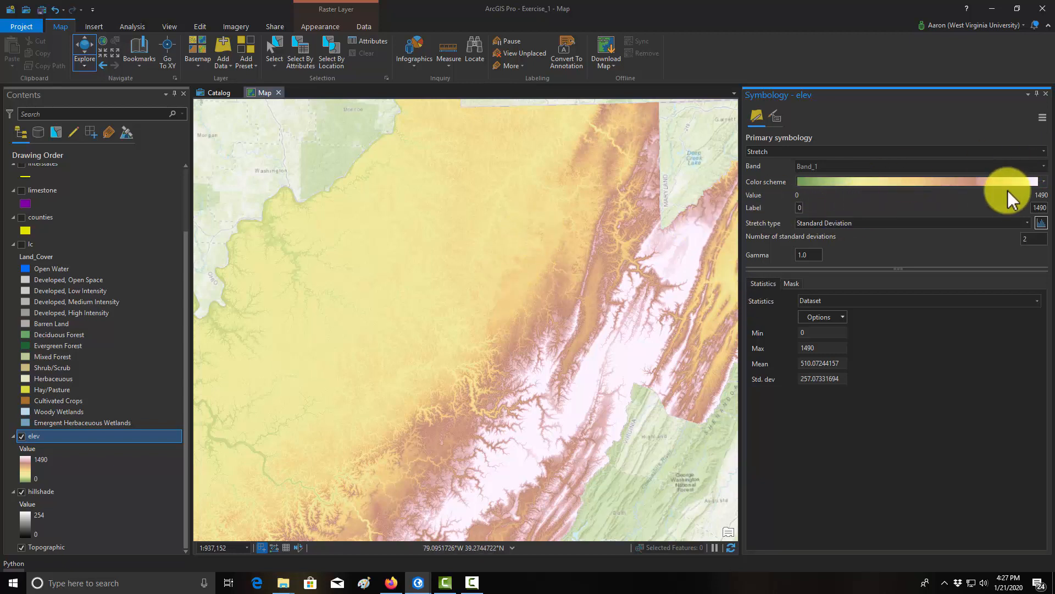
Step: Change the elev layer's symbology to Classify with the Equal Interval method and five classes
click(1042, 152)
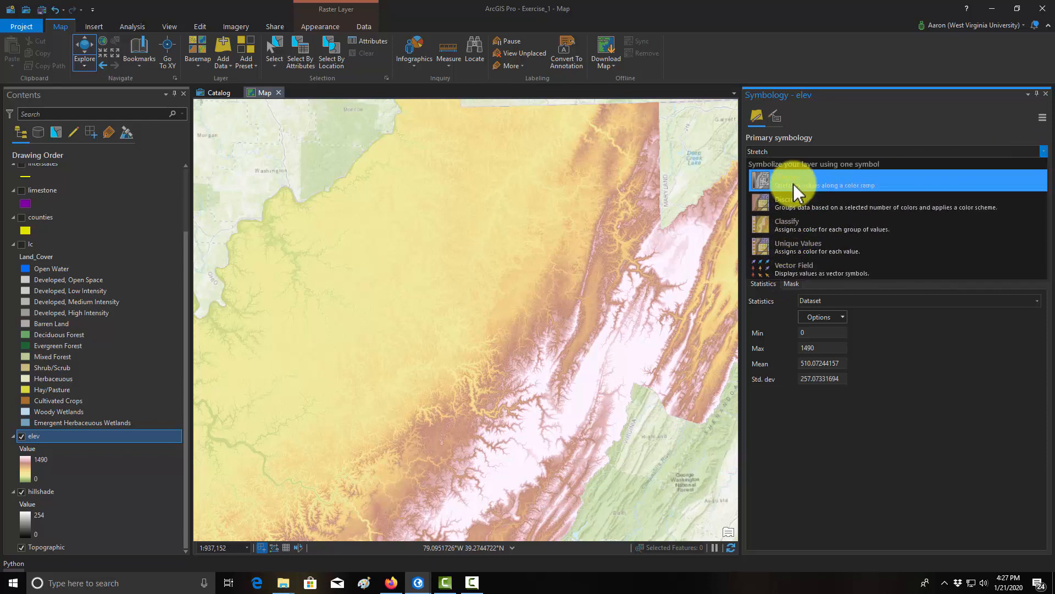
click(787, 225)
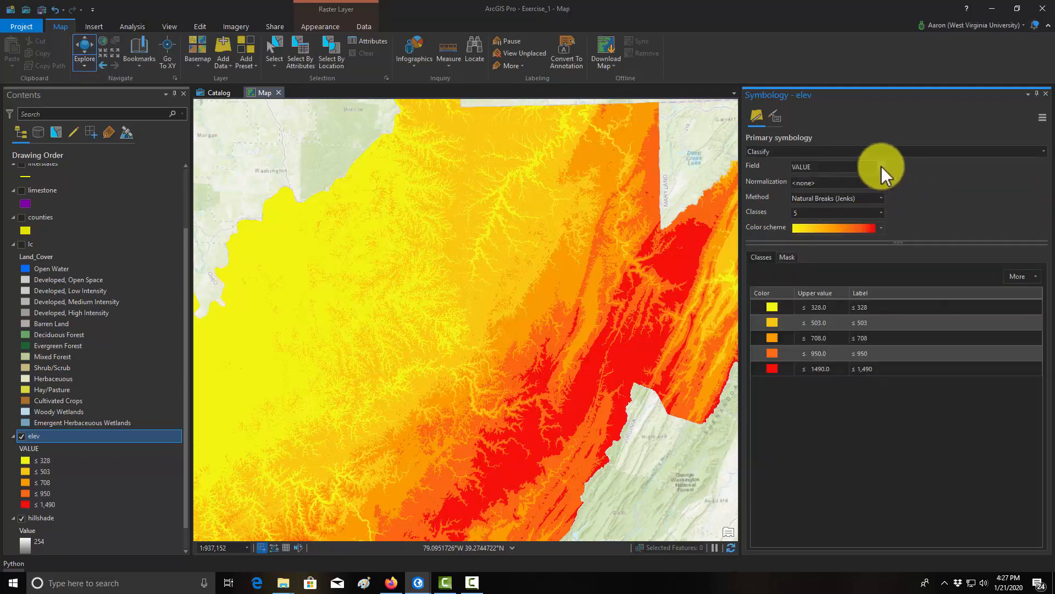
click(881, 166)
click(878, 166)
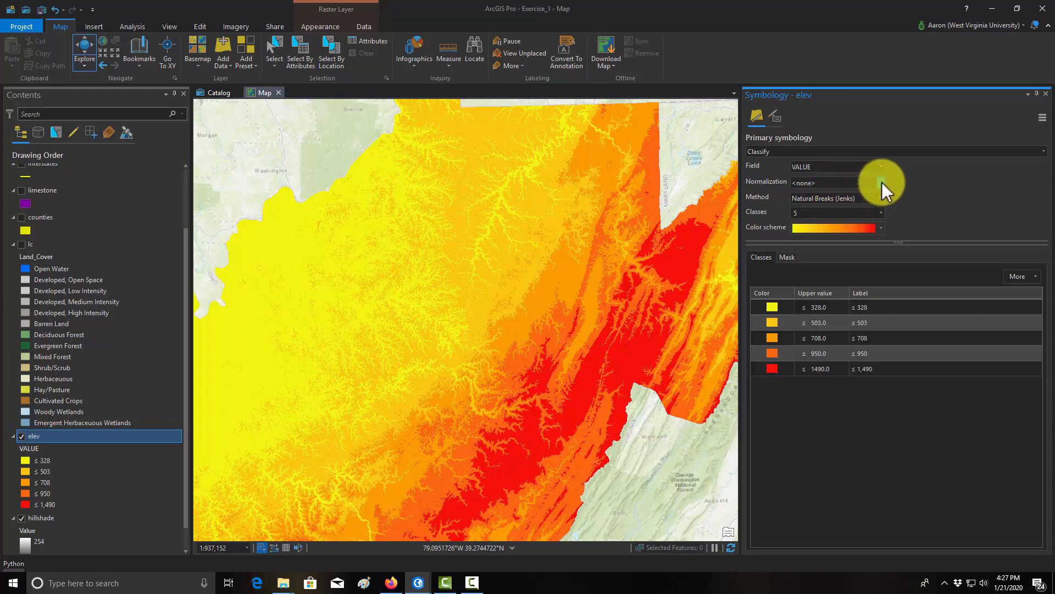
click(881, 199)
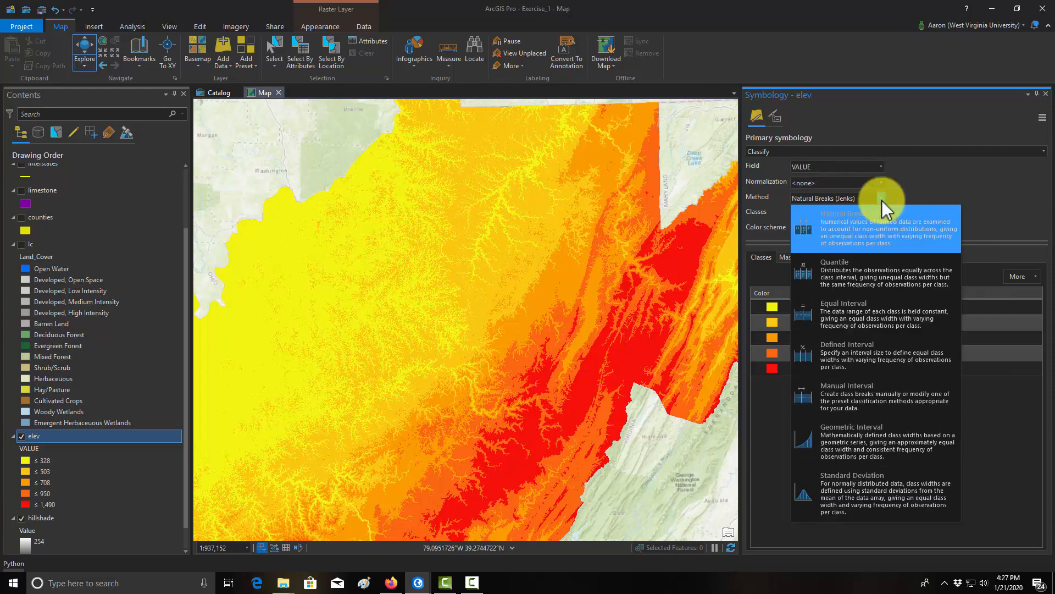
click(845, 318)
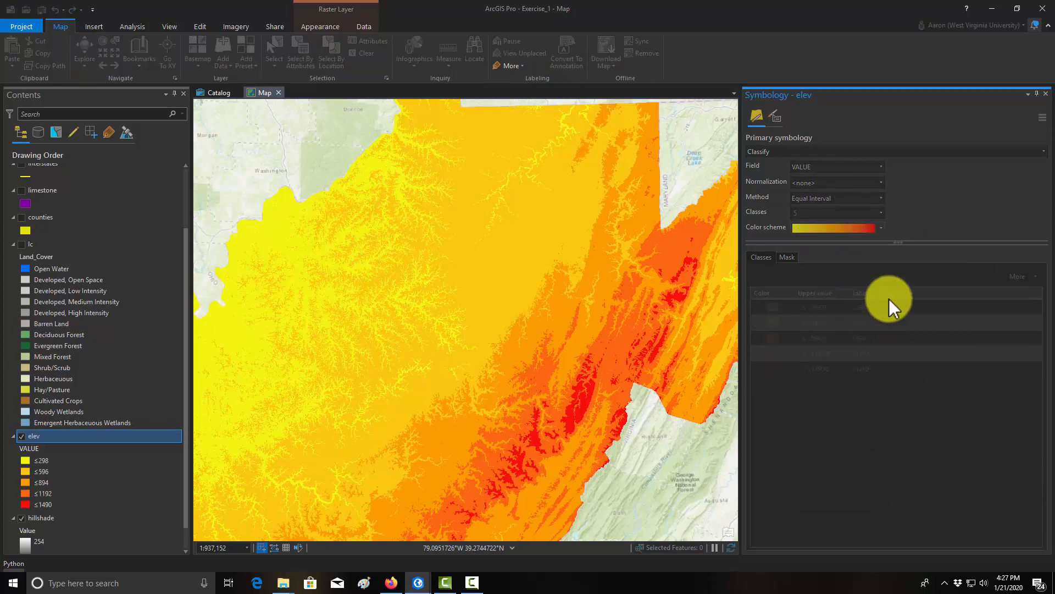
Step: Apply a green-yellow-orange-pink-white color scheme to the classified elev layer
click(879, 229)
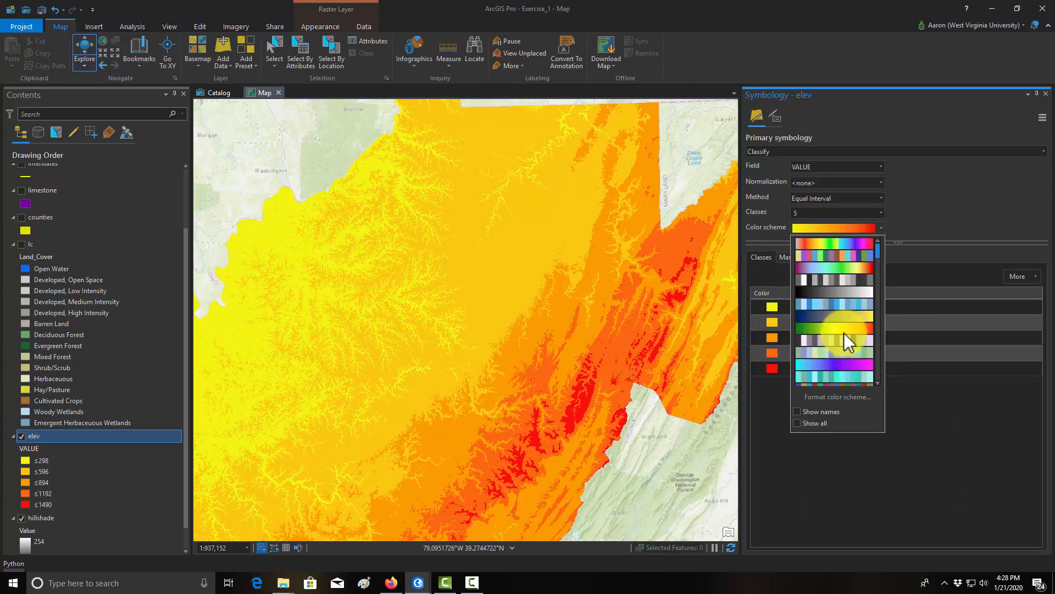
scroll(842, 335, down, 3)
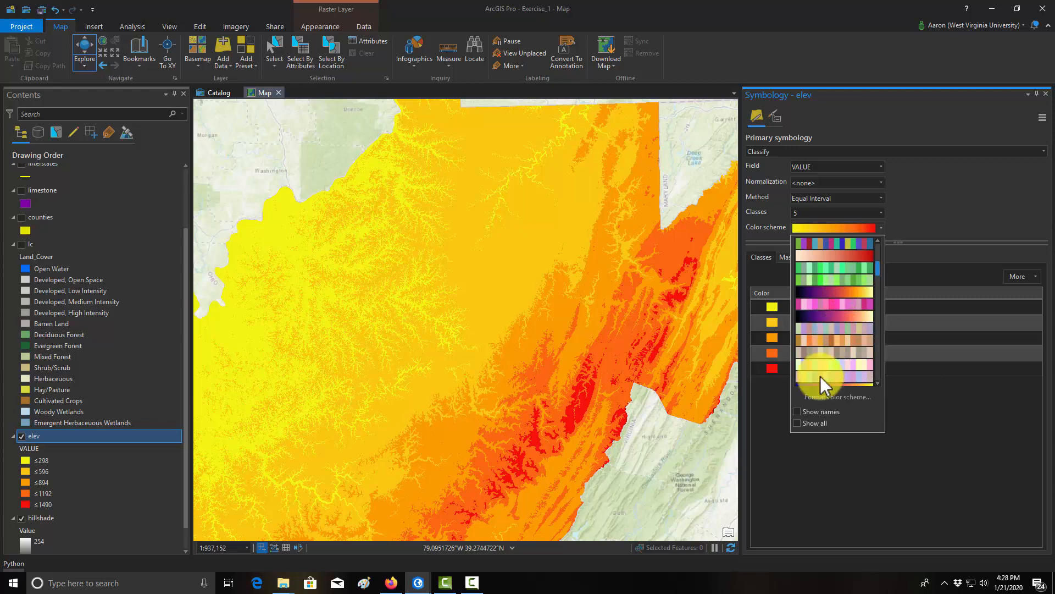
scroll(835, 329, down, 5)
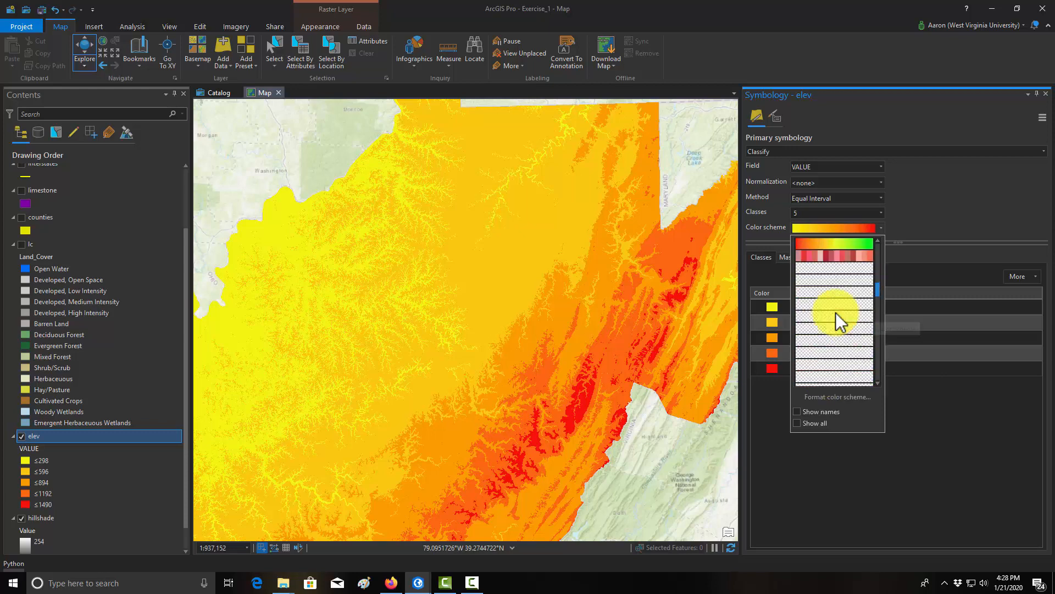
click(828, 352)
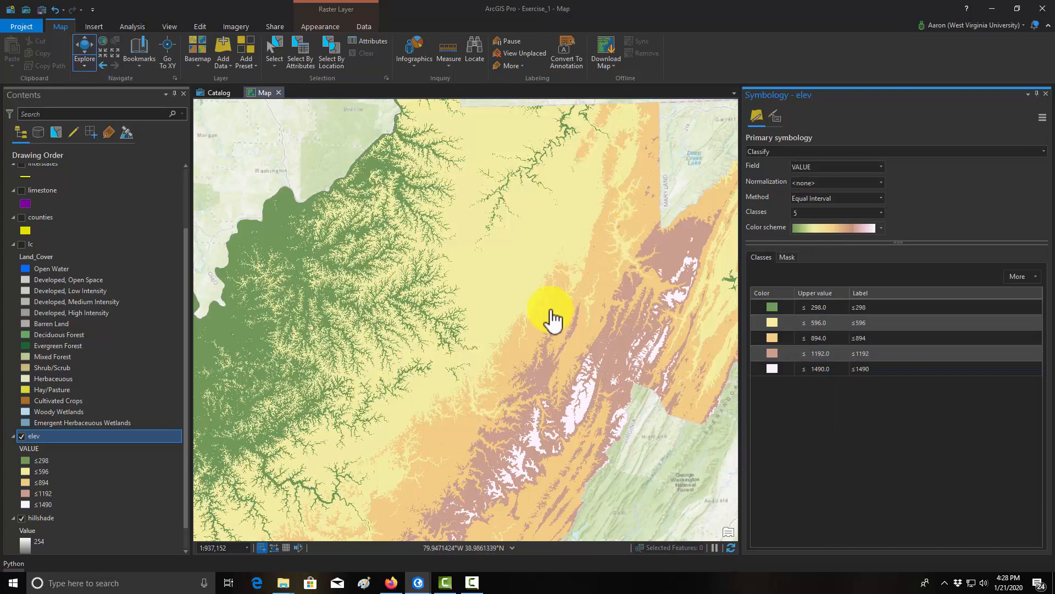
click(819, 337)
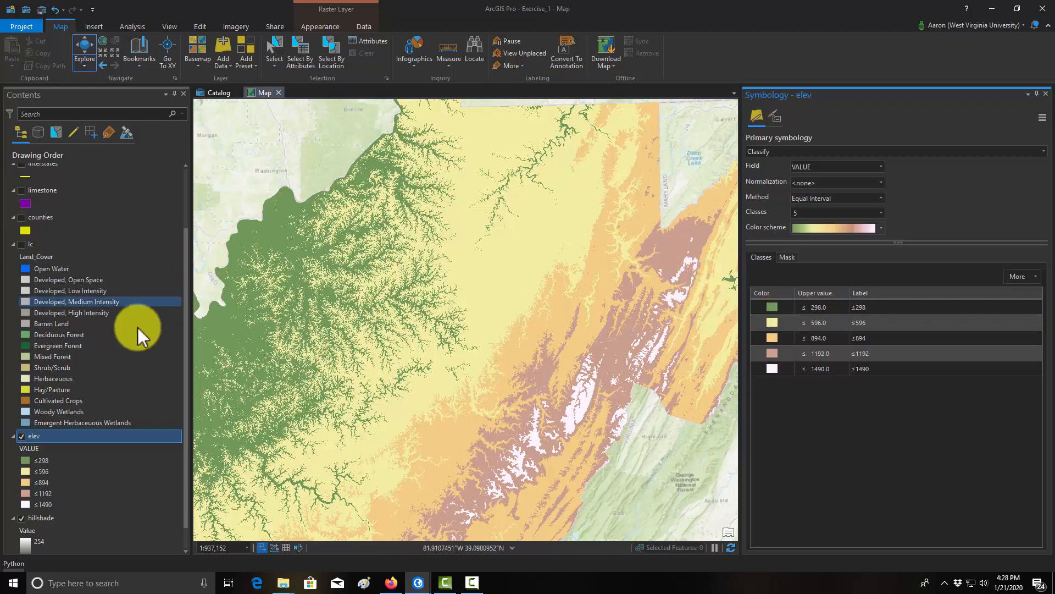
Step: Turn off the elev layer and examine the hillshade terrain at close and regional scales
scroll(137, 330, down, 1)
click(22, 409)
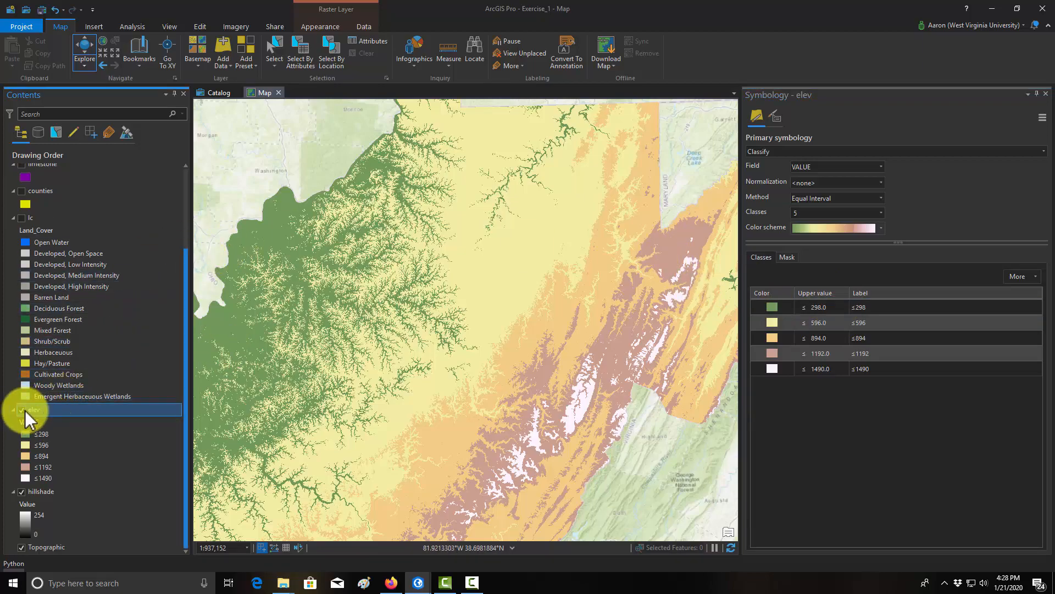
scroll(654, 313, up, 2)
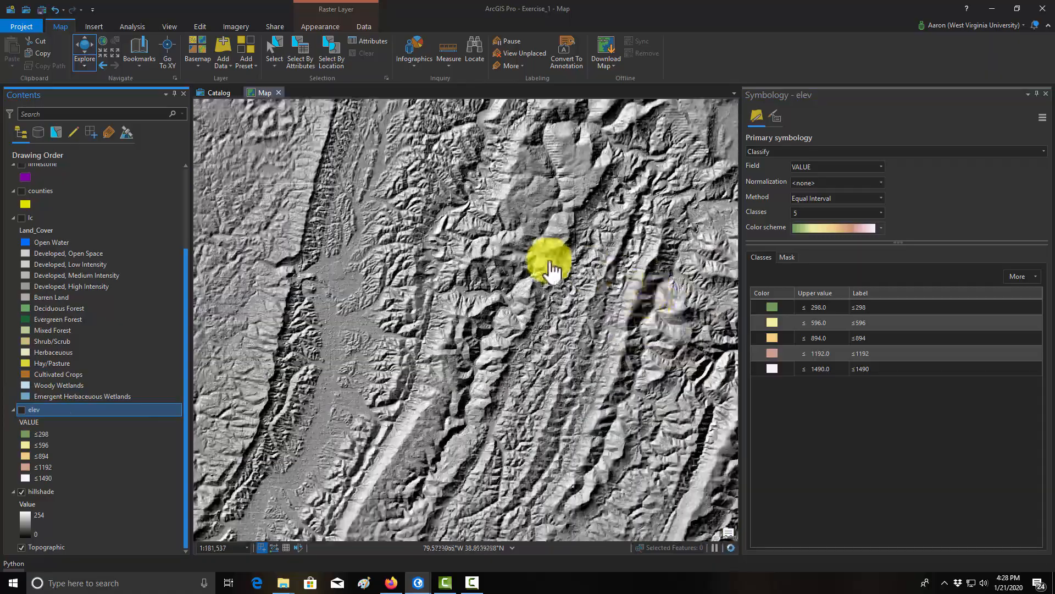
scroll(409, 269, up, 2)
scroll(533, 420, up, 1)
scroll(542, 248, down, 2)
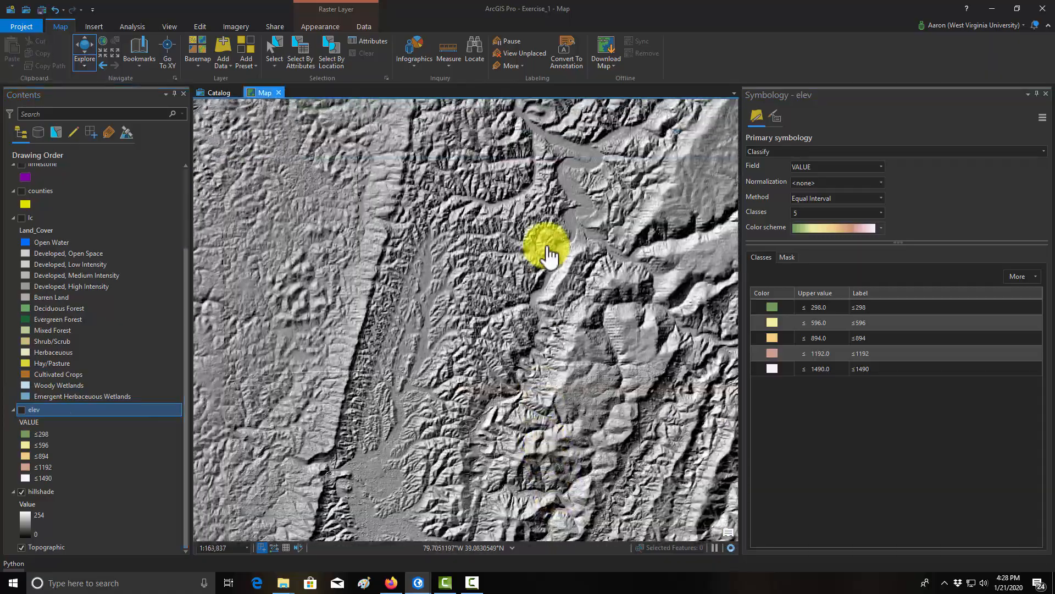
scroll(584, 236, down, 3)
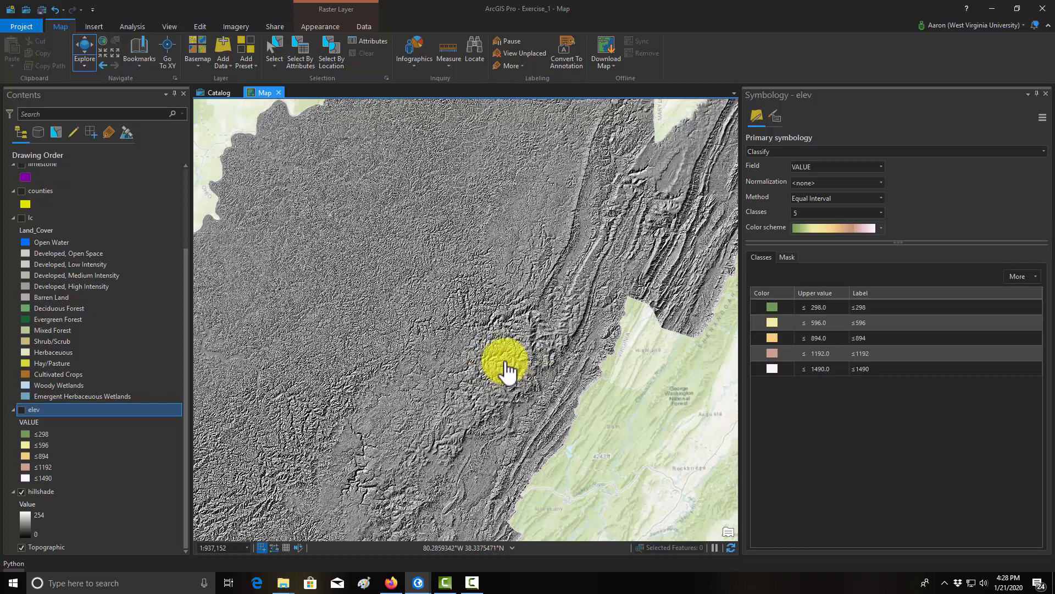
drag(401, 330, 430, 314)
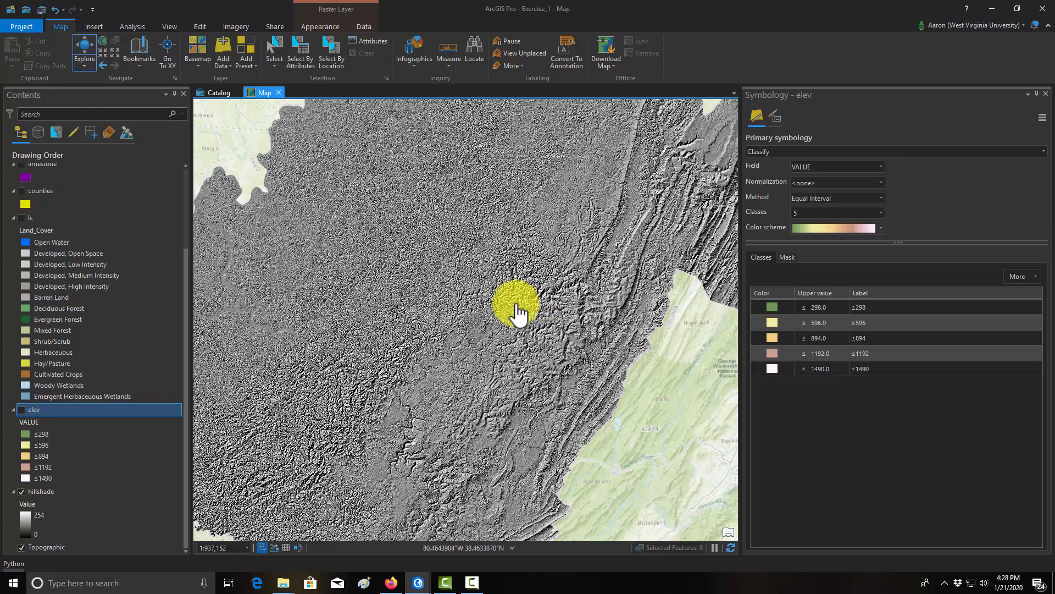
Step: Open the limestone layer's attribute table and view its geology columns from ERA through FORMATION
drag(188, 376, 184, 212)
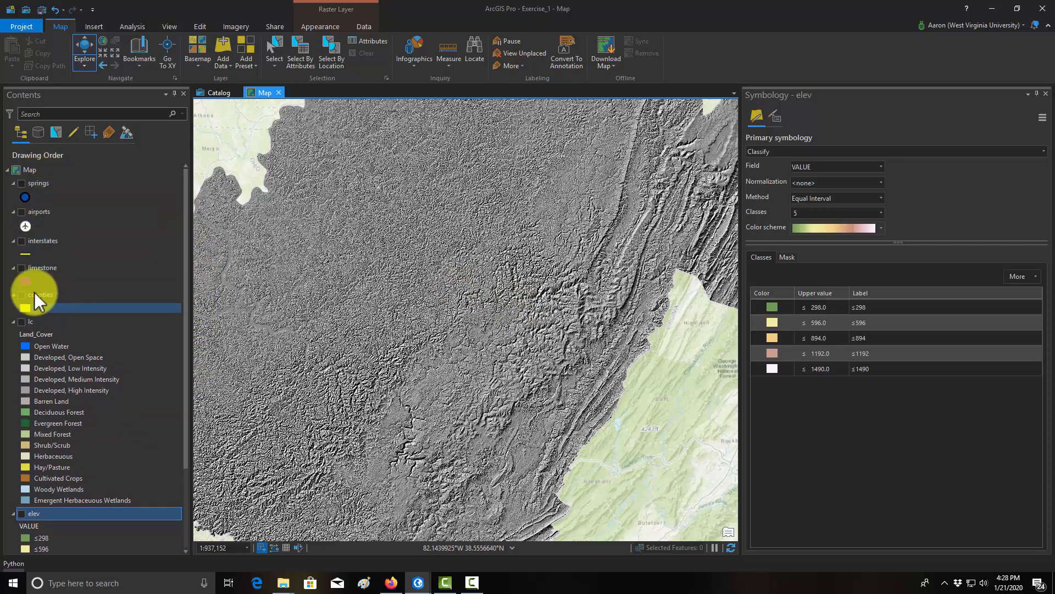
right_click(34, 269)
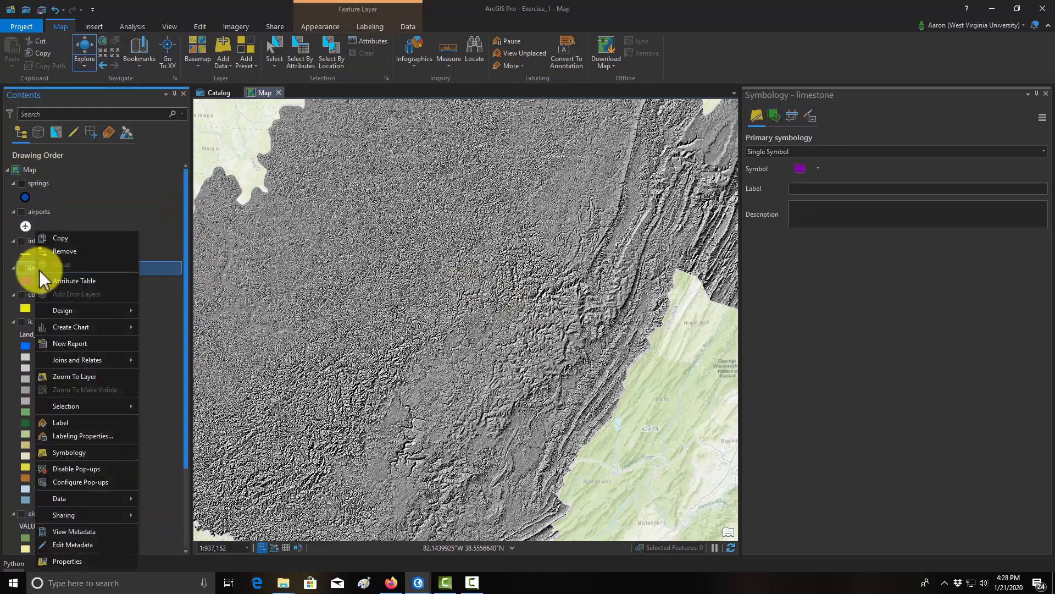
click(67, 280)
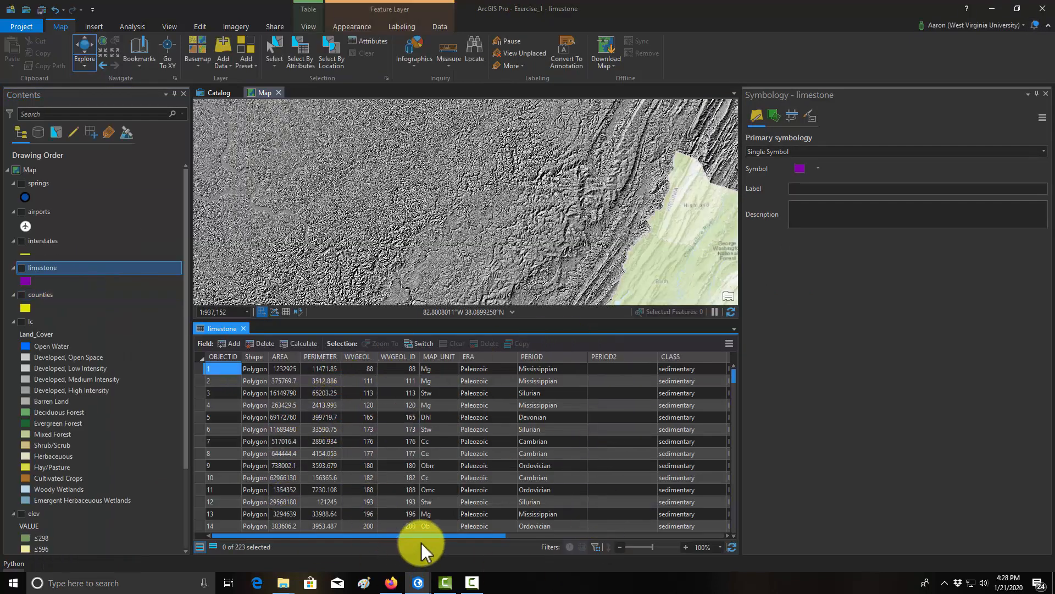
drag(425, 537, 556, 541)
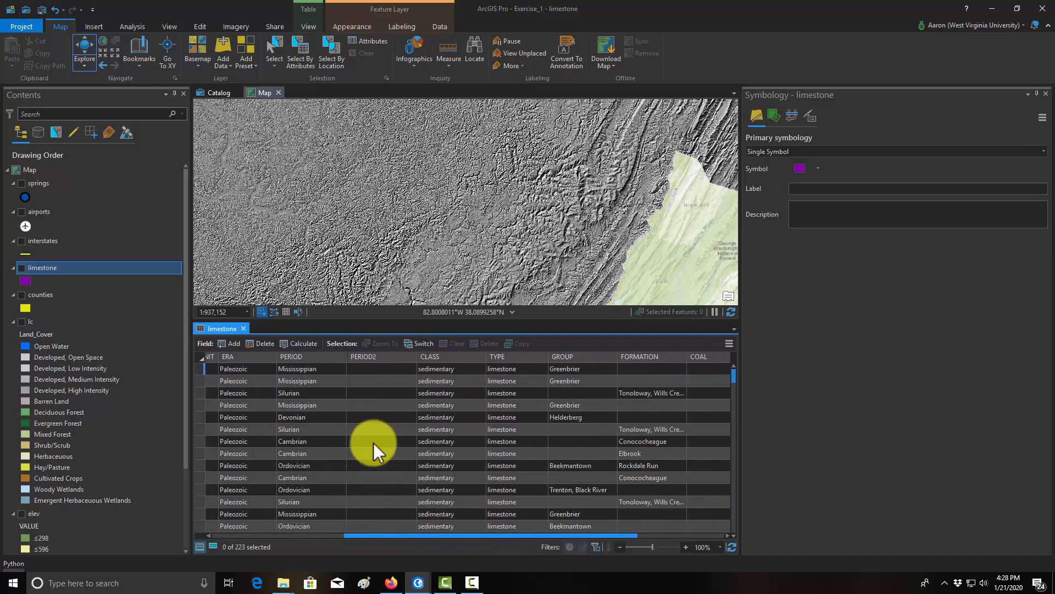
Step: Turn on the limestone layer, select the sixth record in its attribute table (Silurian, Tonoloway formation), and look for it on the map
click(21, 268)
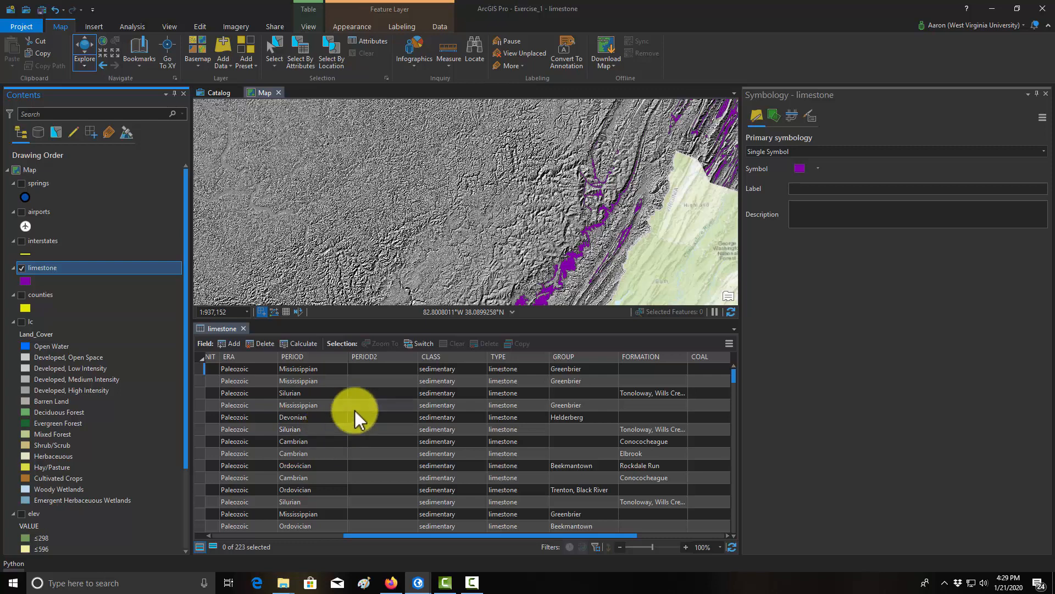
click(201, 429)
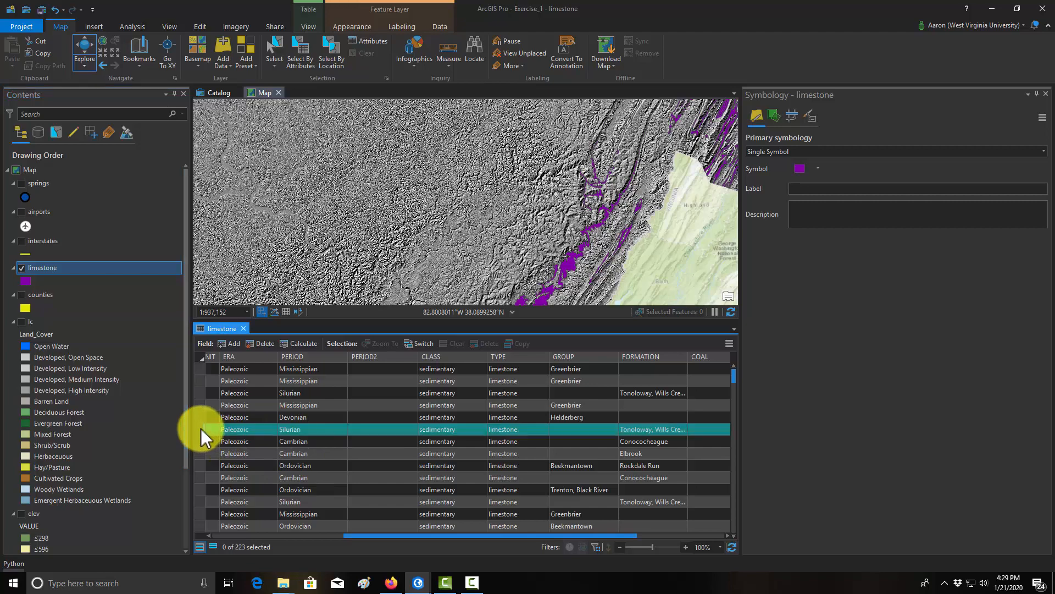
scroll(593, 175, down, 2)
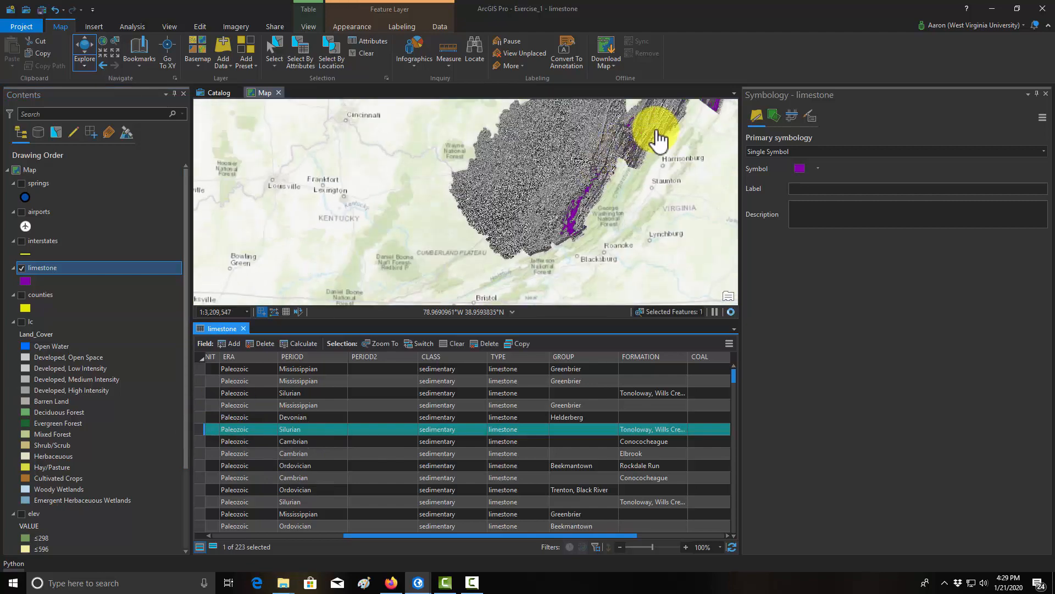
Step: Export the selected Silurian limestone feature to a new feature class and check it by hiding and reshowing the limestone layer
scroll(605, 230, down, 2)
scroll(610, 220, up, 5)
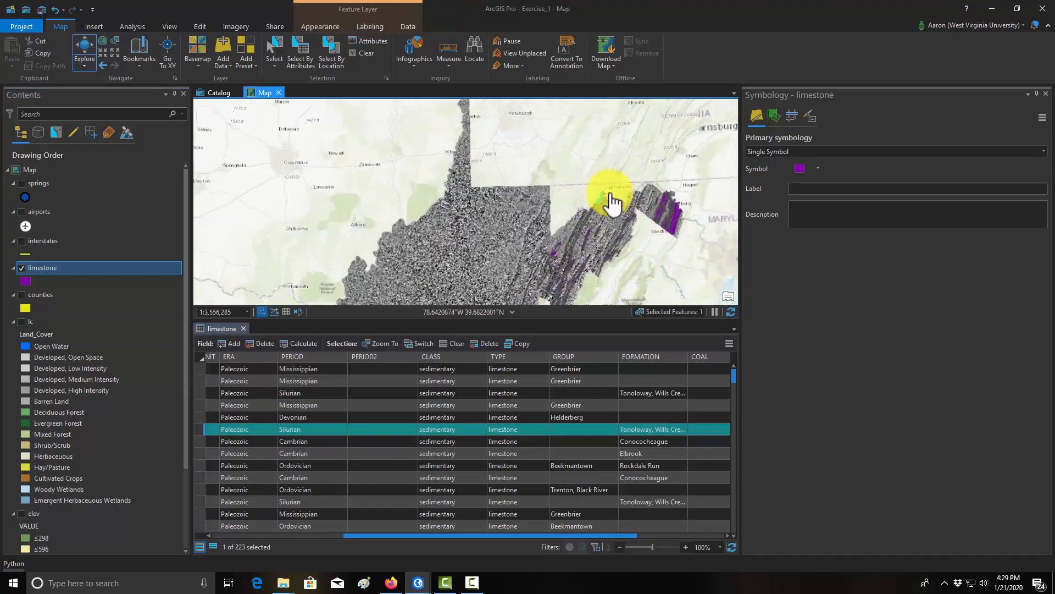
scroll(571, 242, up, 2)
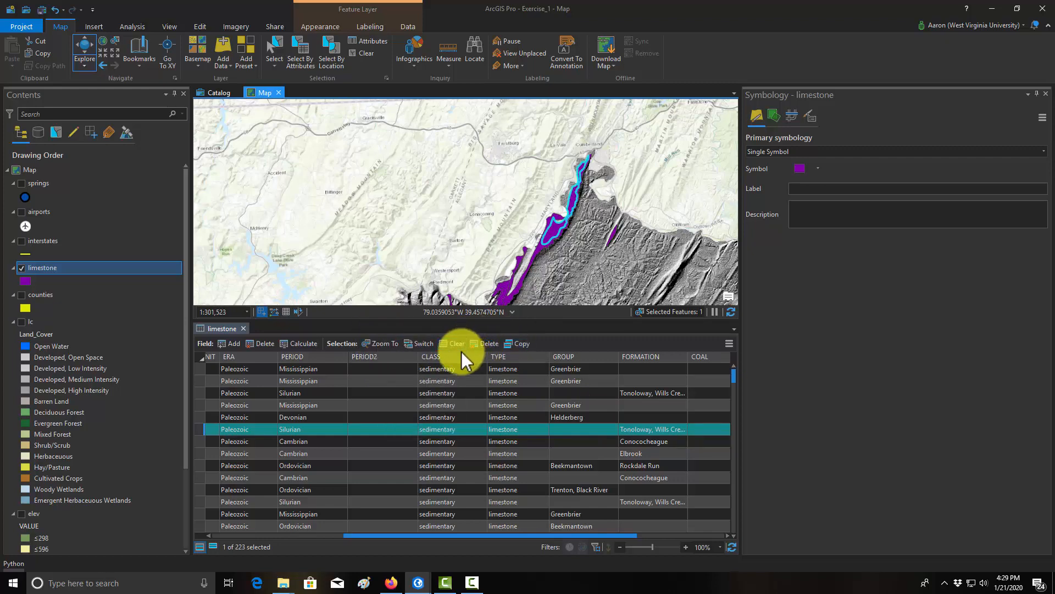
click(408, 26)
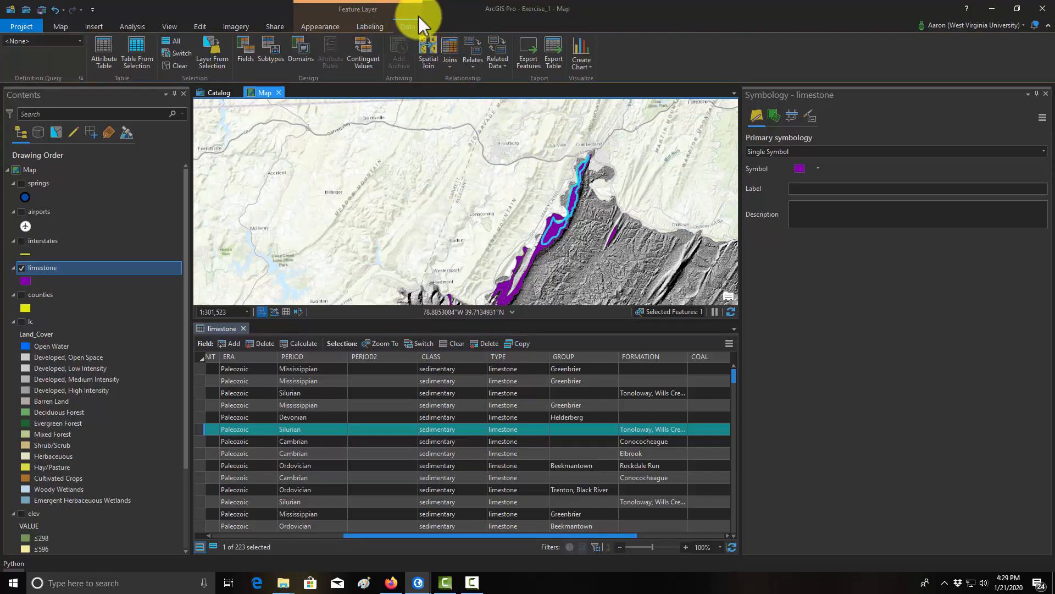
click(553, 53)
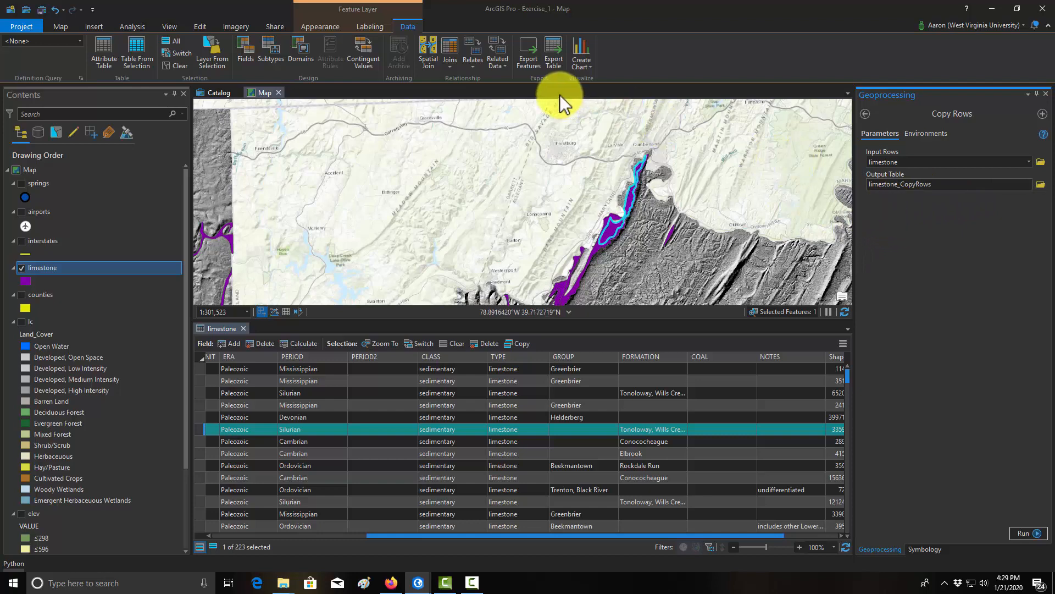
click(528, 59)
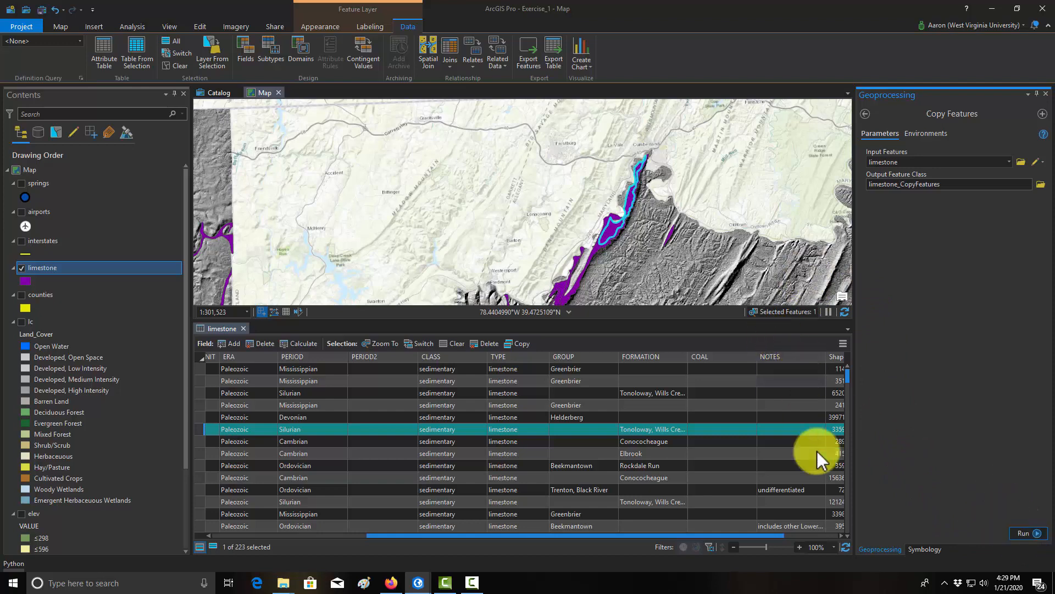
click(1025, 534)
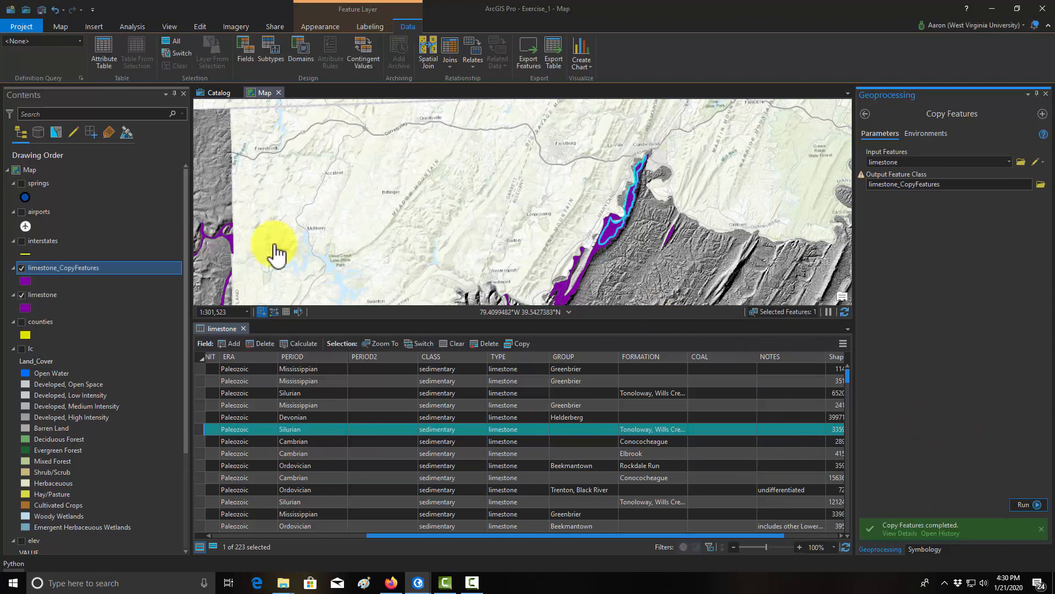
click(20, 295)
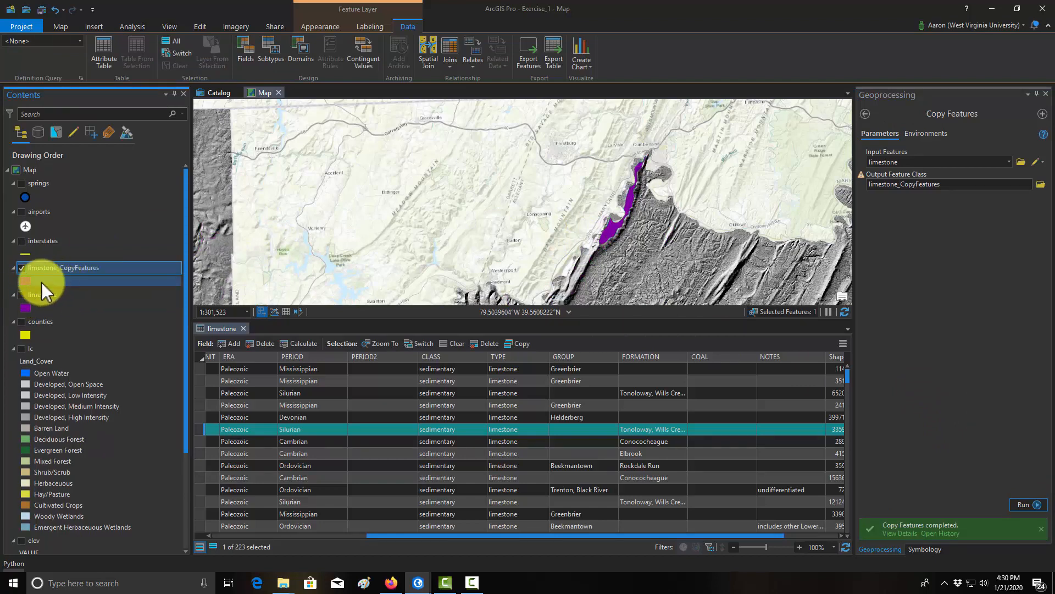
click(21, 295)
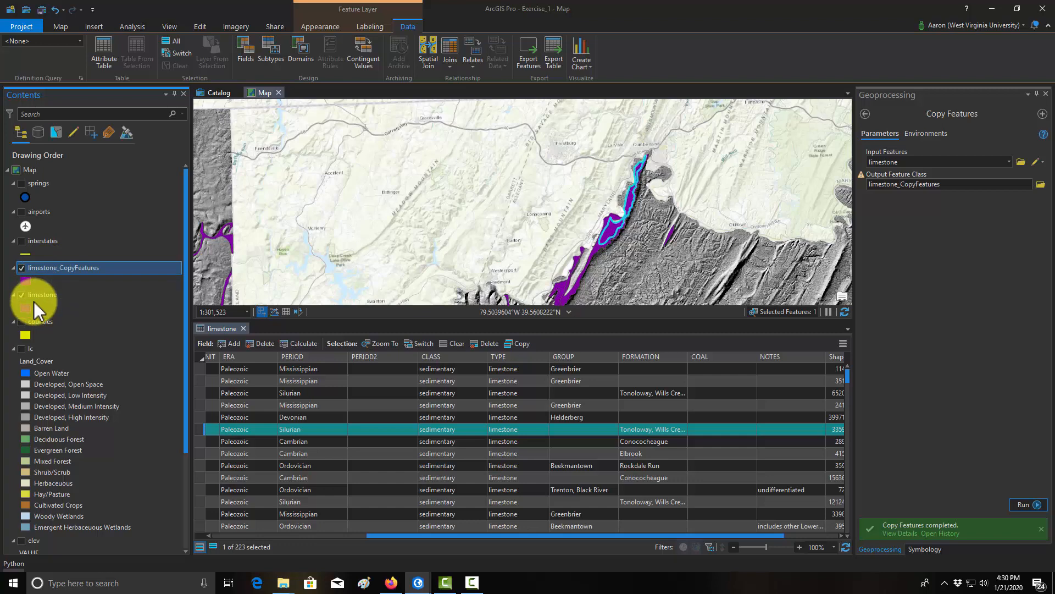
Step: Clear the selection and rerun Copy Features on the limestone layer to export all of its features to limestone_CopyFeatures
click(61, 27)
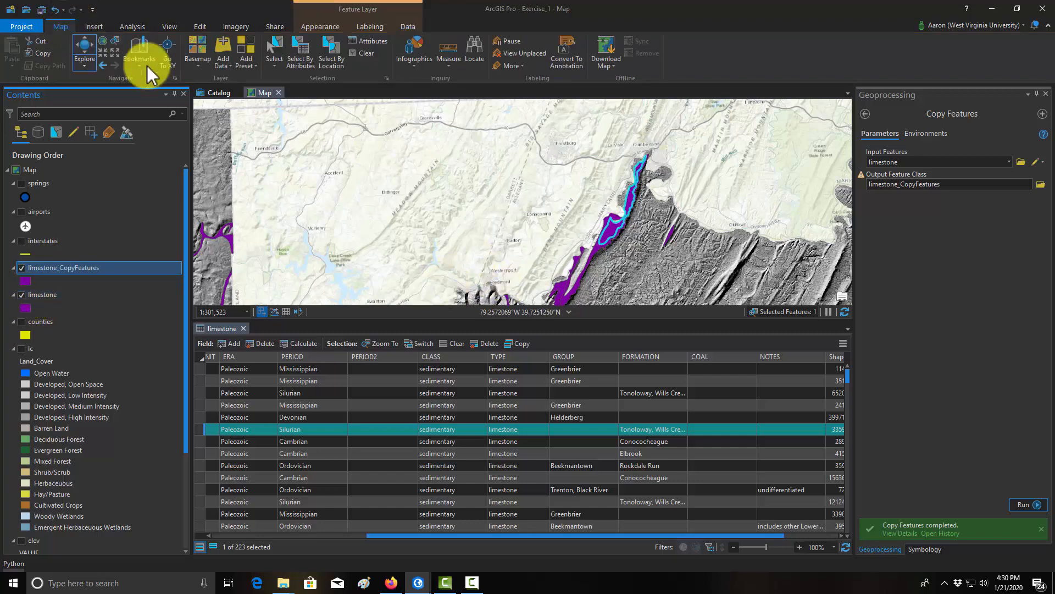
click(360, 53)
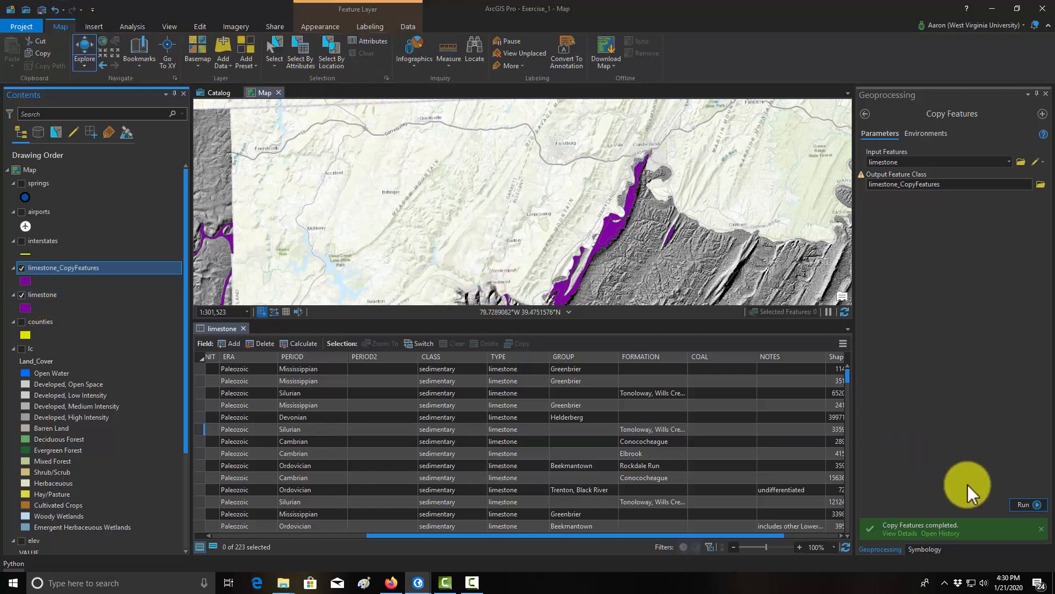
click(1022, 504)
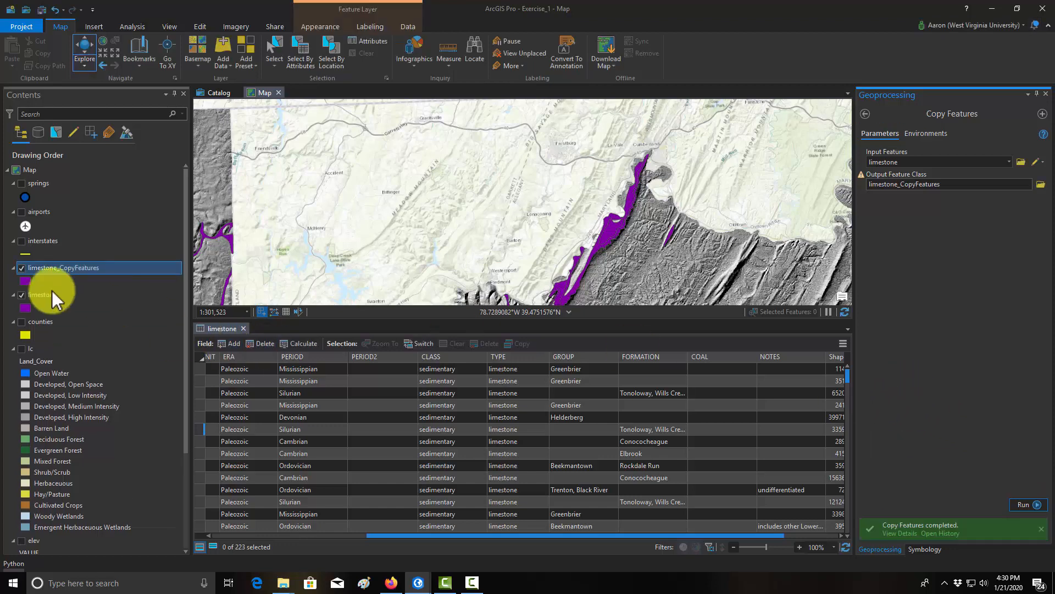
Step: Turn off the limestone layer and remove the limestone_CopyFeatures layer from the map
click(21, 267)
click(21, 268)
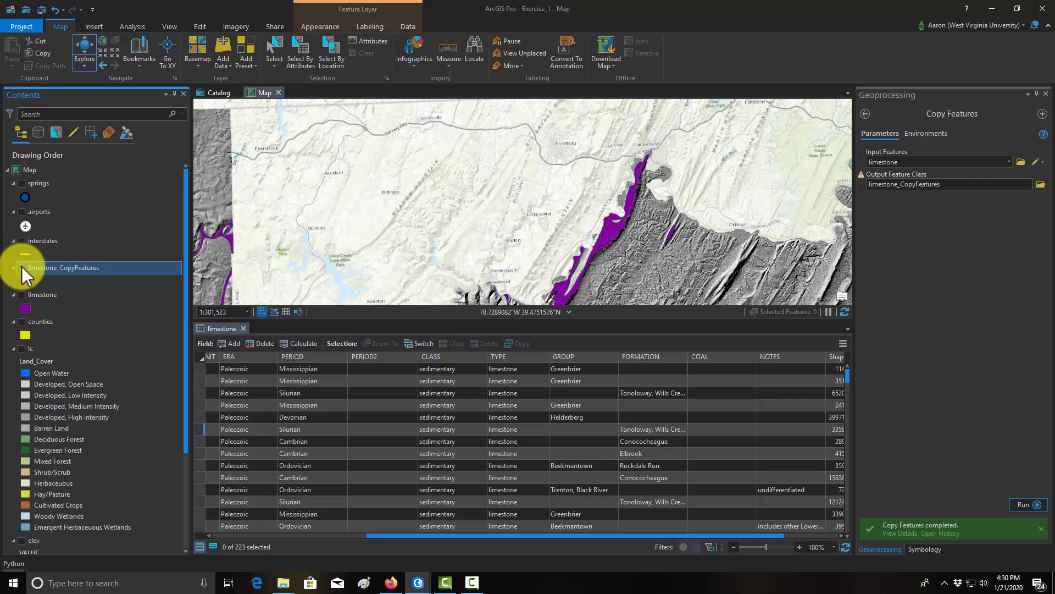
right_click(34, 268)
click(62, 251)
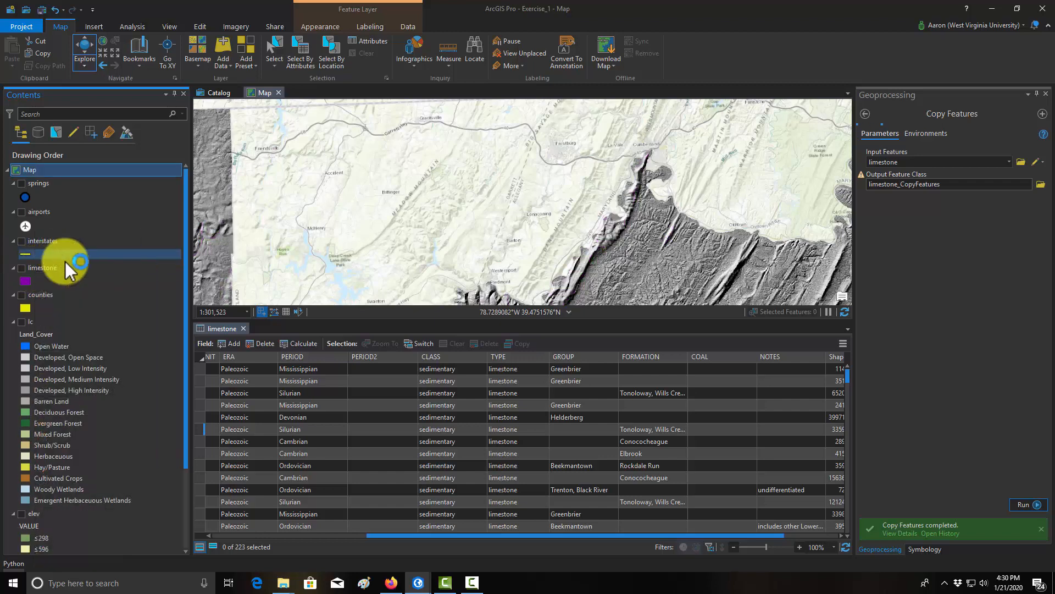
Step: Turn on the counties layer with northern West Virginia in view
scroll(83, 288, down, 3)
scroll(80, 287, up, 4)
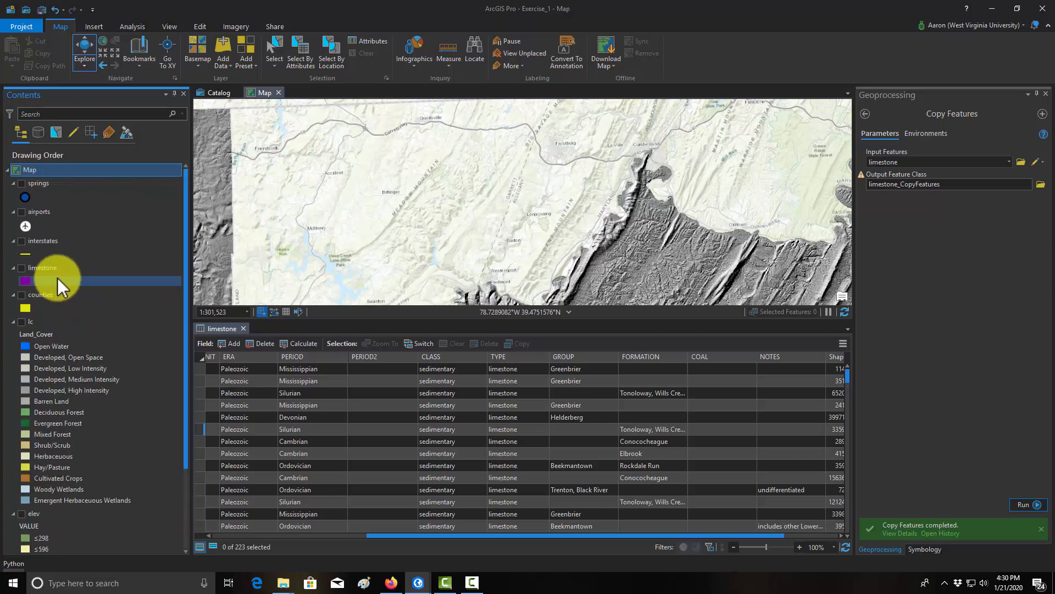
scroll(584, 247, down, 3)
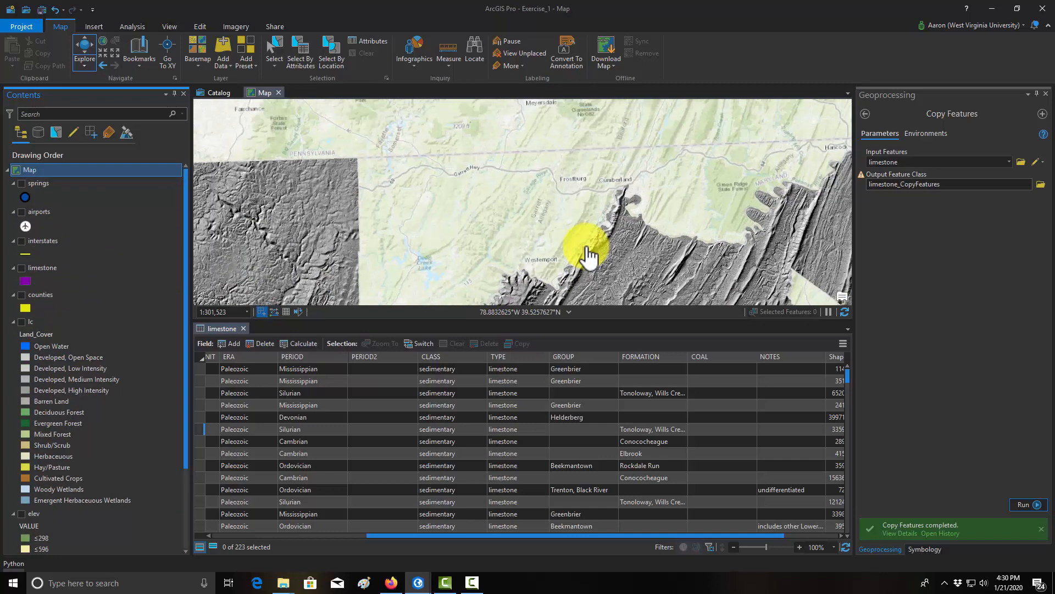
drag(408, 272, 565, 188)
scroll(565, 195, down, 2)
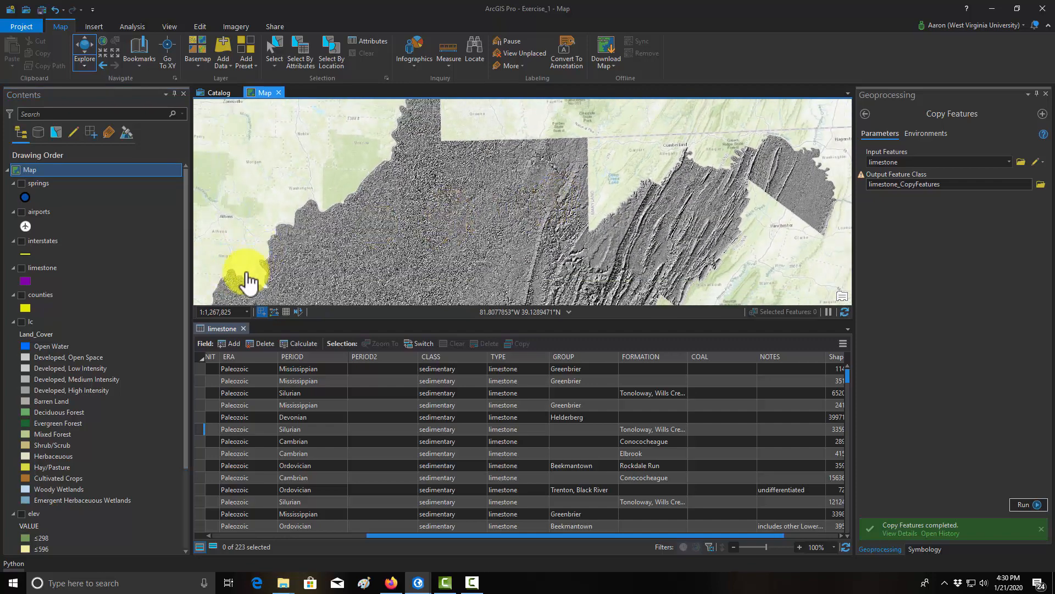
click(21, 296)
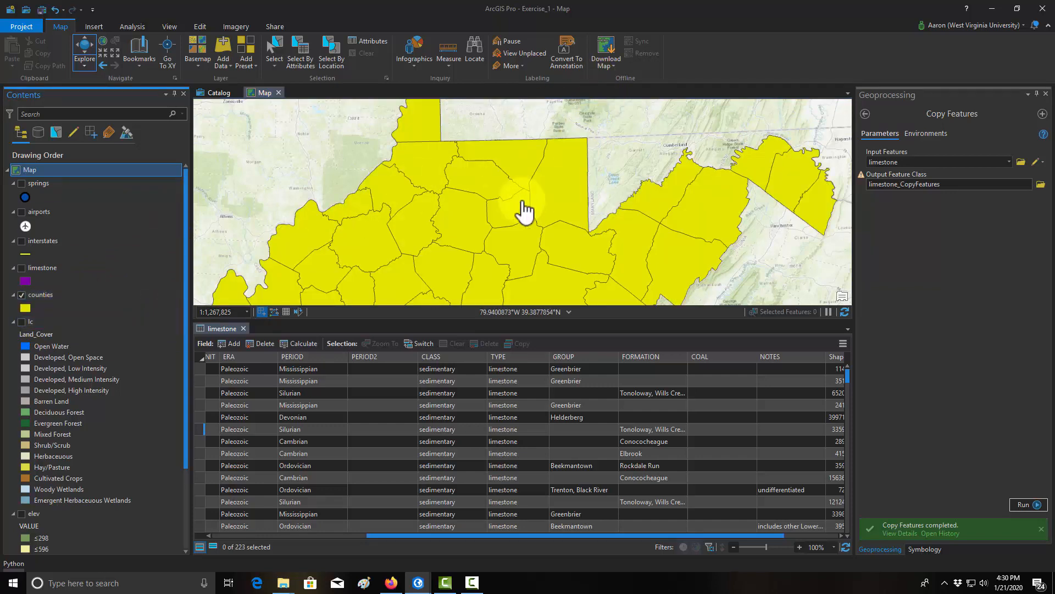
Step: Select by attributes, as a new selection, the counties where POP2000 is greater than 40000
click(308, 57)
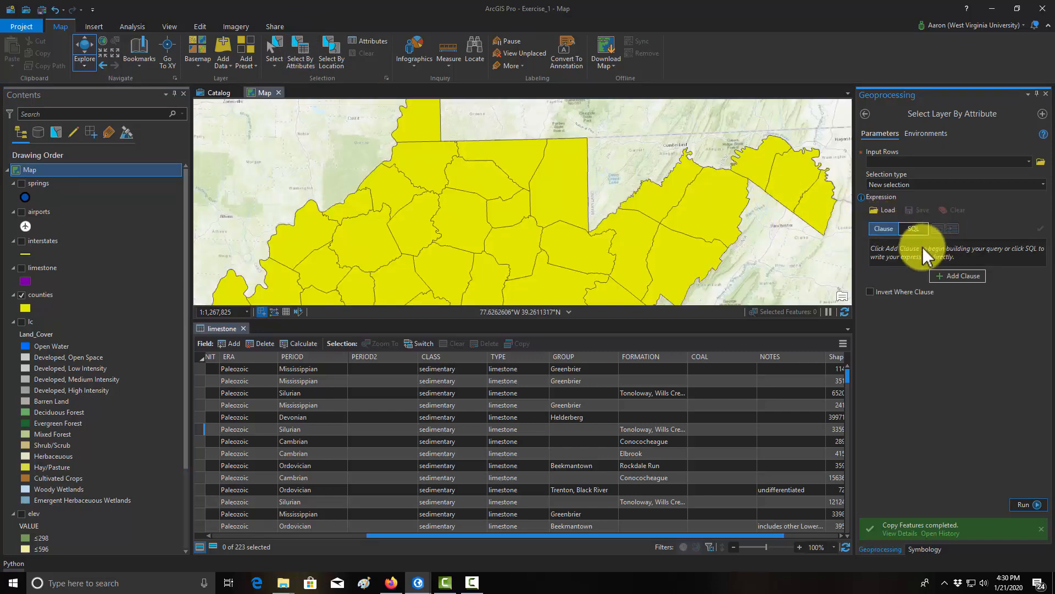
click(1028, 163)
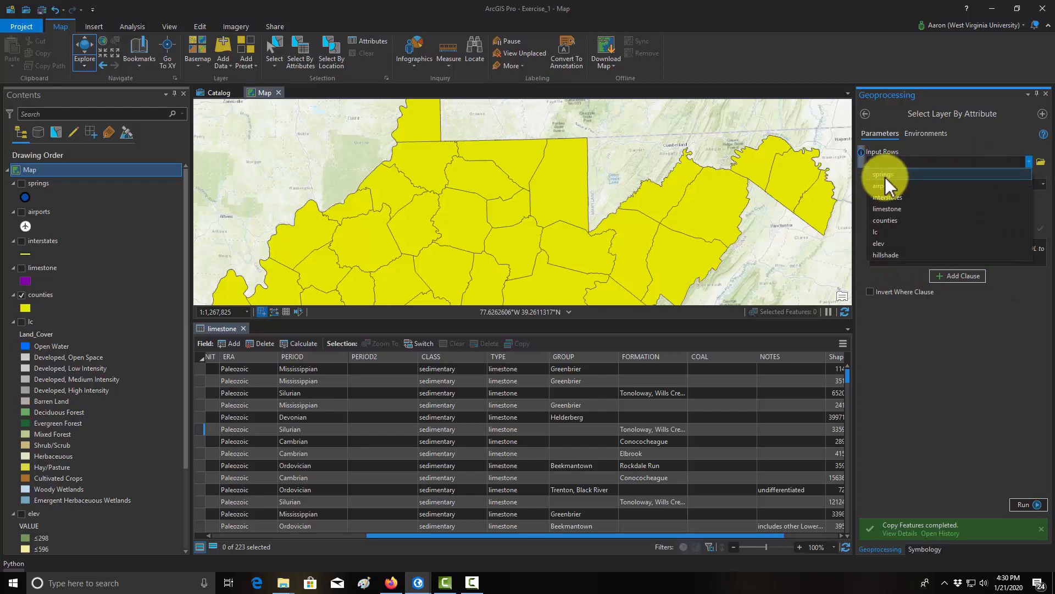
click(886, 219)
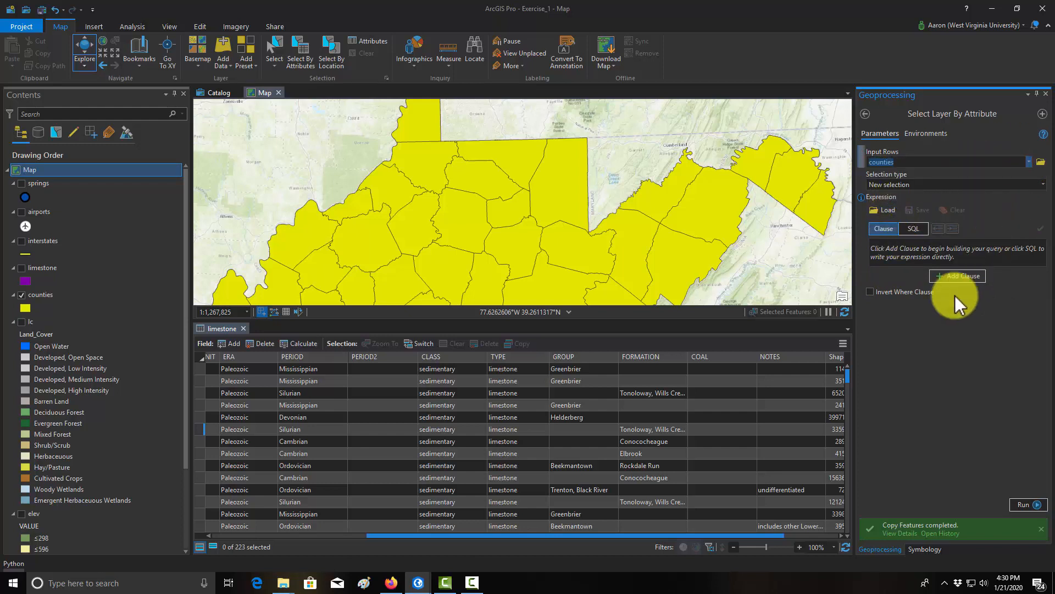
click(955, 278)
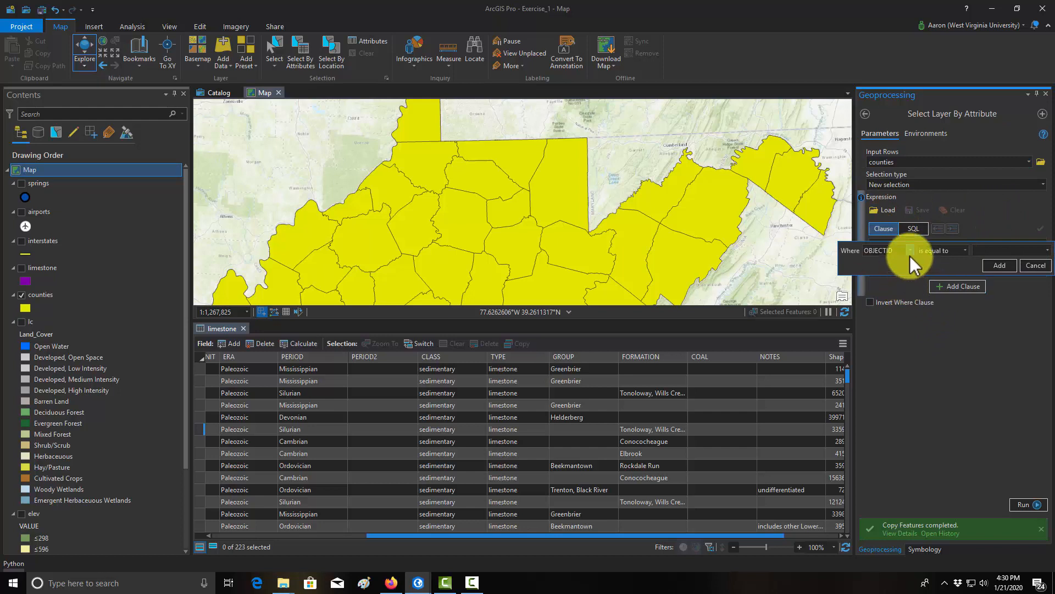
click(910, 252)
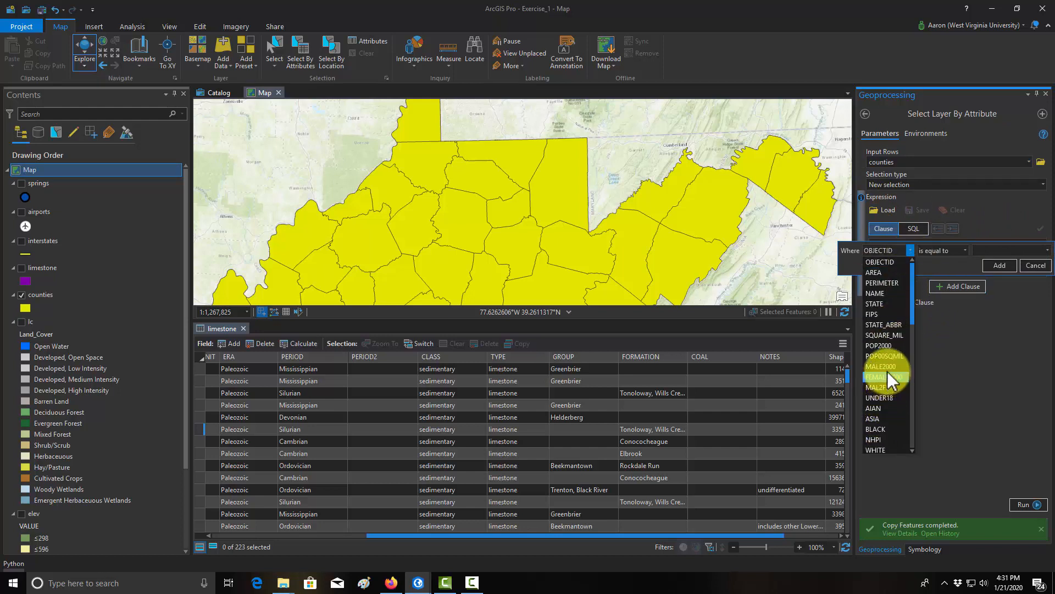
click(883, 346)
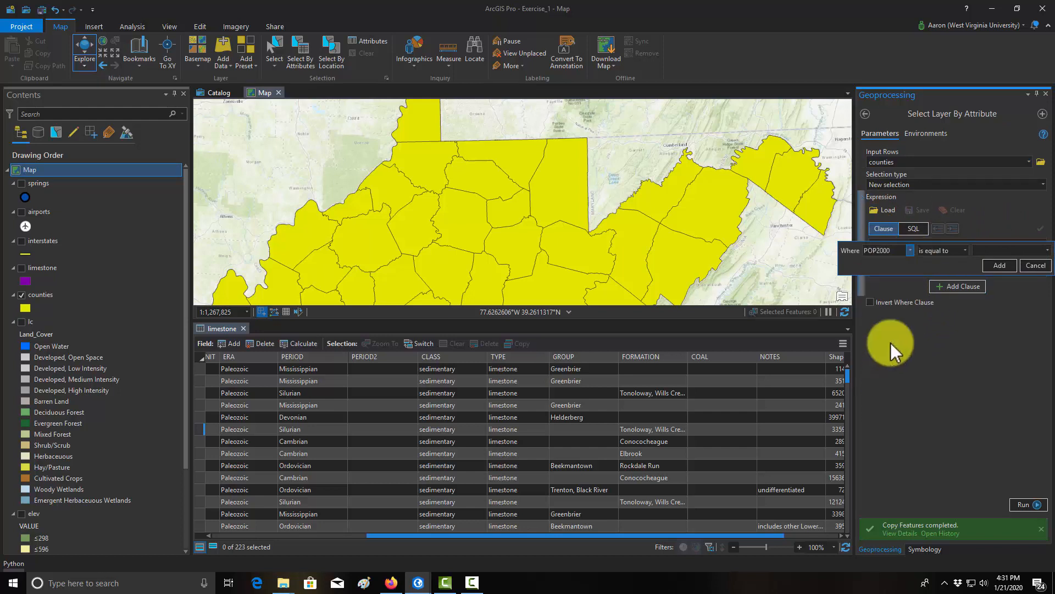
click(965, 250)
click(941, 278)
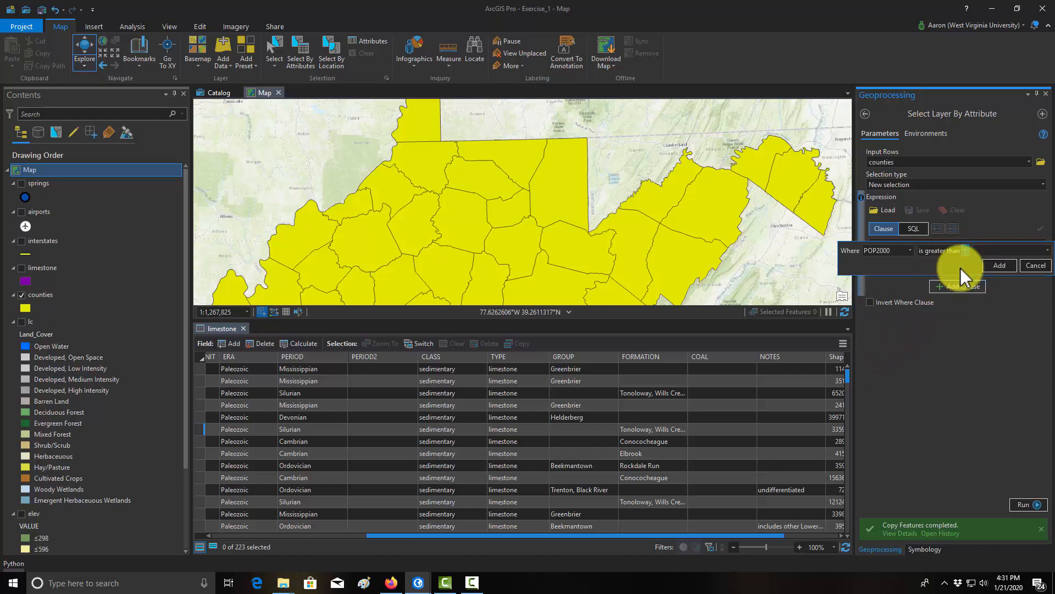
click(984, 251)
text(40000)
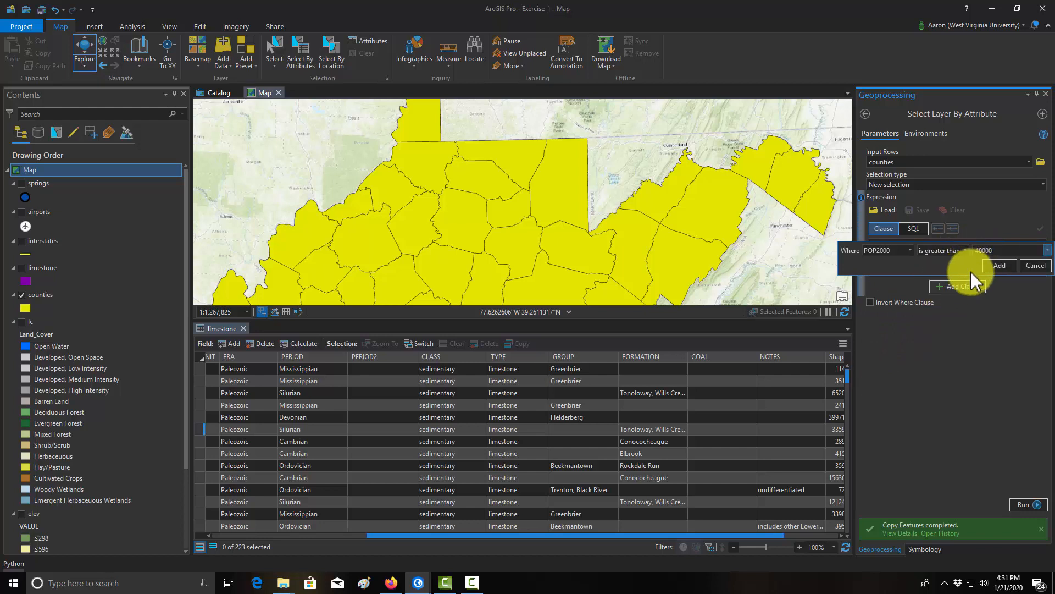
click(990, 266)
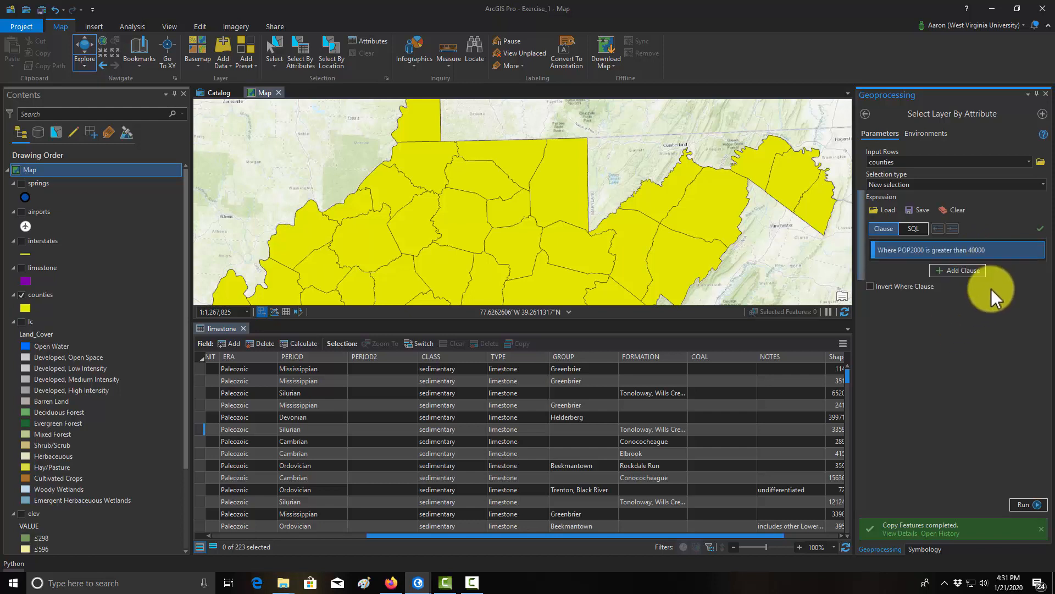
click(1026, 505)
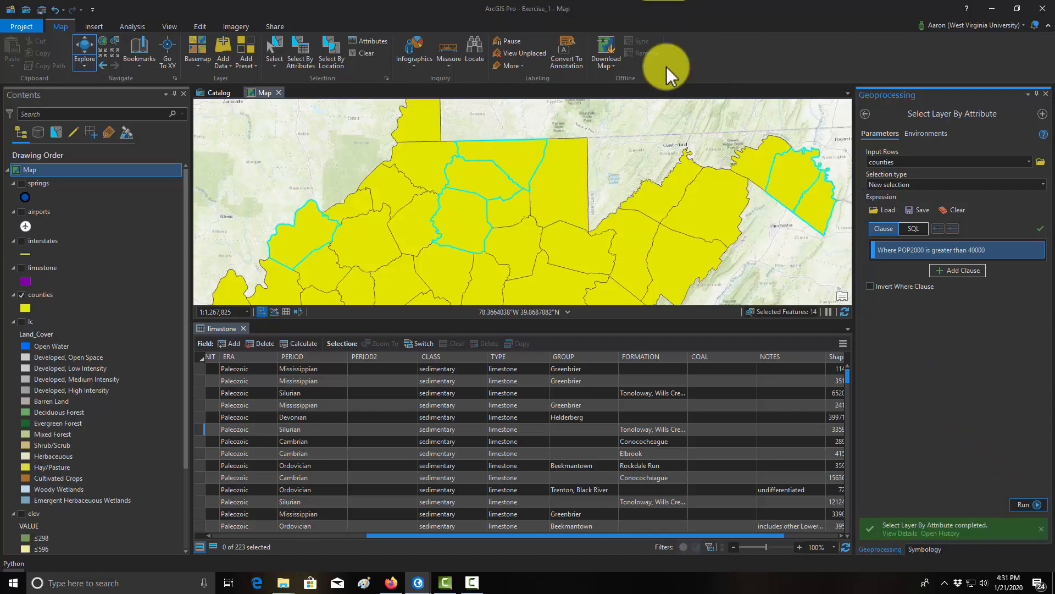
Step: Open the counties attribute table, show only the selected records, and view the selected counties on the map
scroll(589, 195, down, 2)
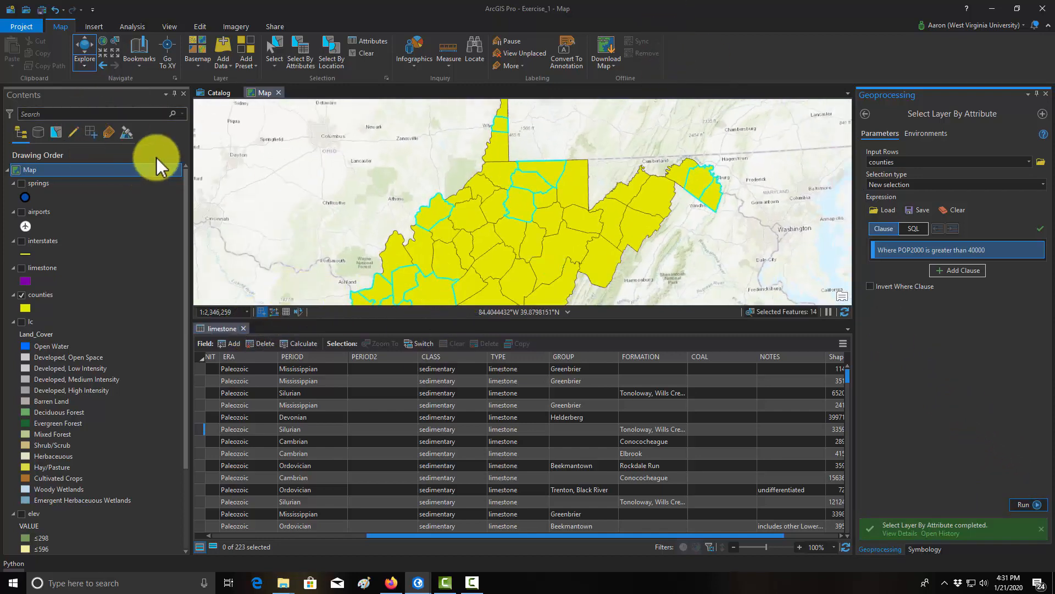
right_click(40, 294)
click(83, 51)
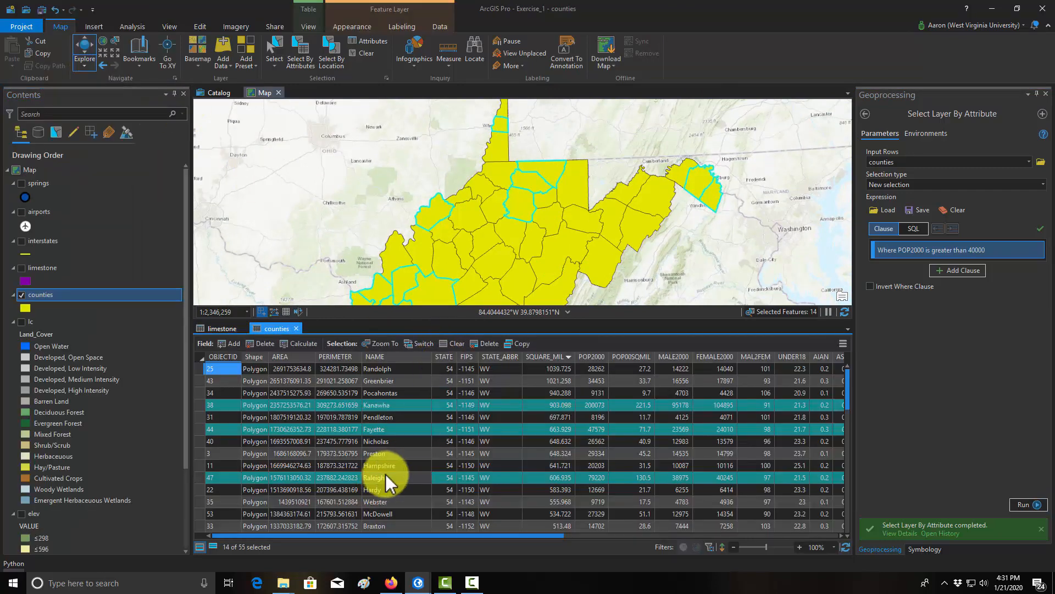
click(213, 546)
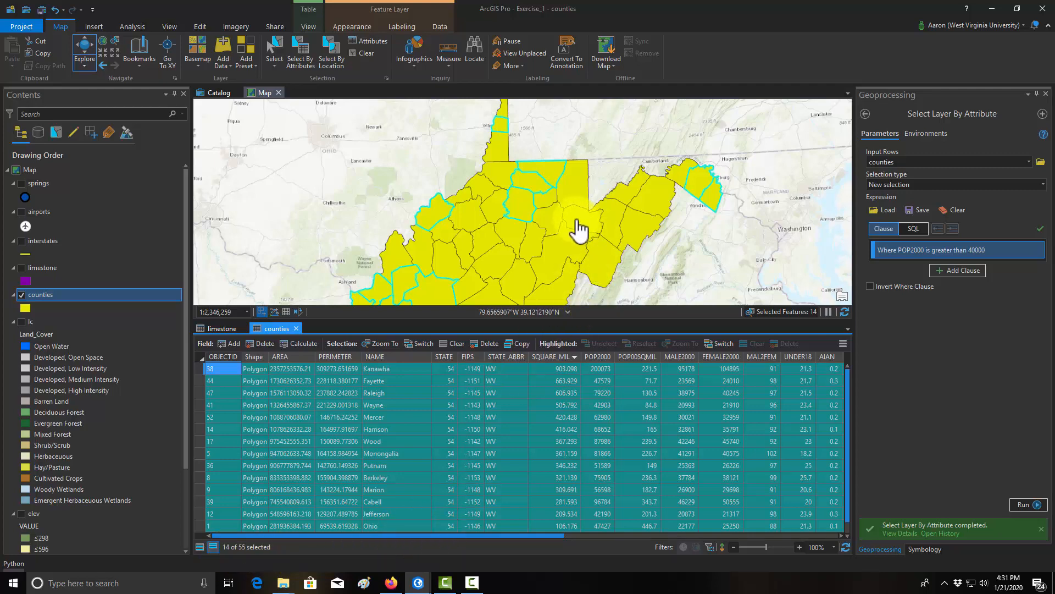
scroll(565, 241, down, 2)
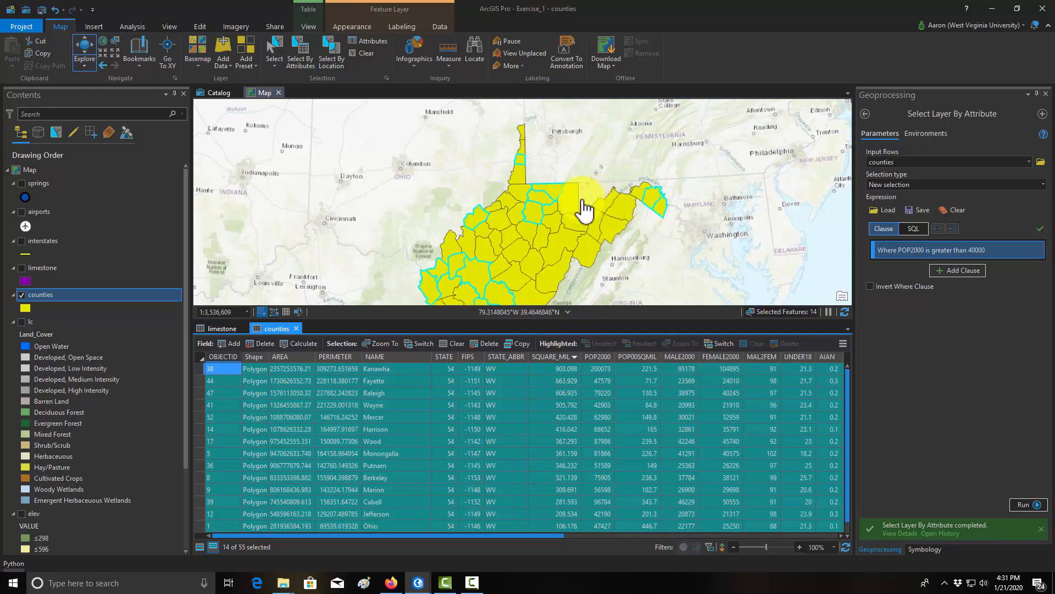
Step: Export the selected counties to a new feature class with Copy Features, keeping the default output name
click(441, 27)
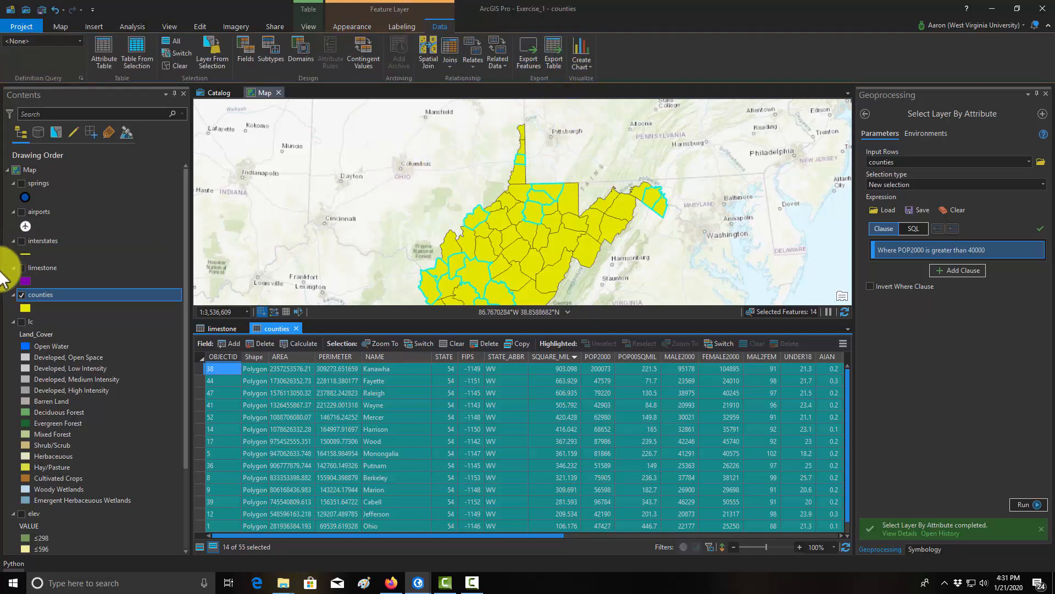
right_click(48, 295)
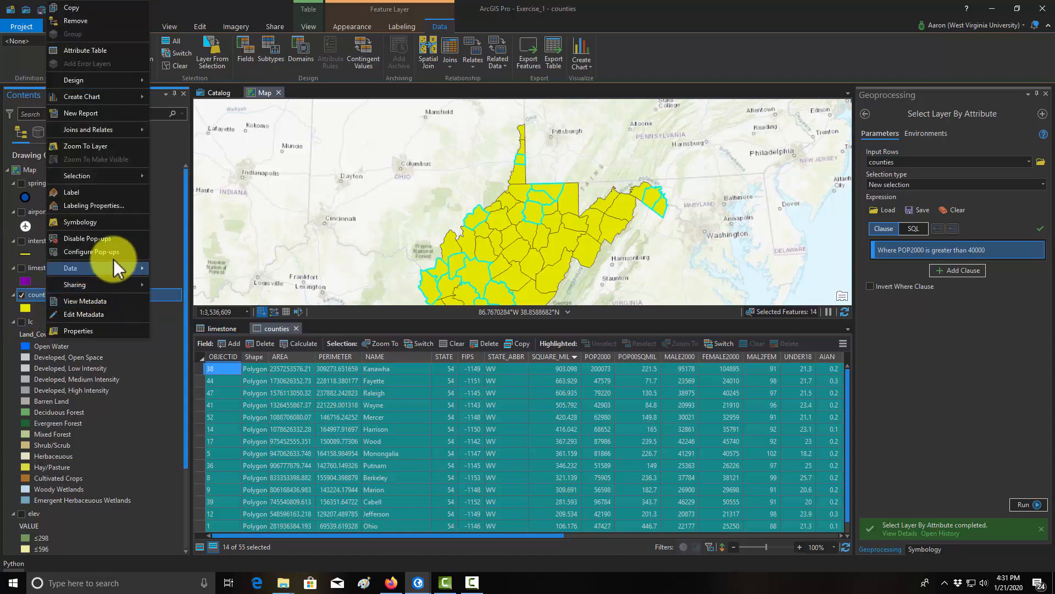
mouse_move(144, 269)
click(209, 270)
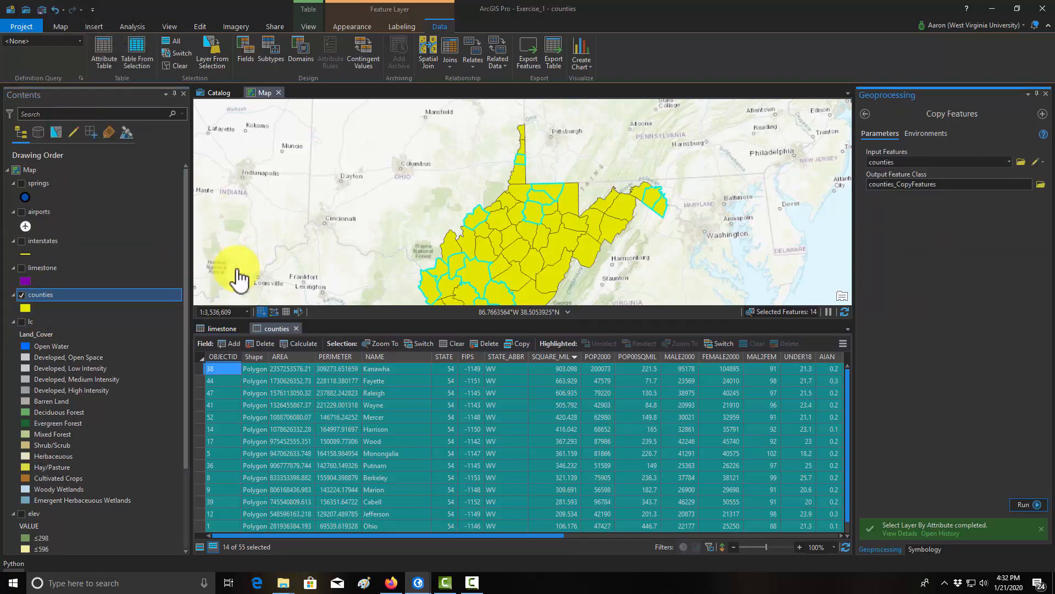
click(1022, 504)
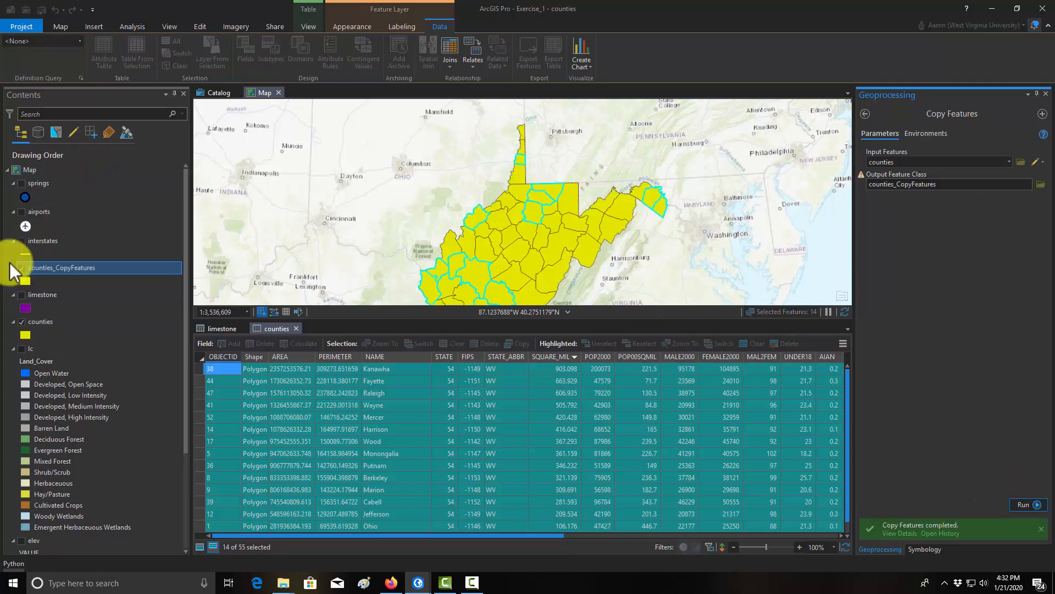
Step: Turn off the counties layer and close the counties and limestone attribute tables to view the copied counties on the full map
click(22, 322)
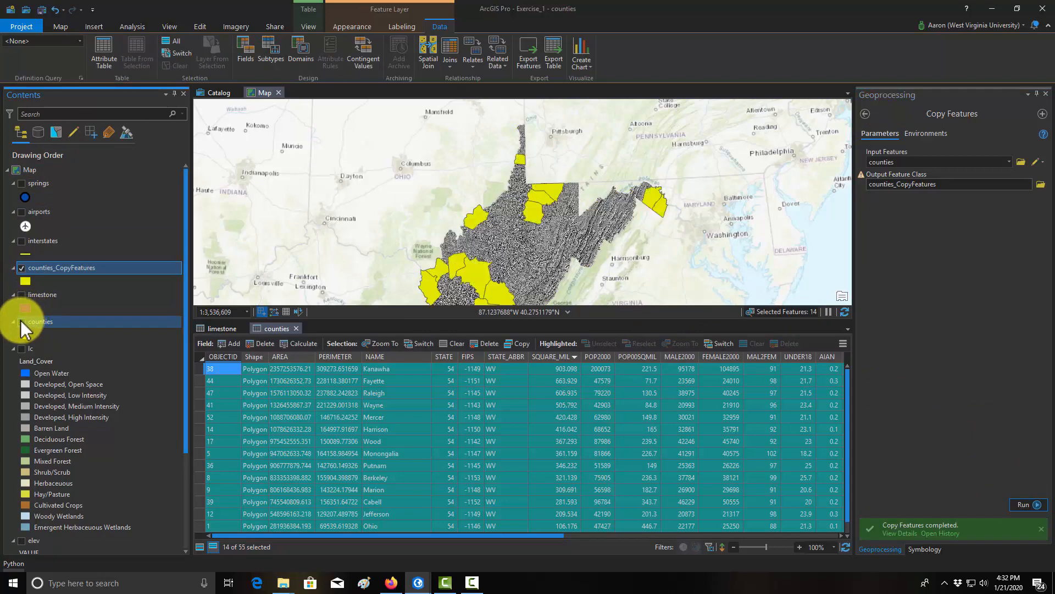
click(296, 328)
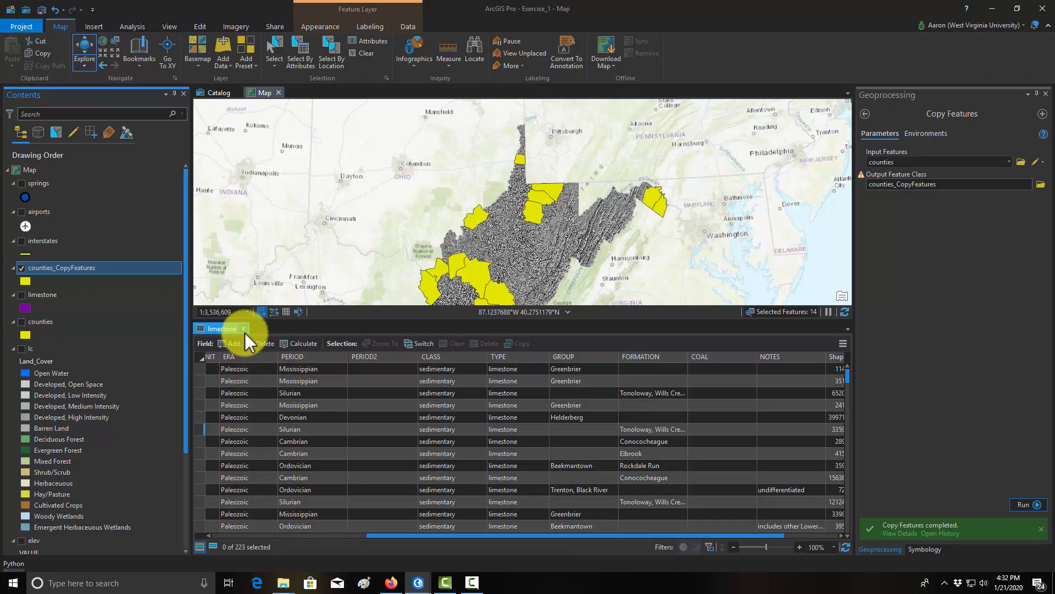
click(245, 328)
scroll(556, 330, up, 3)
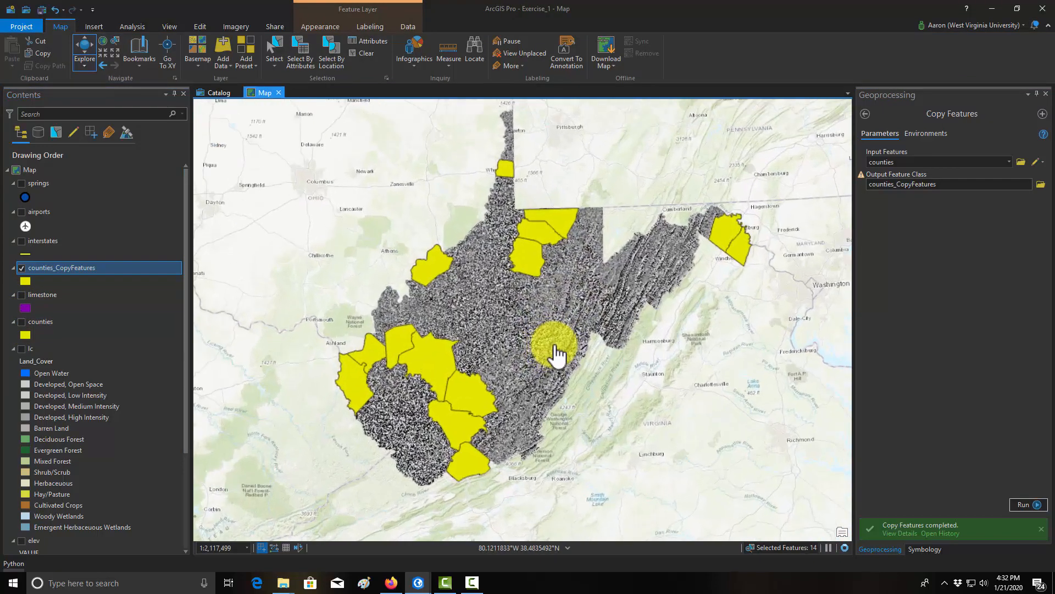
Step: Turn off counties_CopyFeatures, turn on springs, and open the springs attribute table to look through its records
click(22, 269)
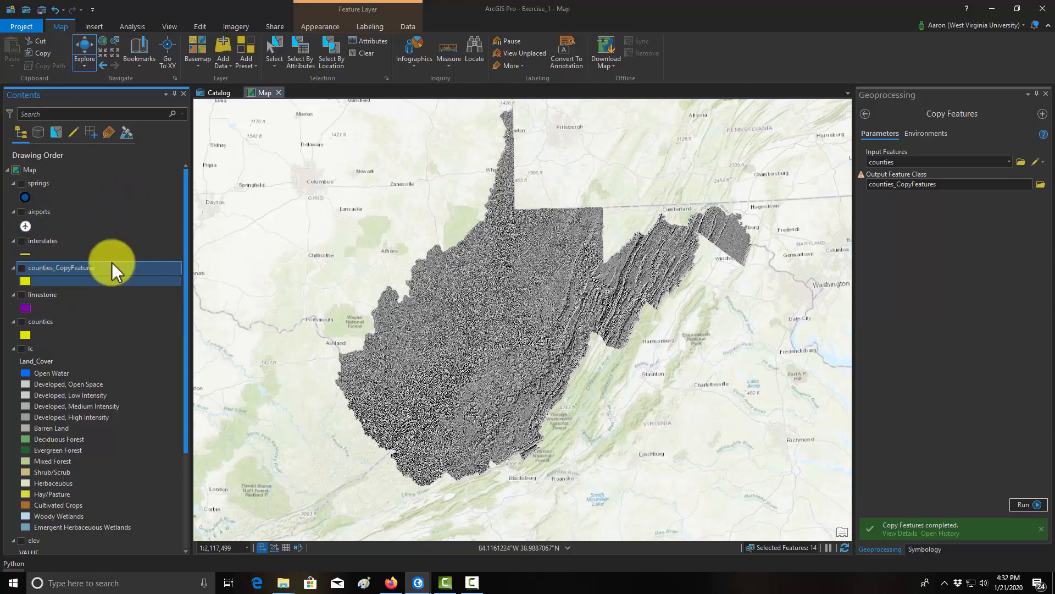
click(21, 184)
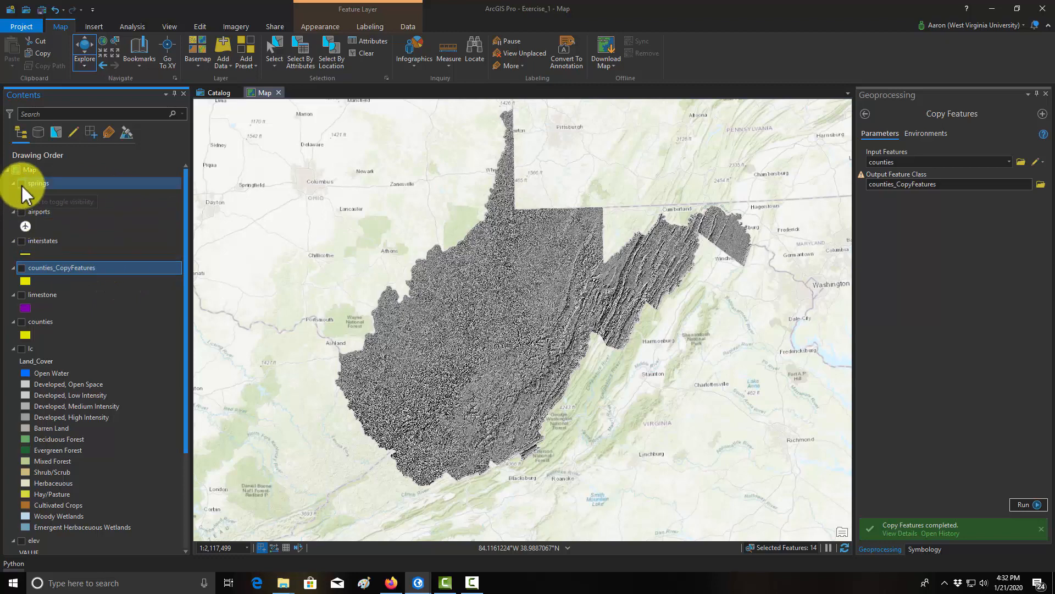
right_click(44, 185)
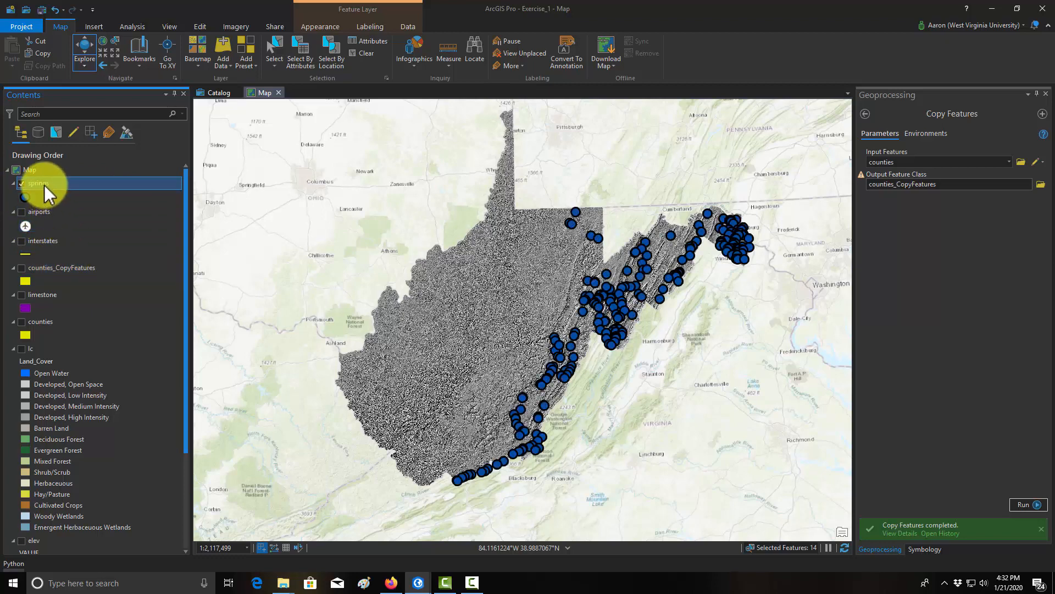
click(96, 223)
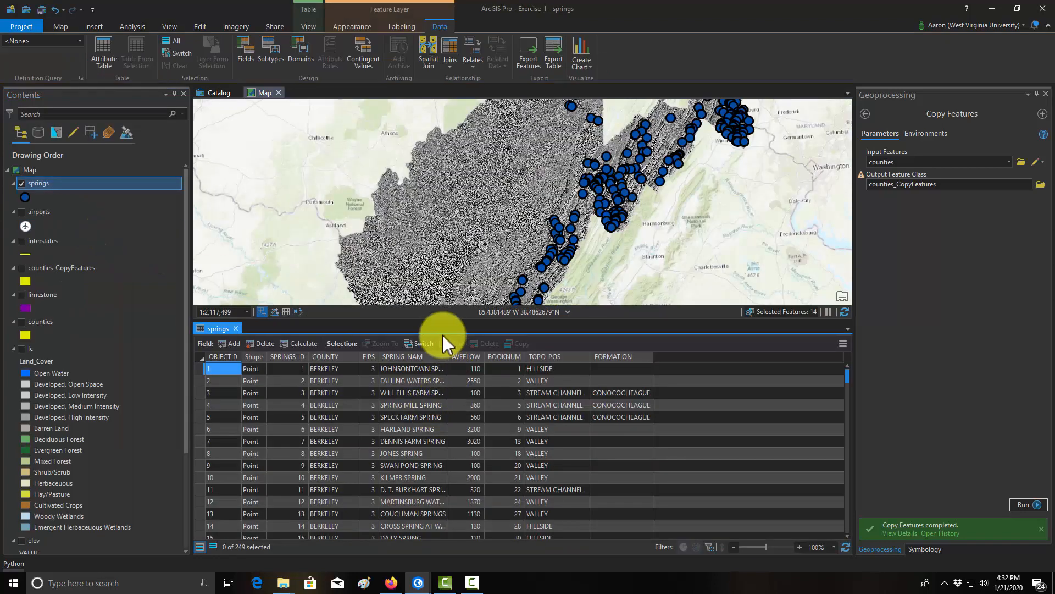
drag(442, 319, 453, 400)
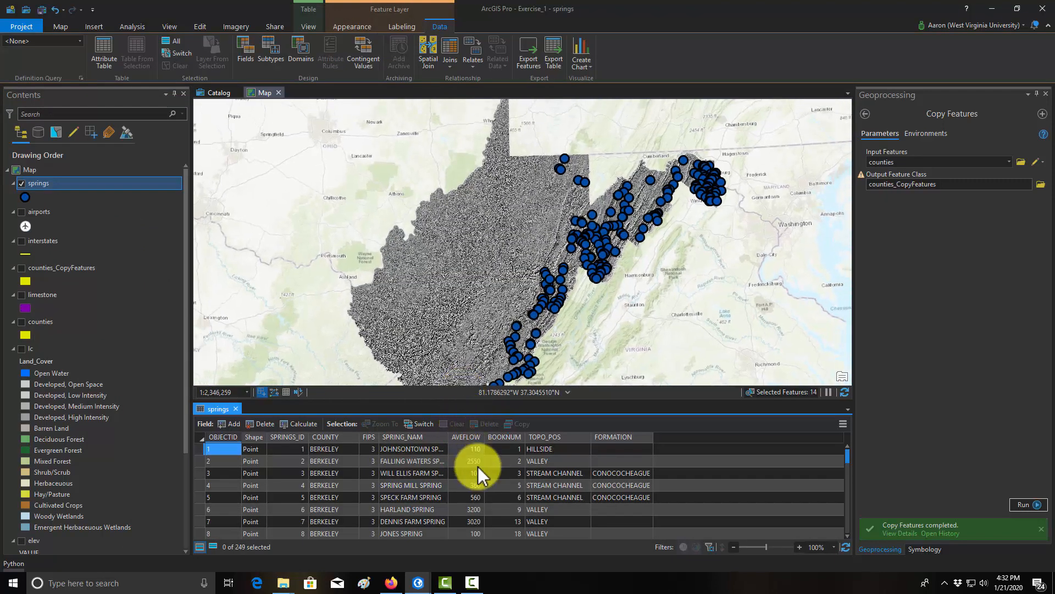
scroll(483, 470, down, 3)
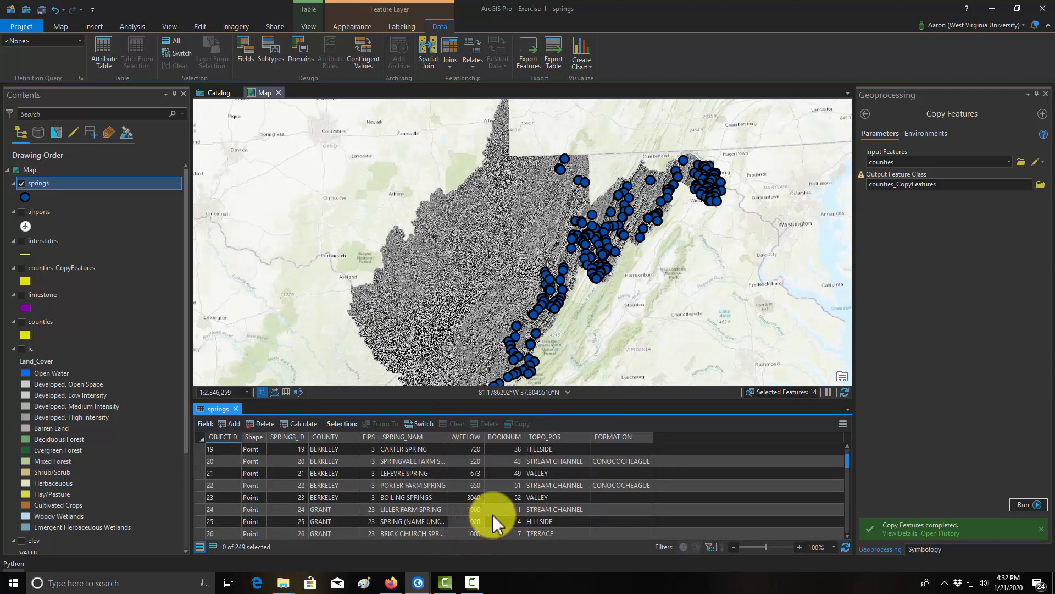
scroll(493, 494, up, 1)
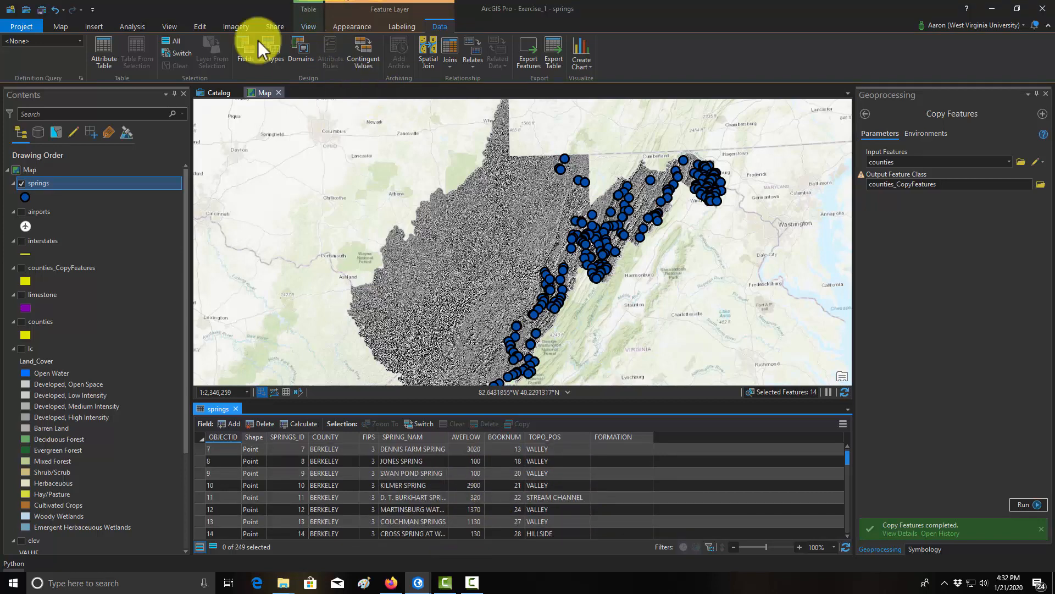
Step: Select by attributes, as a new selection, the springs where AVEFLOW is greater than 2000
click(62, 27)
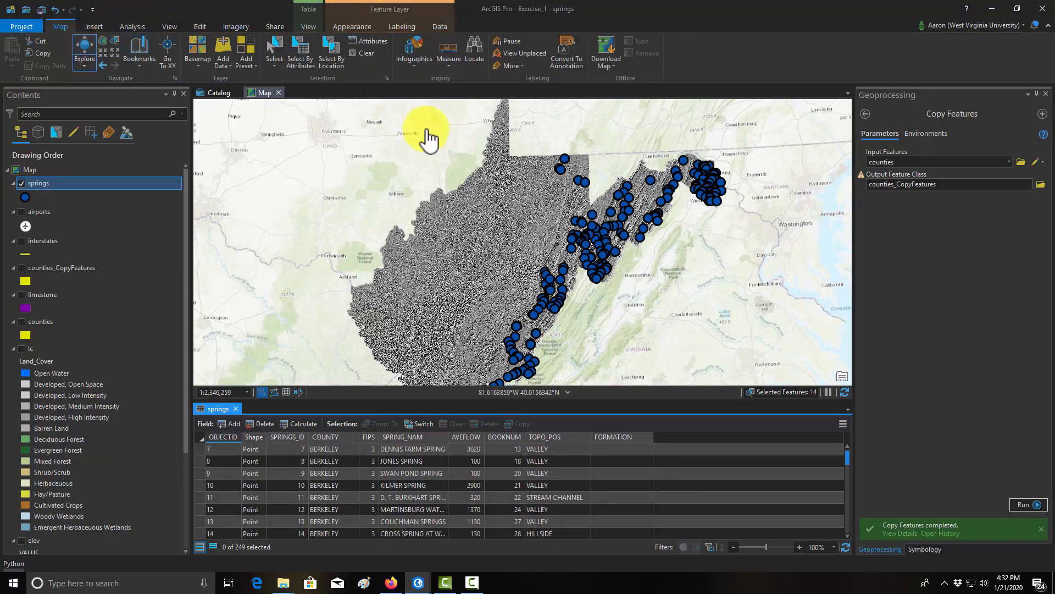
click(300, 53)
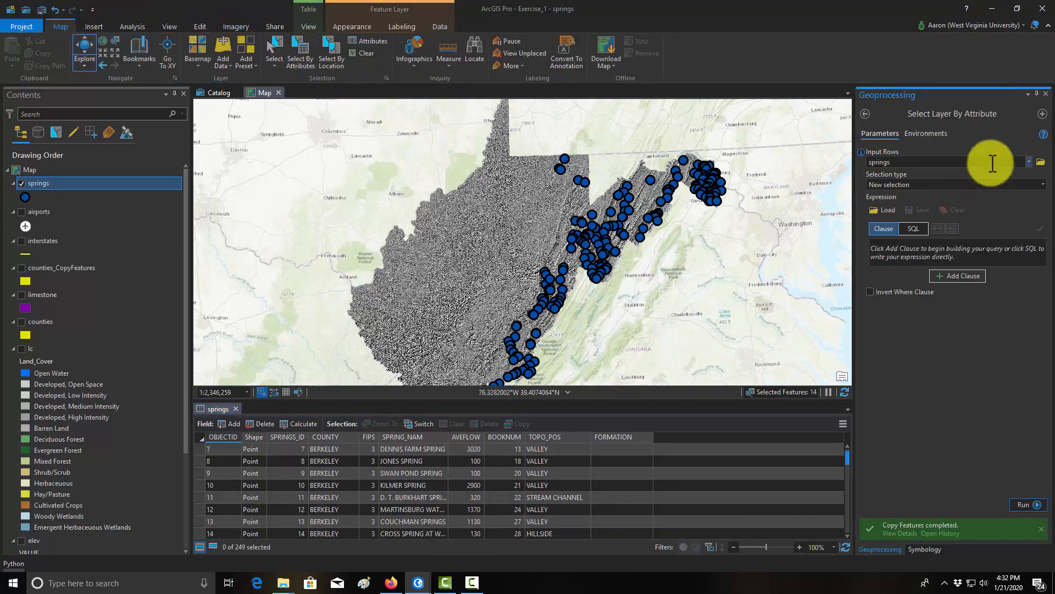
click(952, 275)
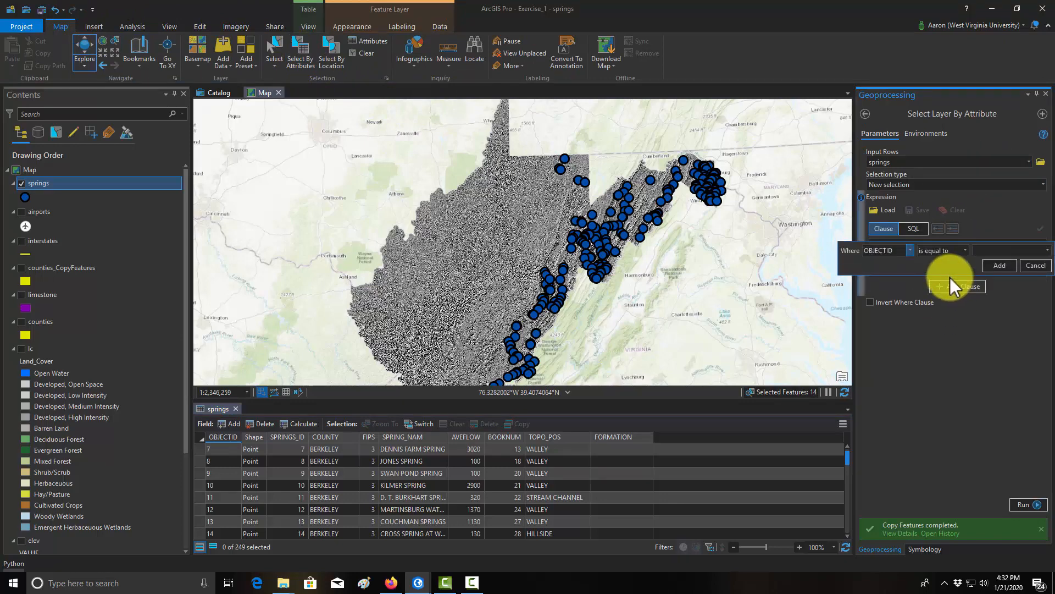
click(910, 251)
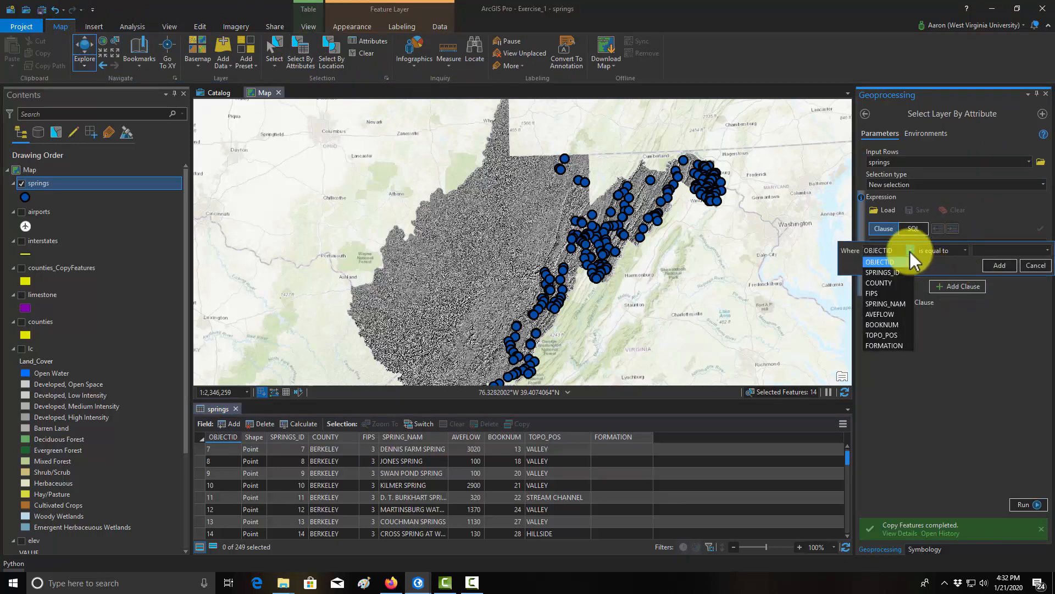
click(890, 313)
click(965, 250)
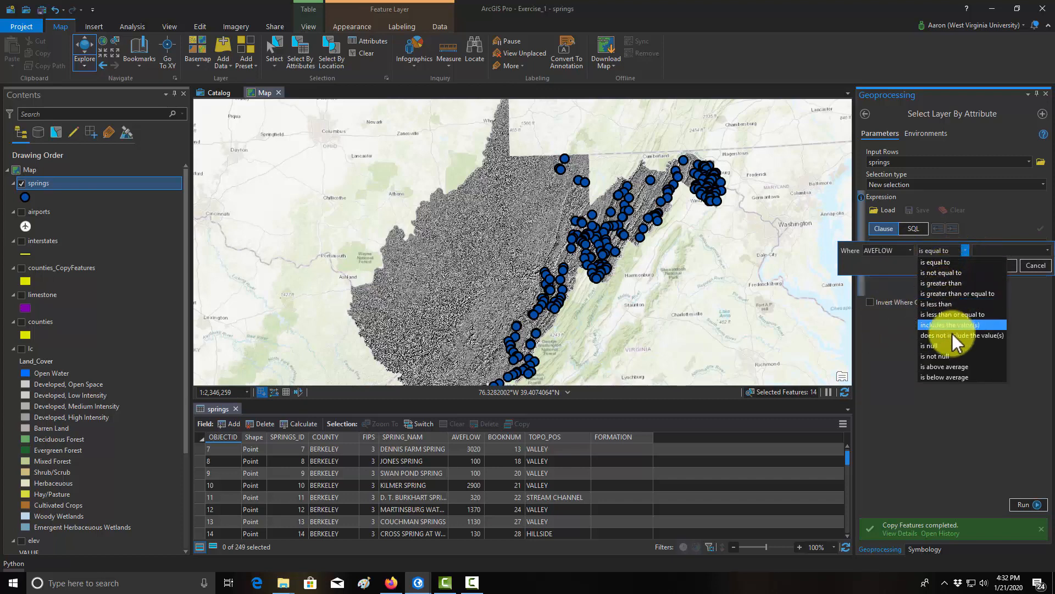
click(951, 284)
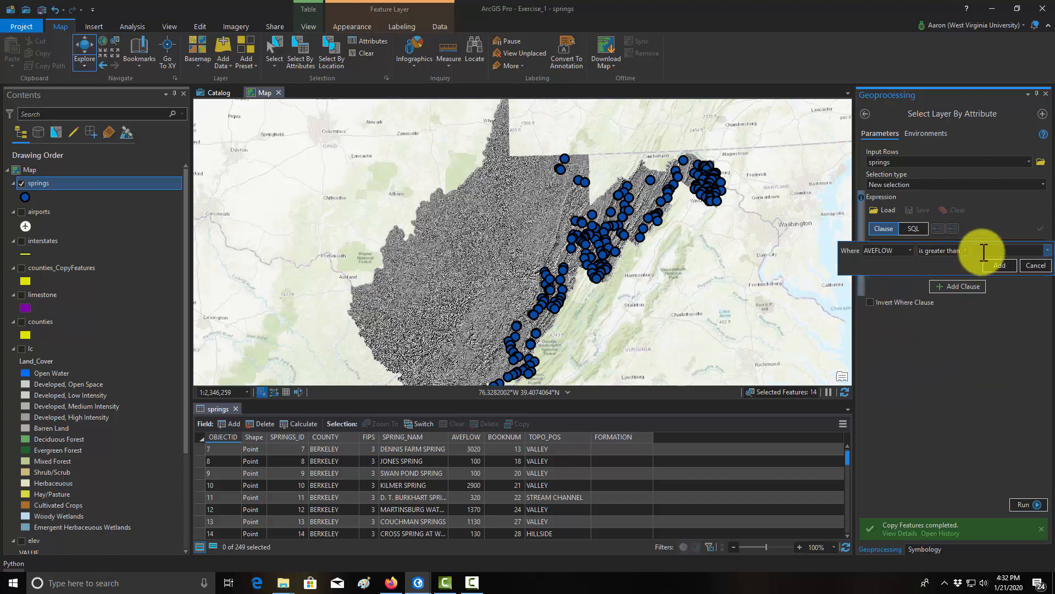
click(984, 250)
text(2000)
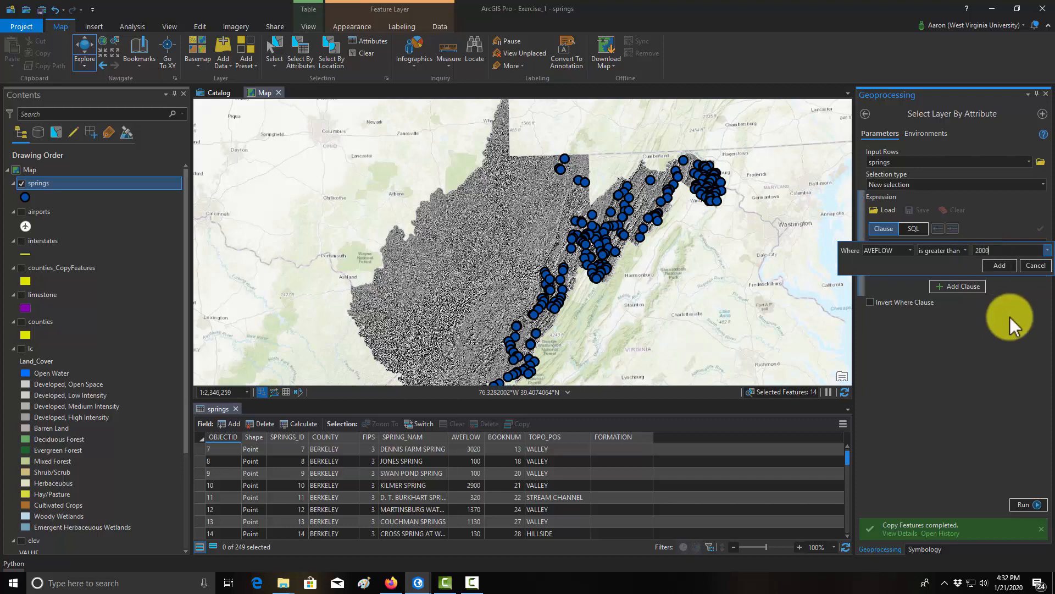
click(1002, 266)
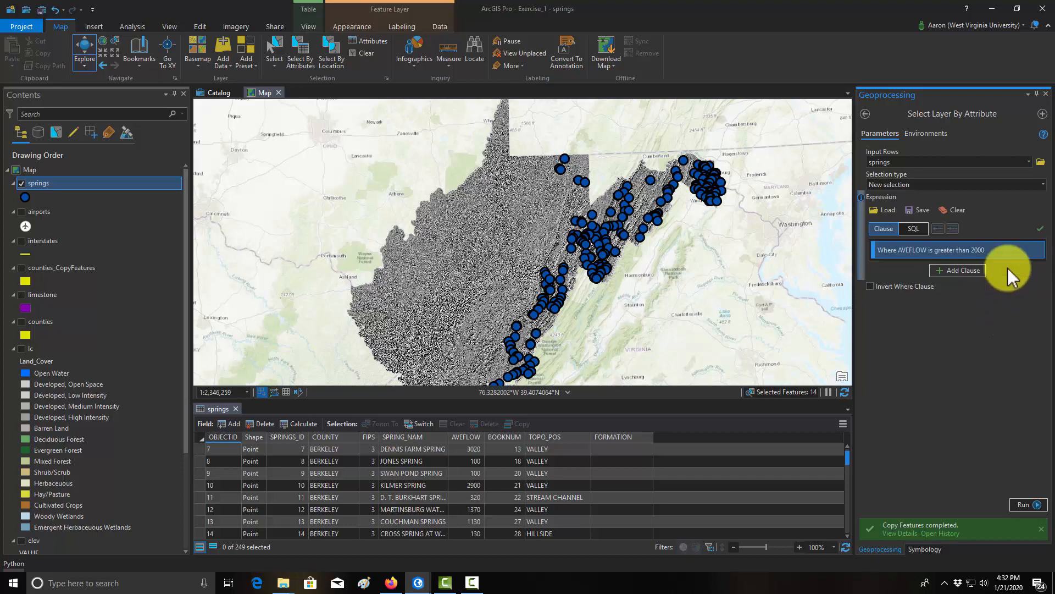
click(1024, 508)
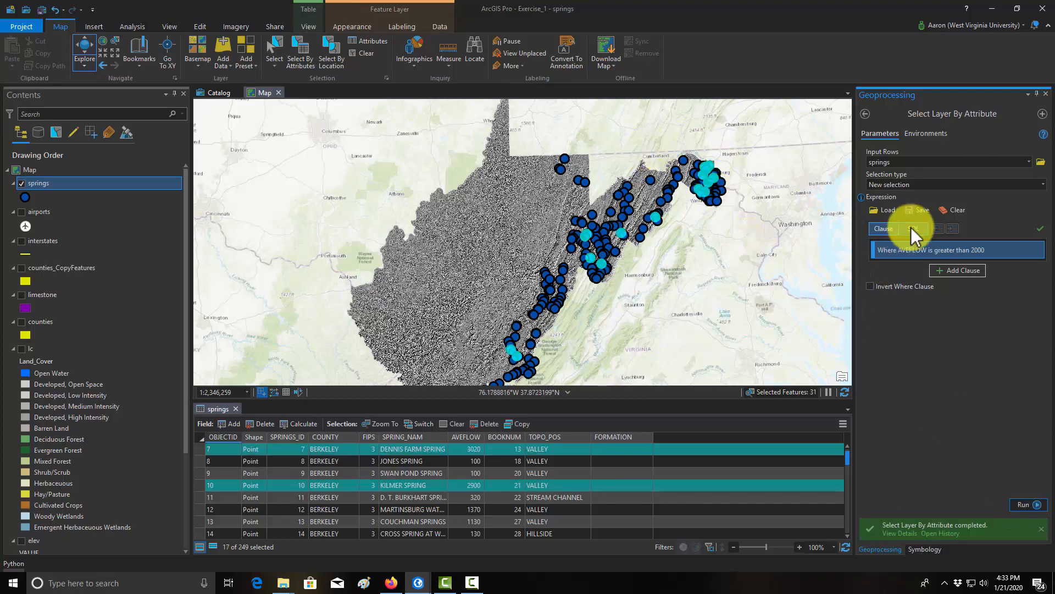
Step: Add the clause And TOPO_POS is equal to VALLEY to the springs query and rerun the selection
click(948, 270)
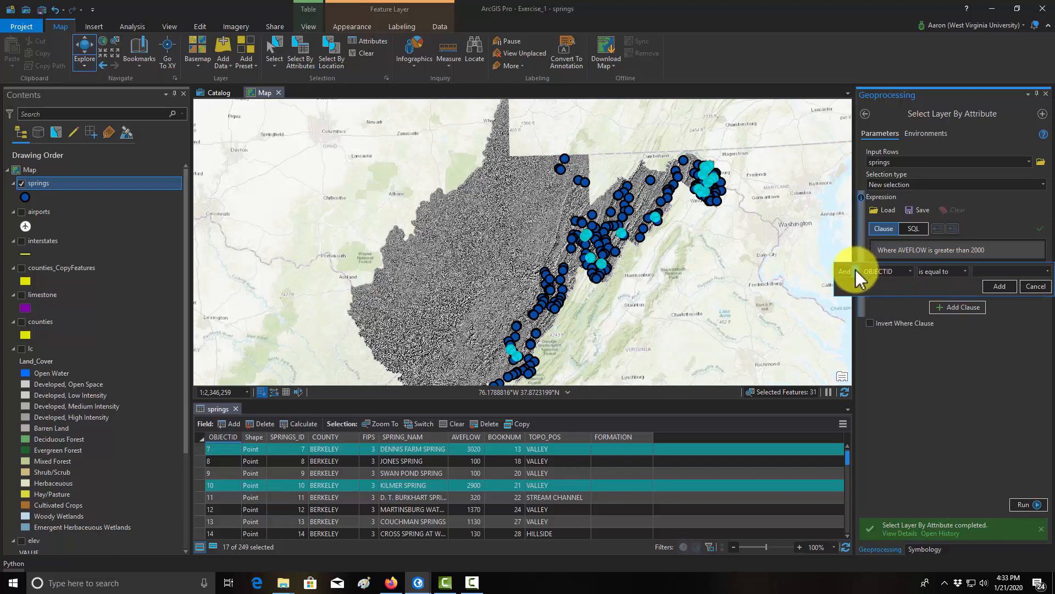
click(846, 284)
click(909, 272)
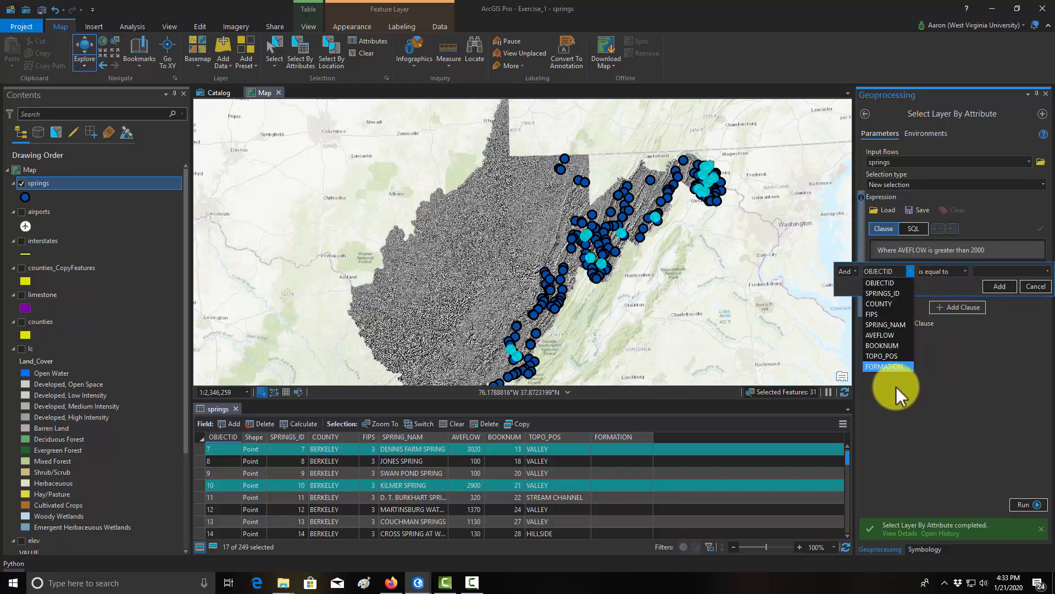
click(888, 356)
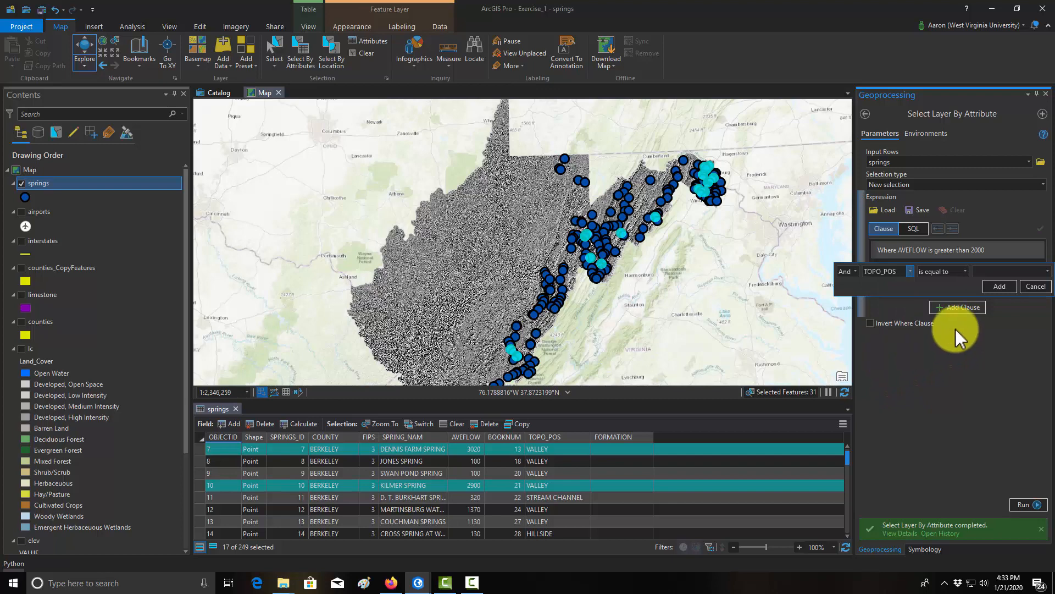
click(1048, 271)
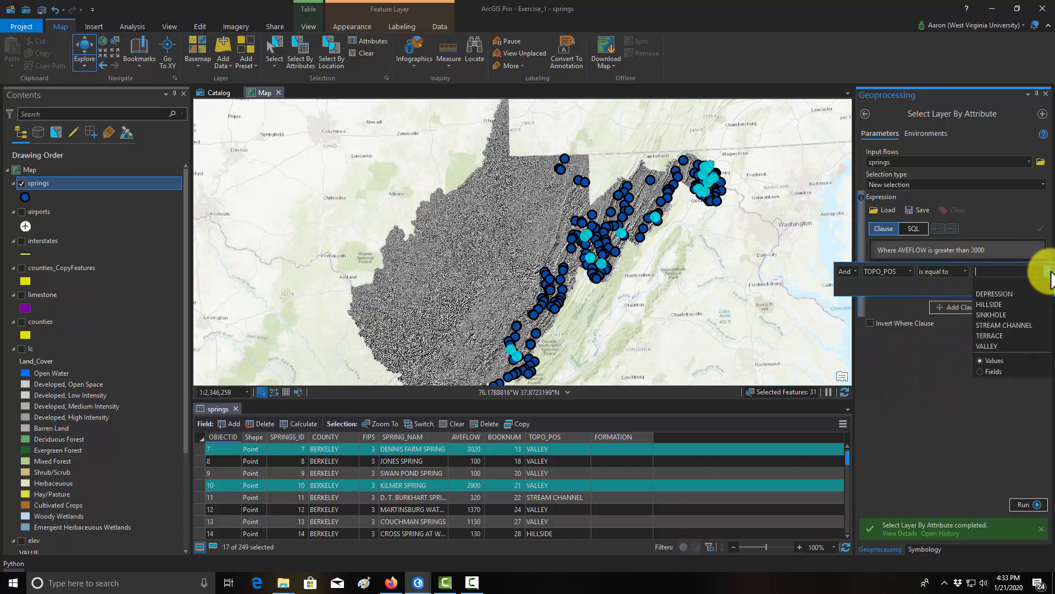
click(994, 346)
click(995, 287)
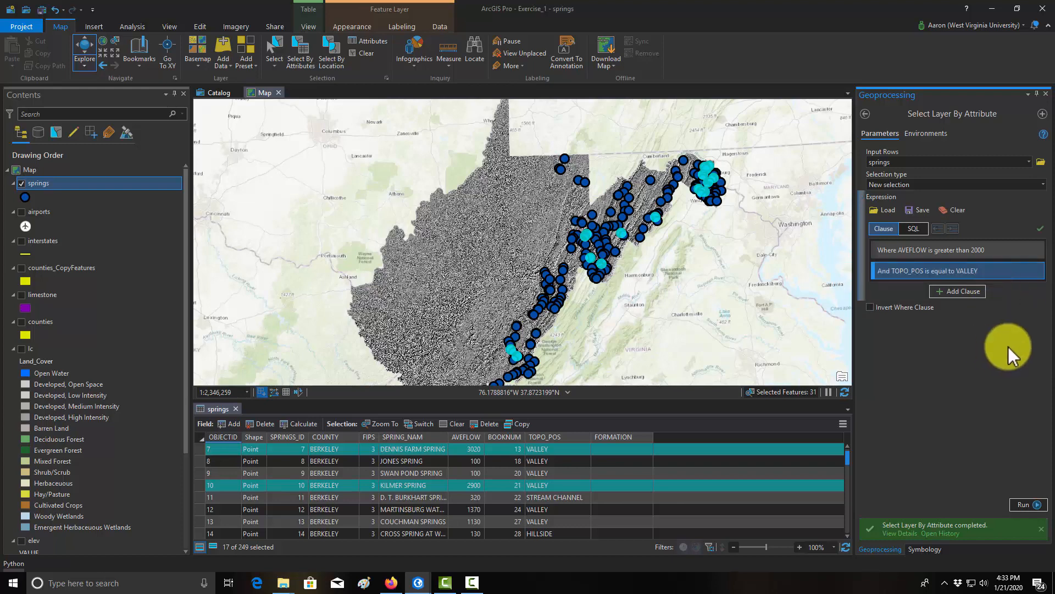
click(1022, 505)
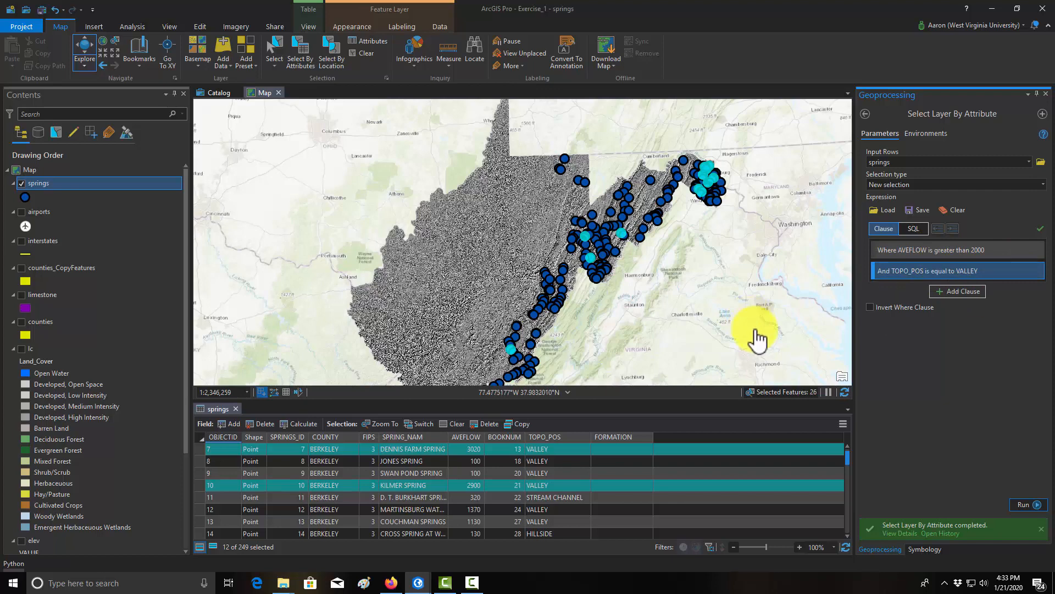
Step: Close the springs attribute table and clear the selected springs on the map
click(126, 297)
scroll(125, 298, down, 1)
scroll(124, 299, down, 4)
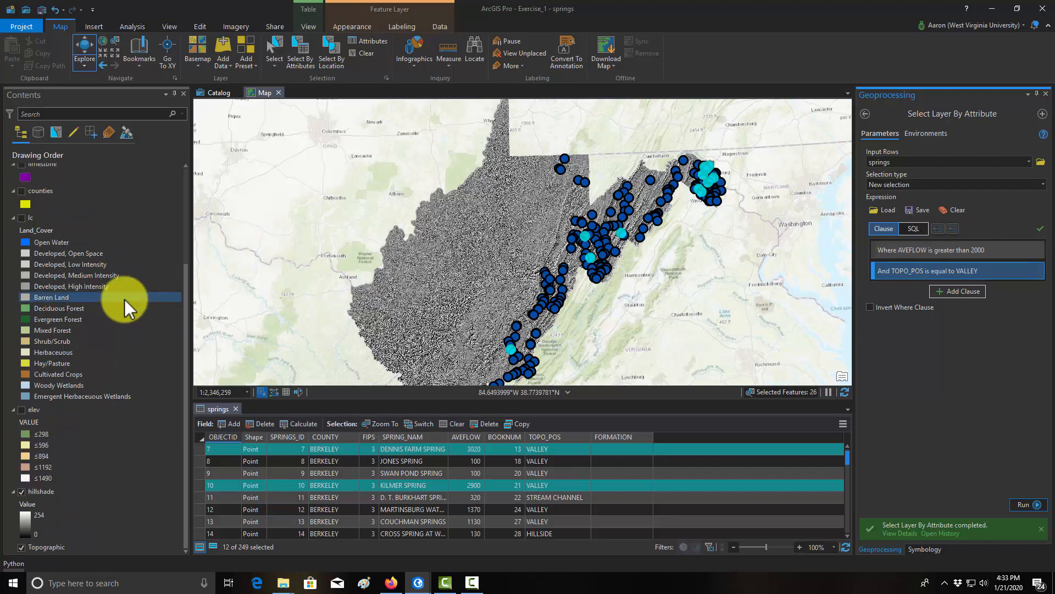
scroll(123, 299, up, 5)
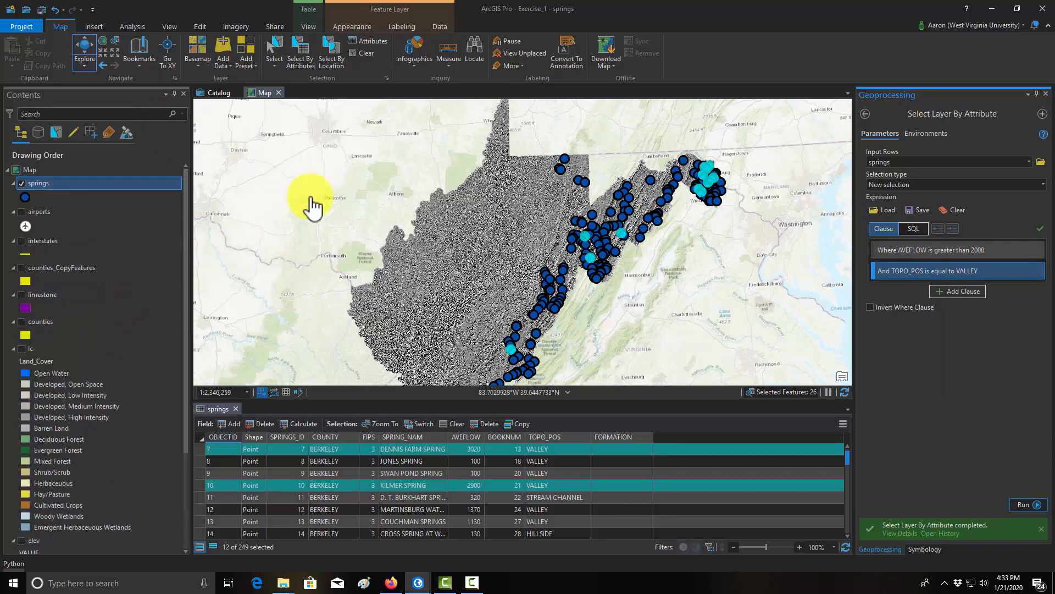
click(236, 409)
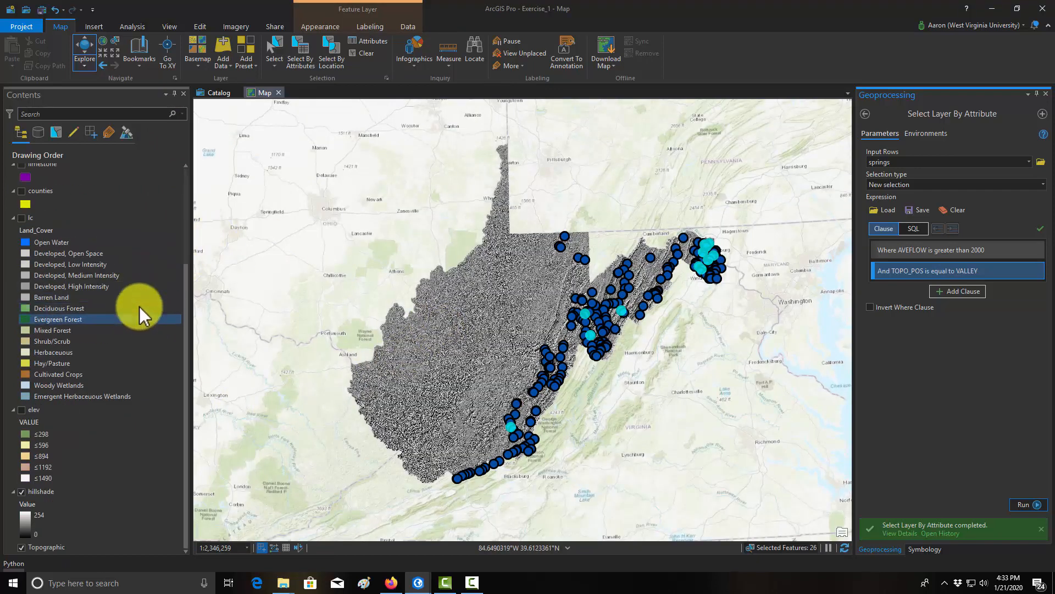
scroll(97, 296, up, 5)
scroll(98, 294, down, 5)
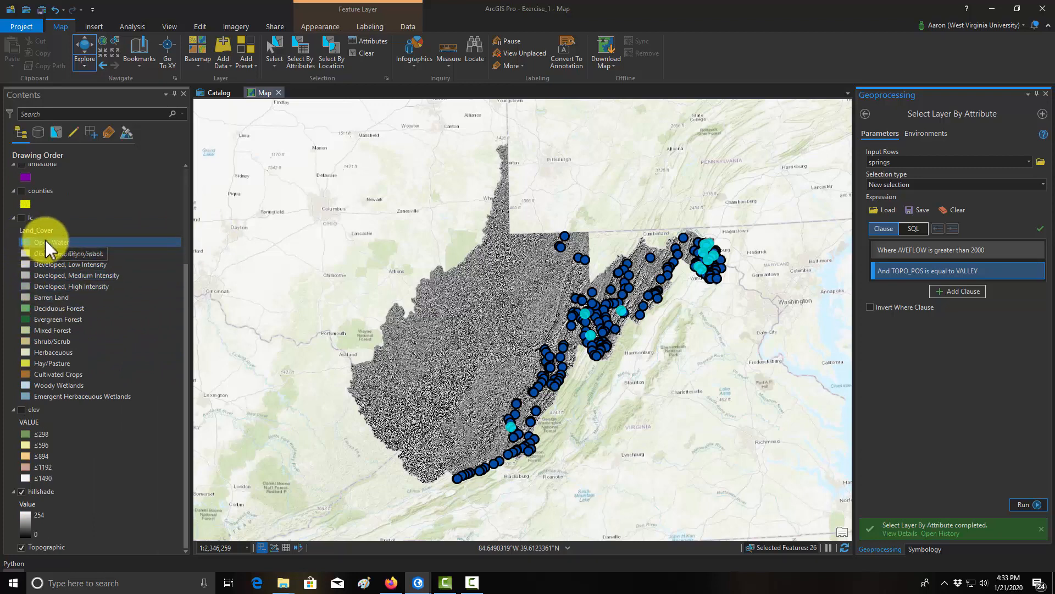
click(360, 54)
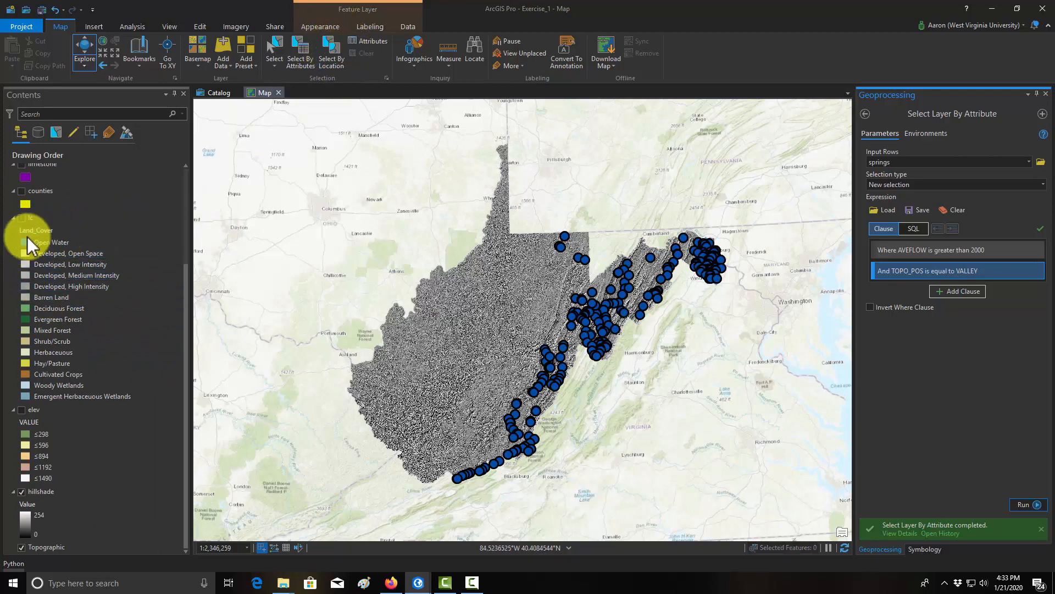
Step: Open the Export Raster settings for the elev layer, review the output options, and close them without exporting
right_click(31, 410)
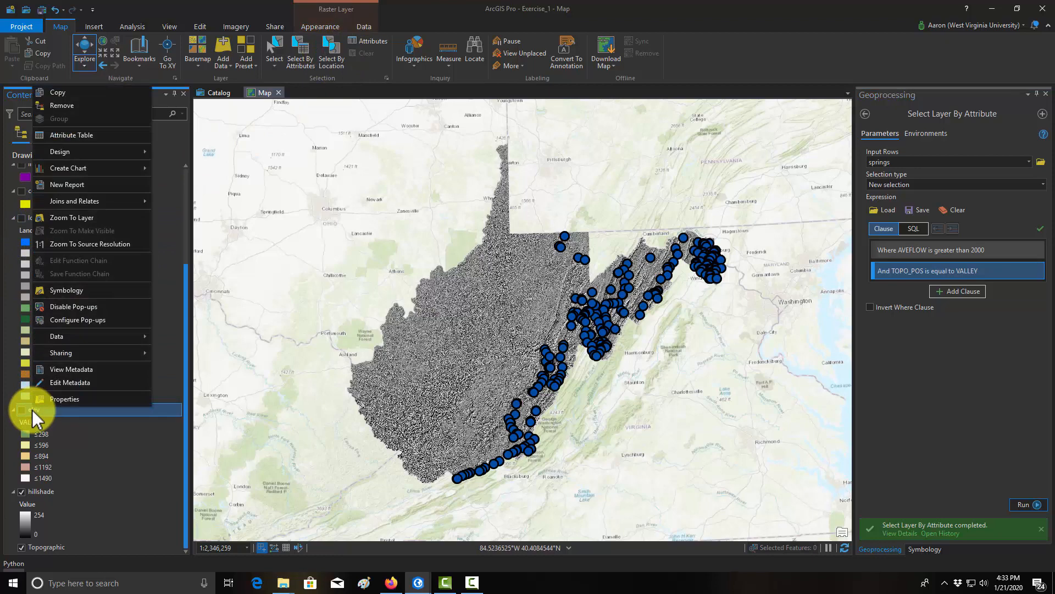
mouse_move(102, 338)
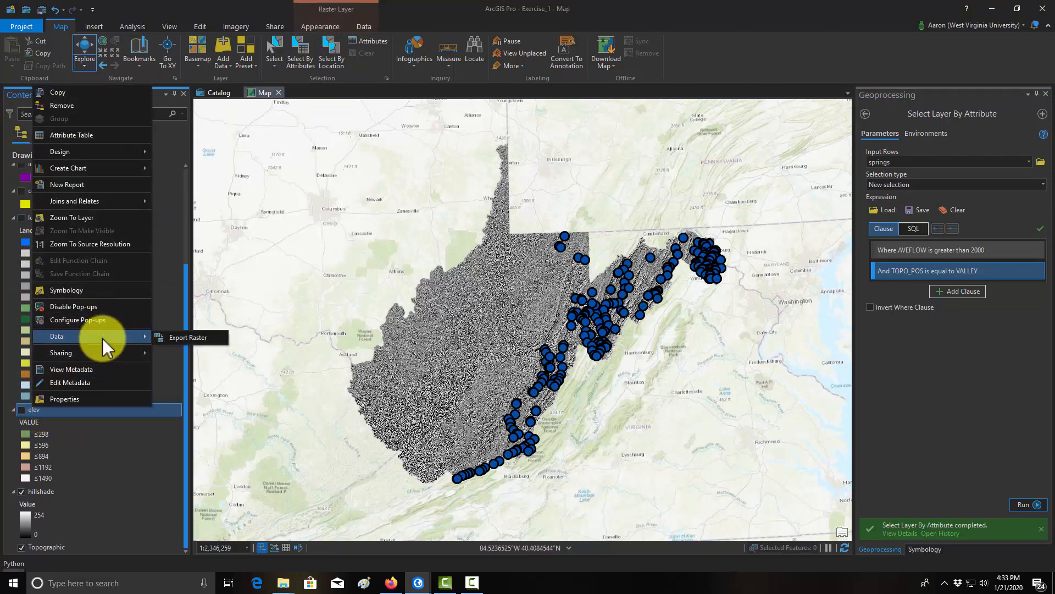
click(189, 345)
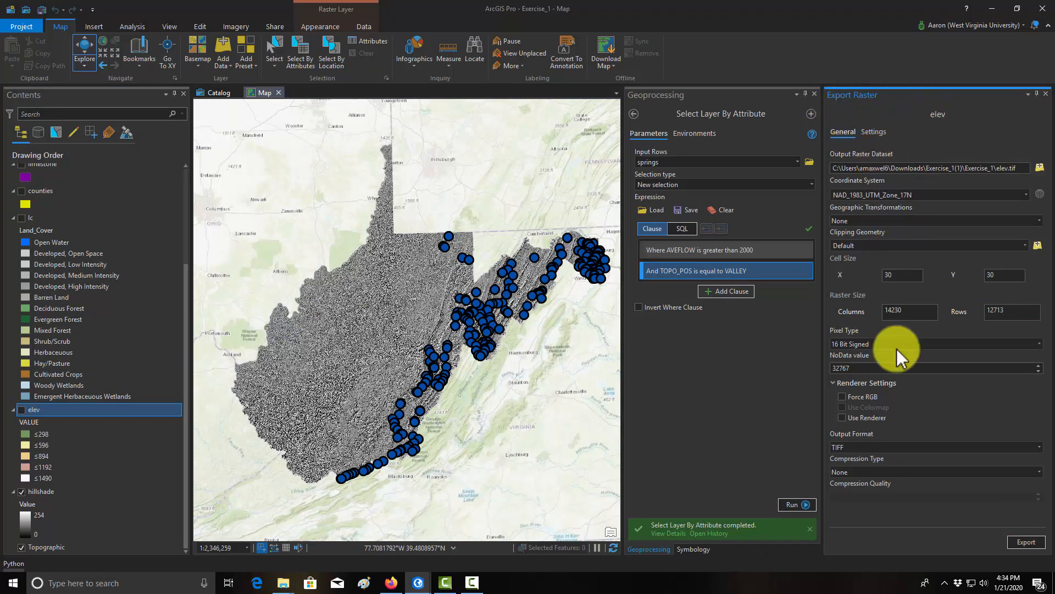
click(1045, 94)
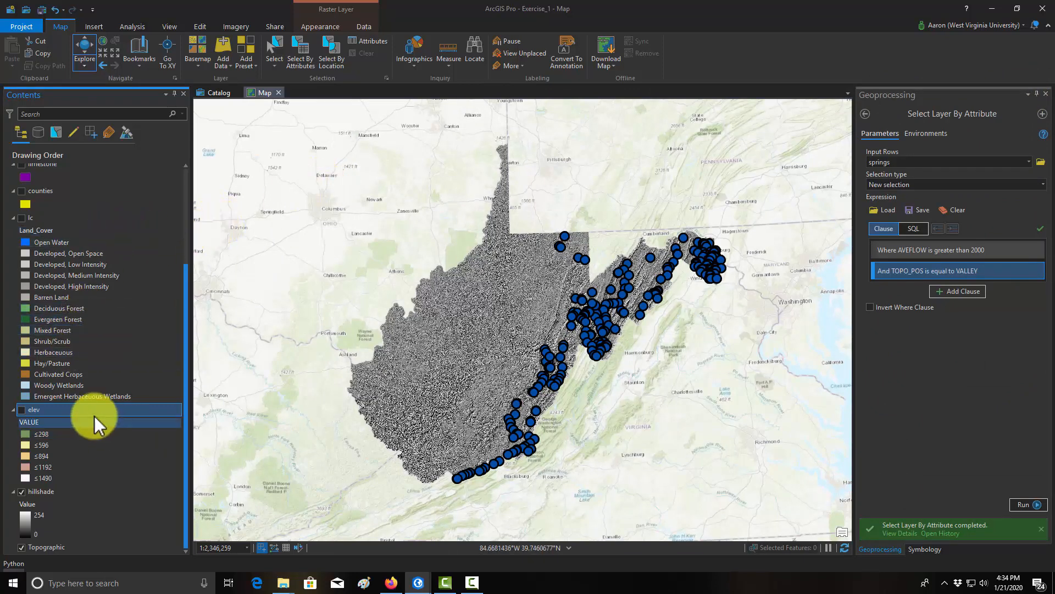
Step: Open the elev layer's properties and review its data source details, widening the dialog to read the full database path
right_click(34, 409)
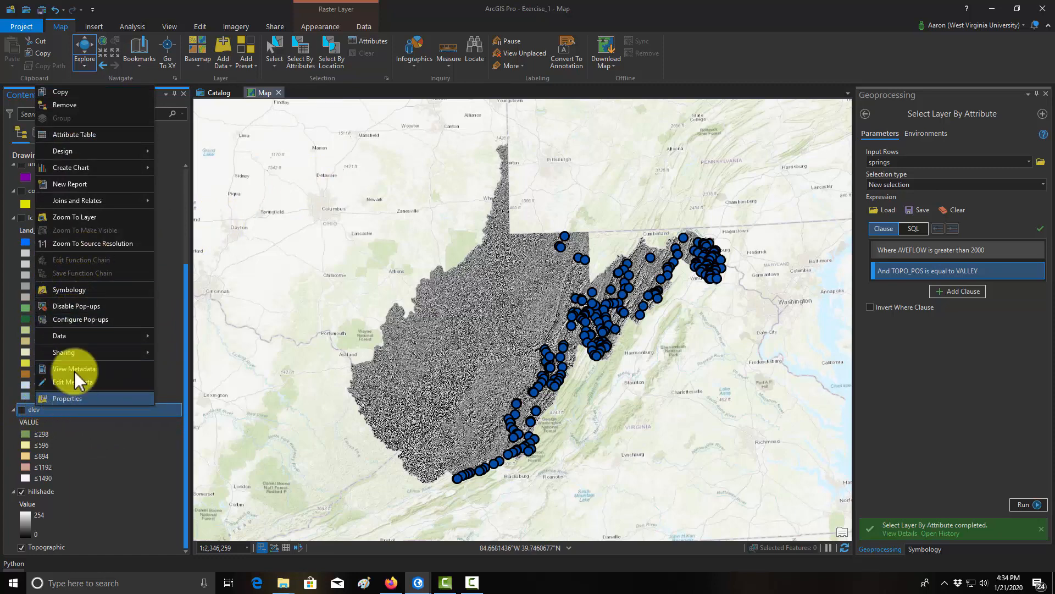
click(63, 398)
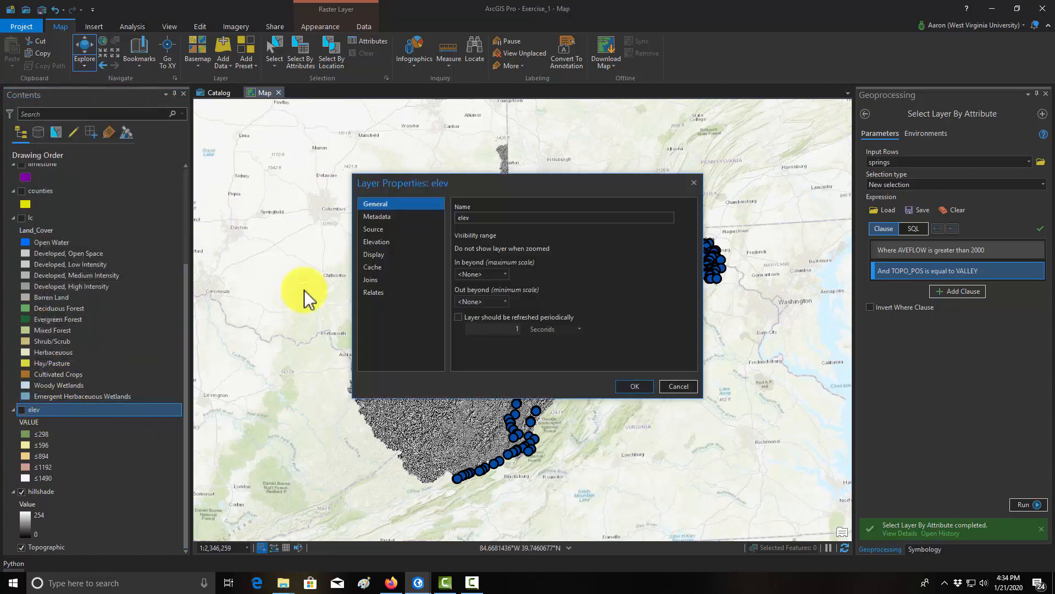
click(376, 230)
click(524, 253)
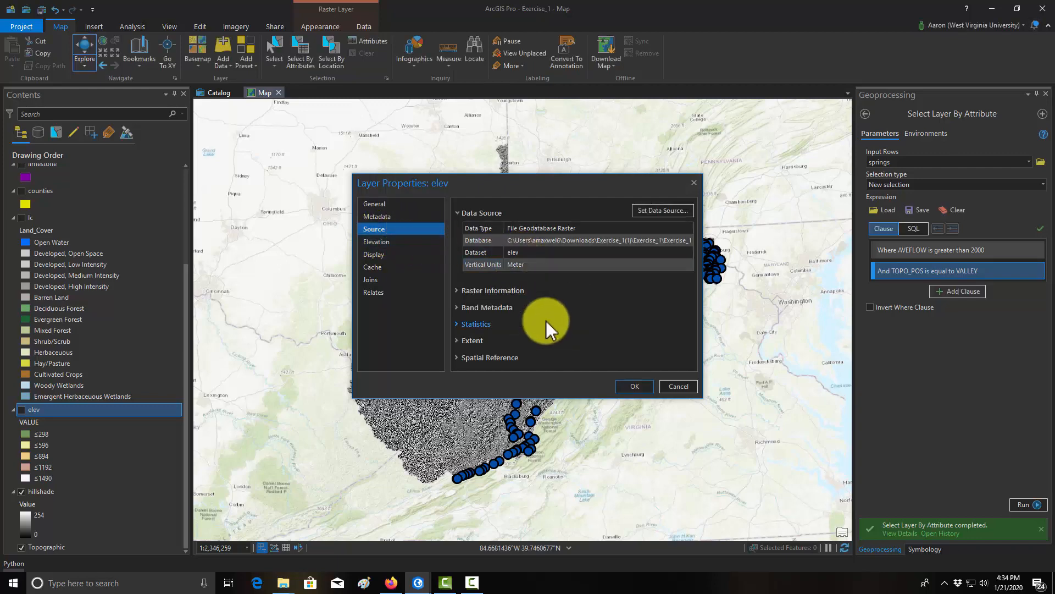
click(515, 229)
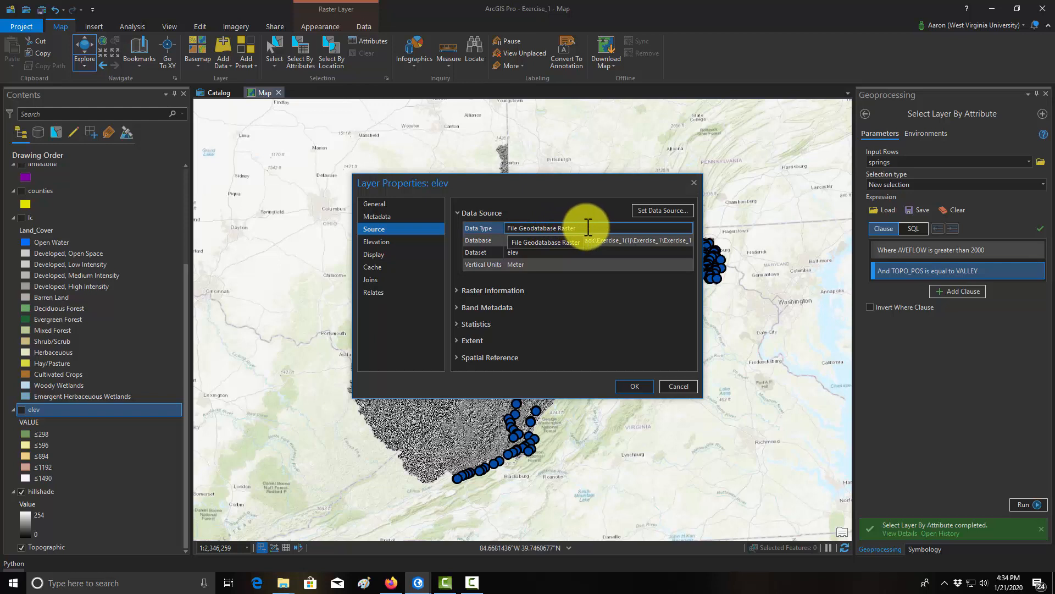
drag(704, 308, 768, 280)
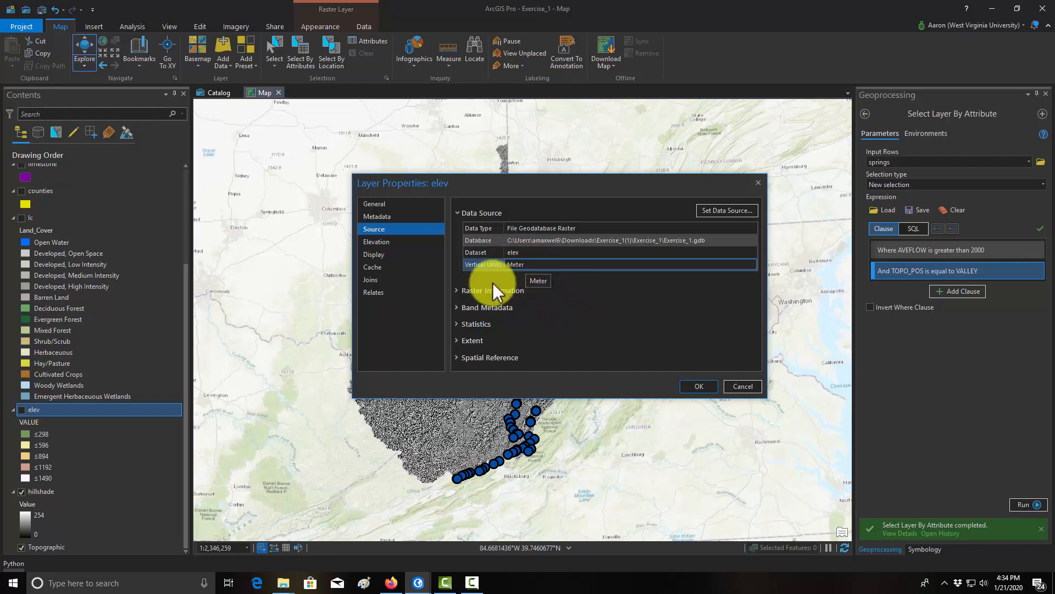
Step: Examine the elev raster information, including band count, cell size, uncompressed size, format, pixel type, pixel depth and compression
click(457, 291)
scroll(596, 292, down, 2)
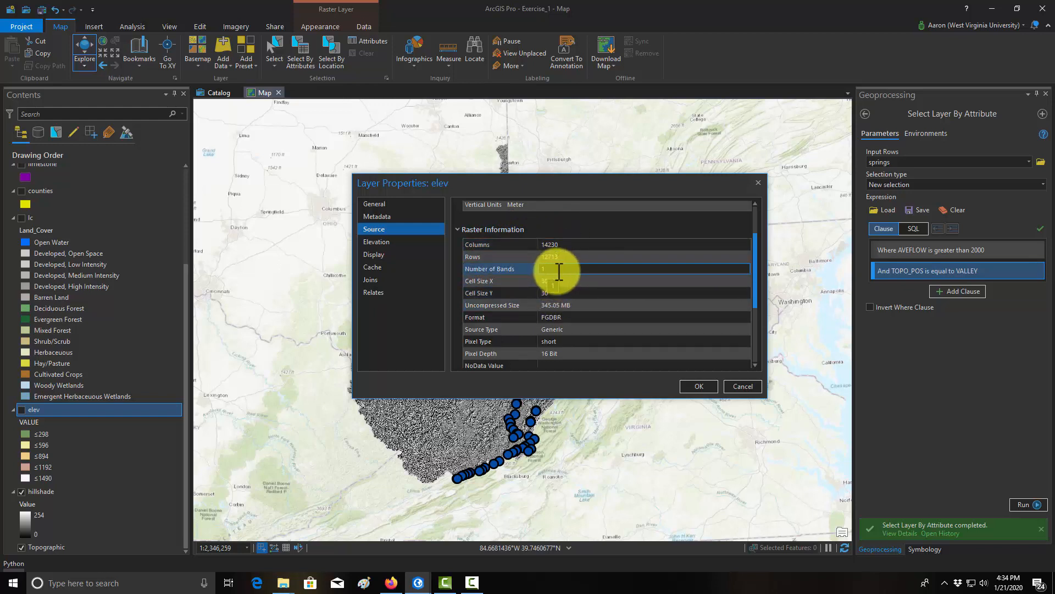
scroll(572, 288, down, 1)
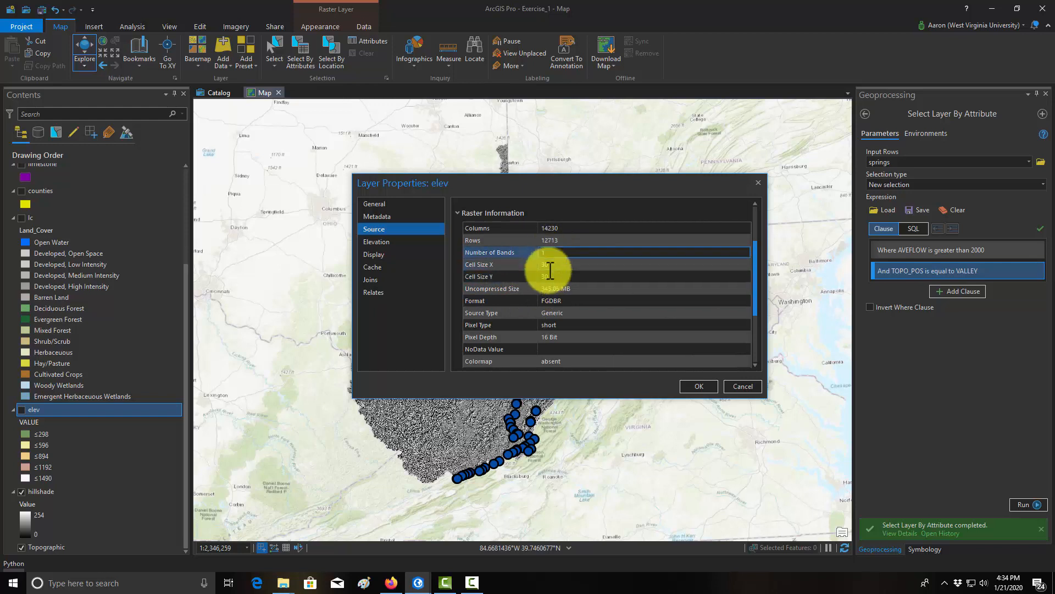
click(591, 287)
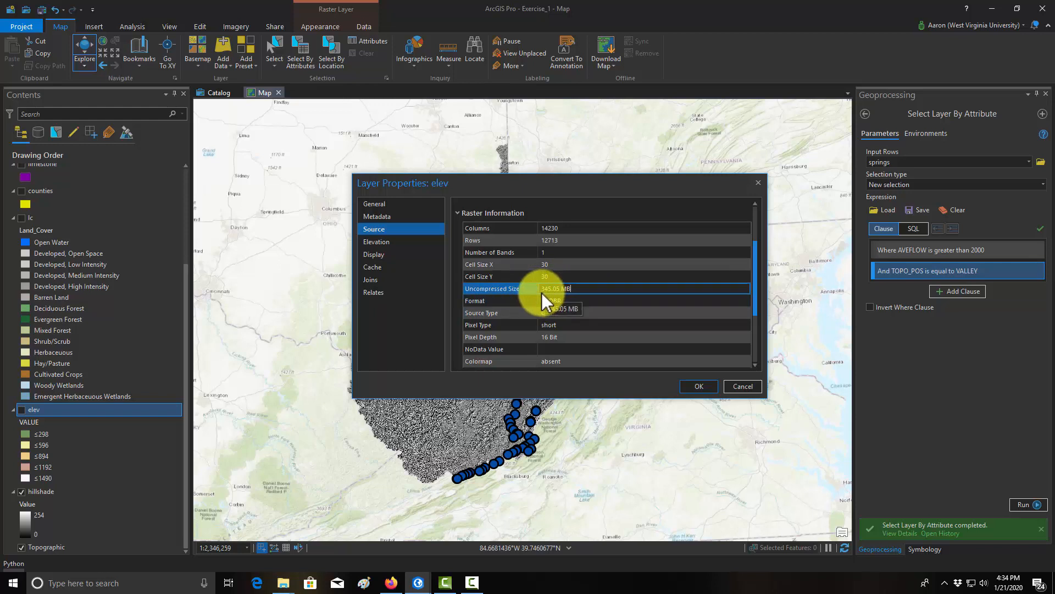
scroll(597, 287, down, 5)
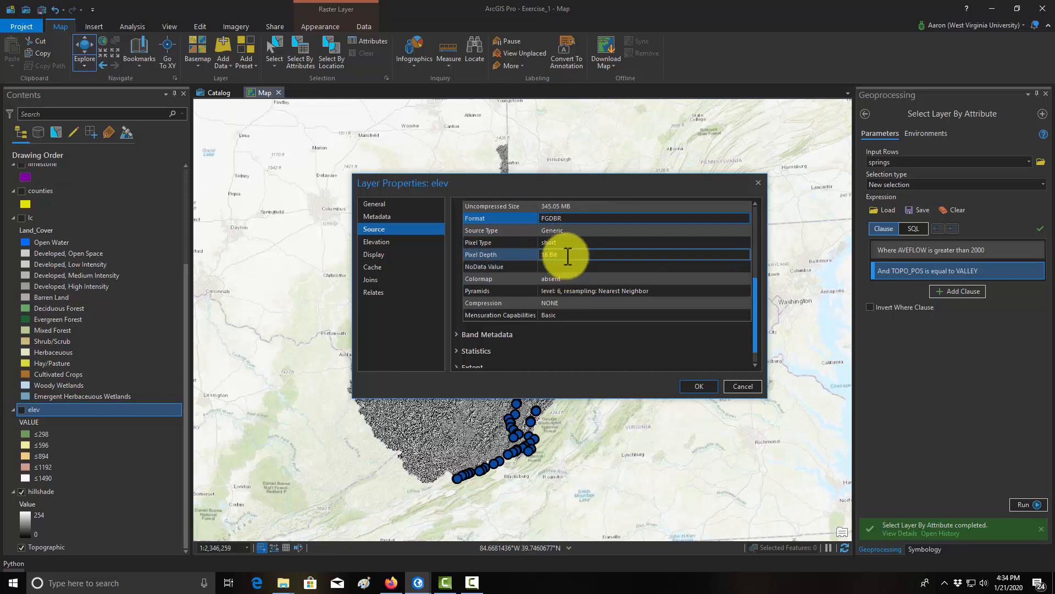
click(550, 253)
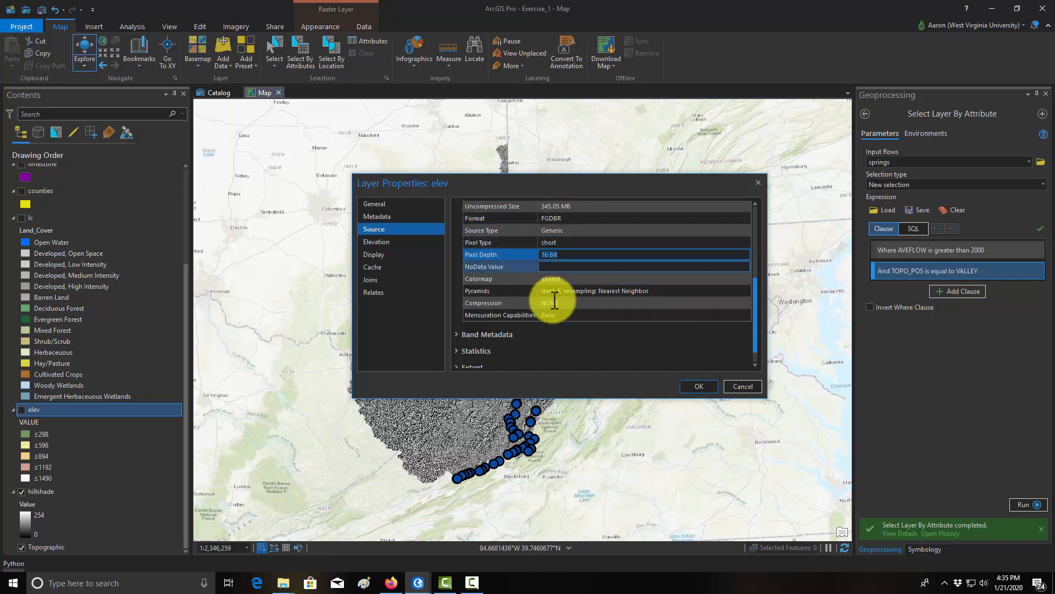
click(568, 242)
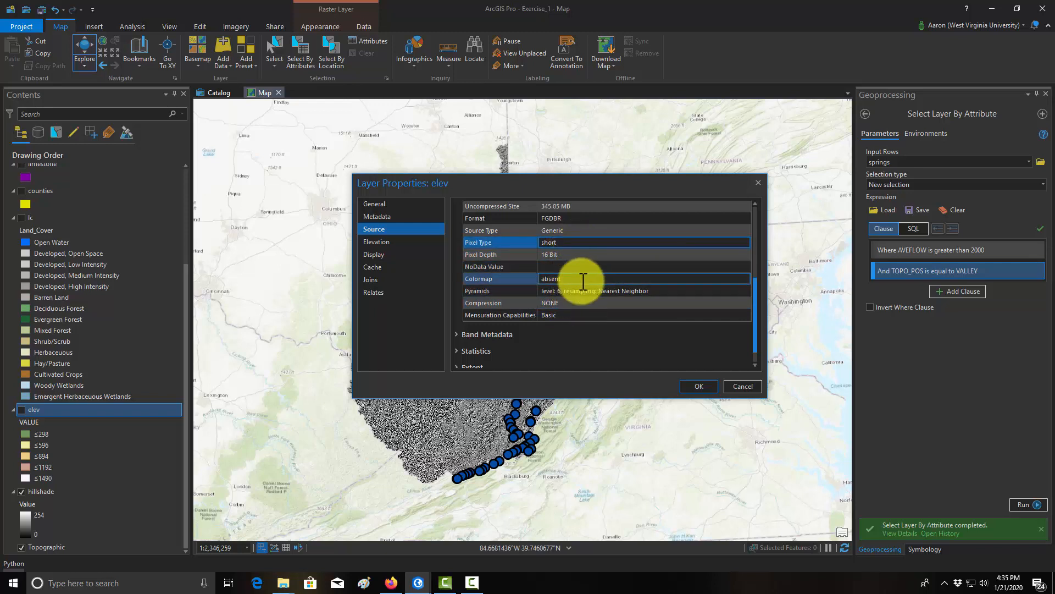
scroll(576, 286, up, 3)
scroll(588, 274, down, 2)
scroll(589, 275, down, 1)
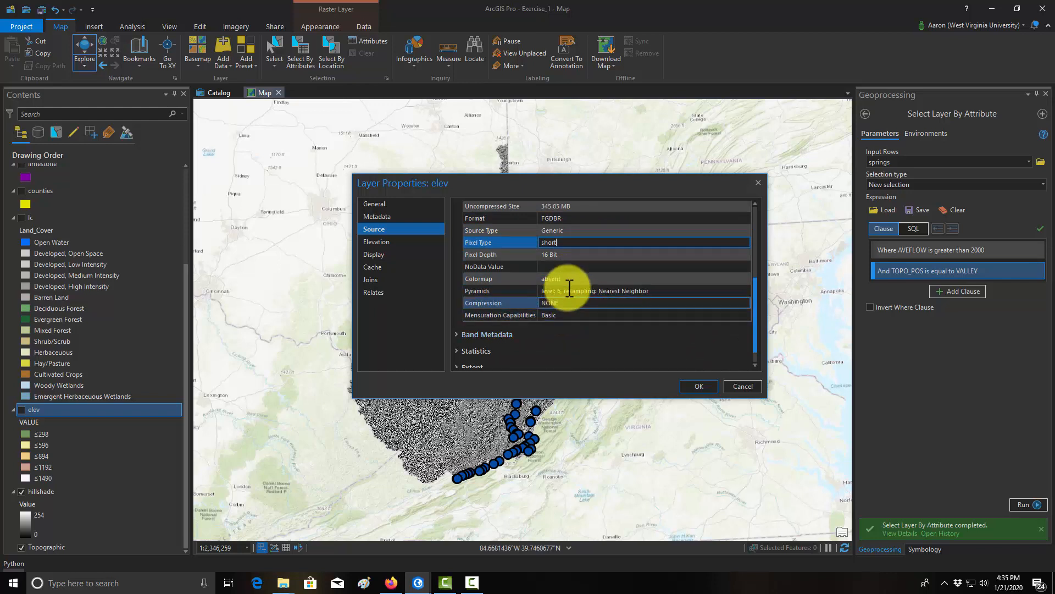
scroll(573, 285, down, 1)
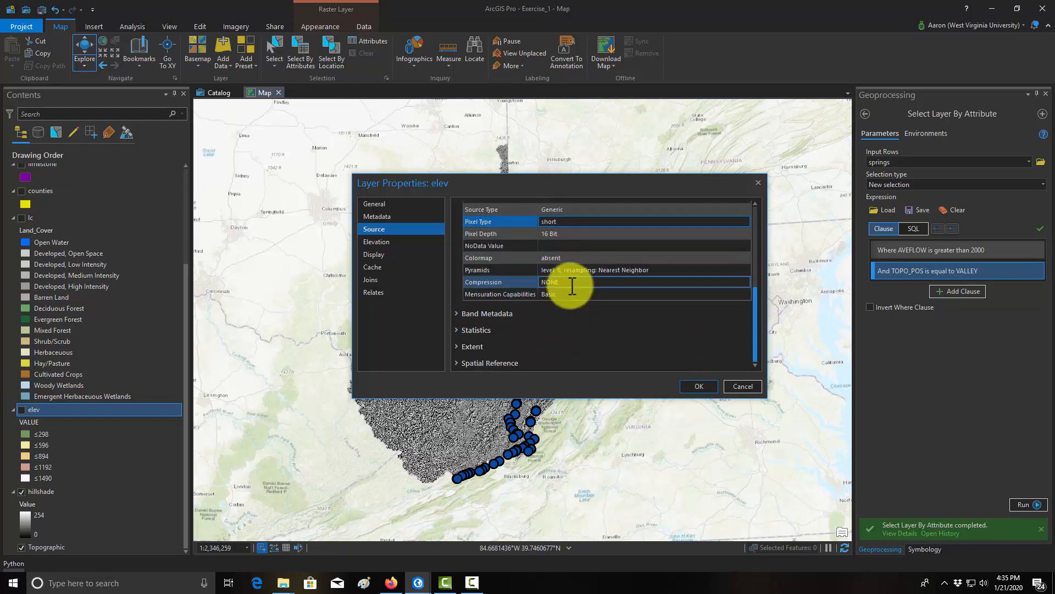
Step: Expand the elev raster's statistics and check the band's minimum and maximum values
click(461, 331)
scroll(548, 318, down, 2)
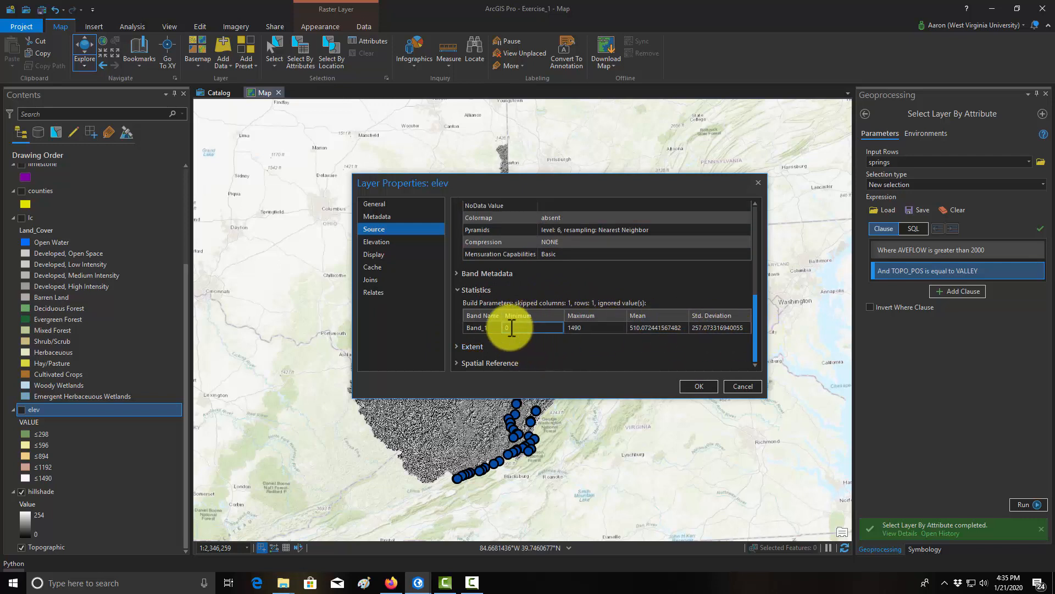
click(602, 330)
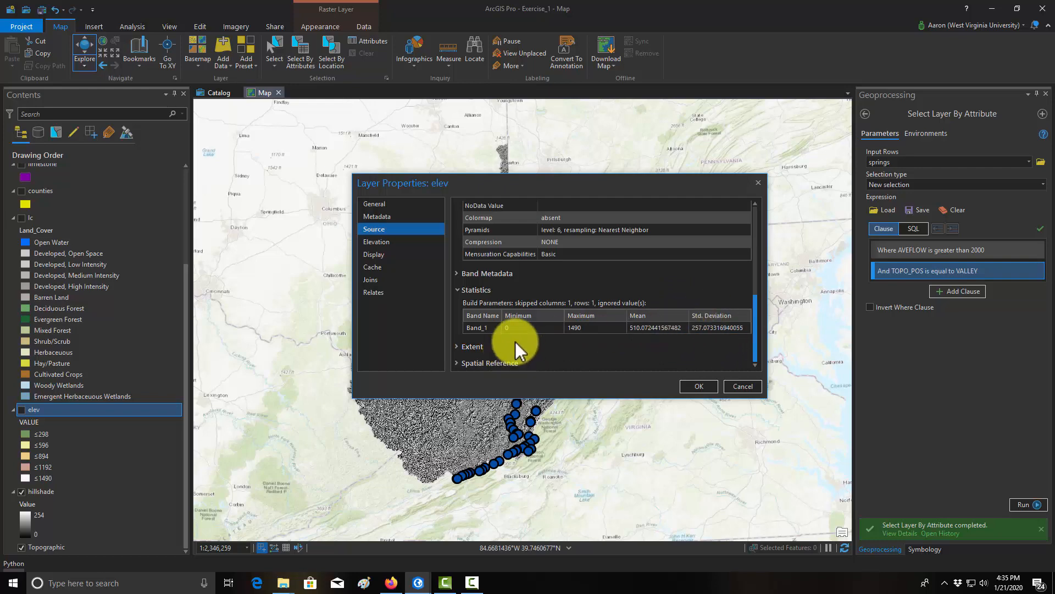
Step: Expand the elev raster's spatial reference and review its projected coordinate system, projection, WKID and linear unit
click(455, 361)
scroll(583, 295, down, 3)
scroll(527, 283, up, 3)
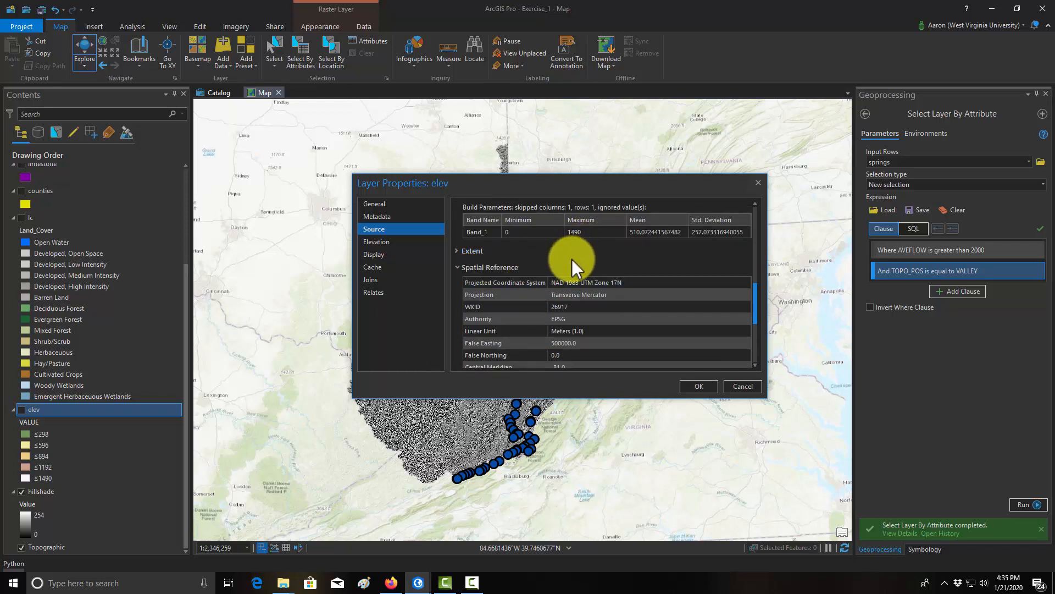
click(572, 280)
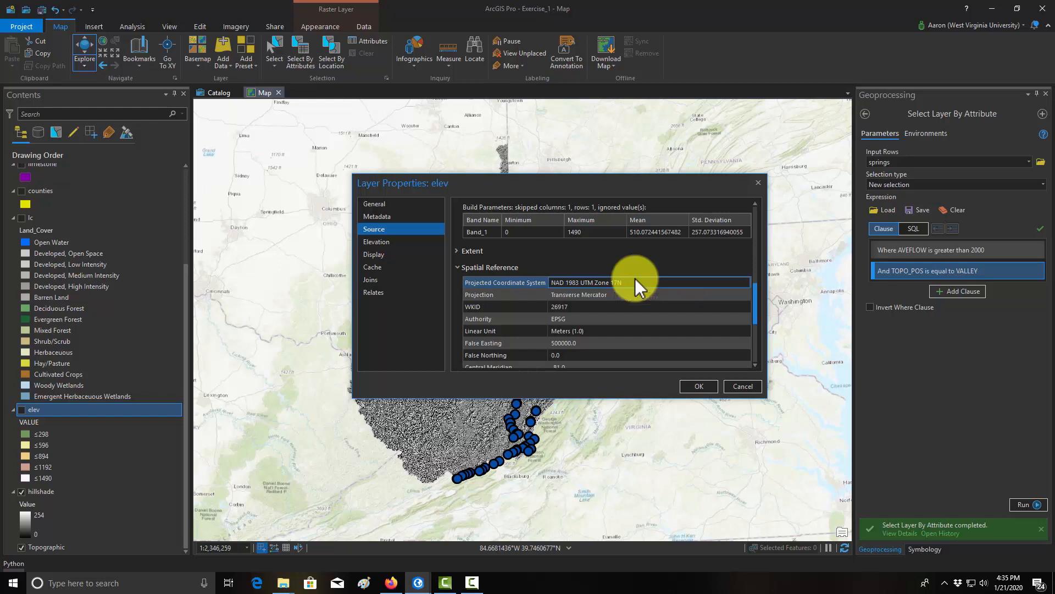
scroll(632, 281, down, 1)
click(615, 262)
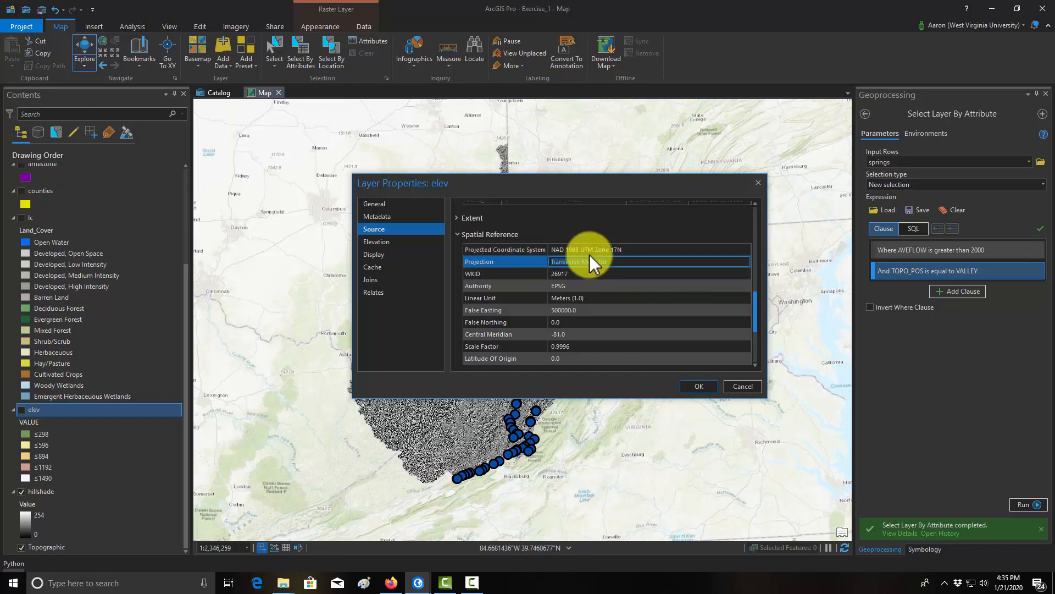
scroll(687, 282, down, 1)
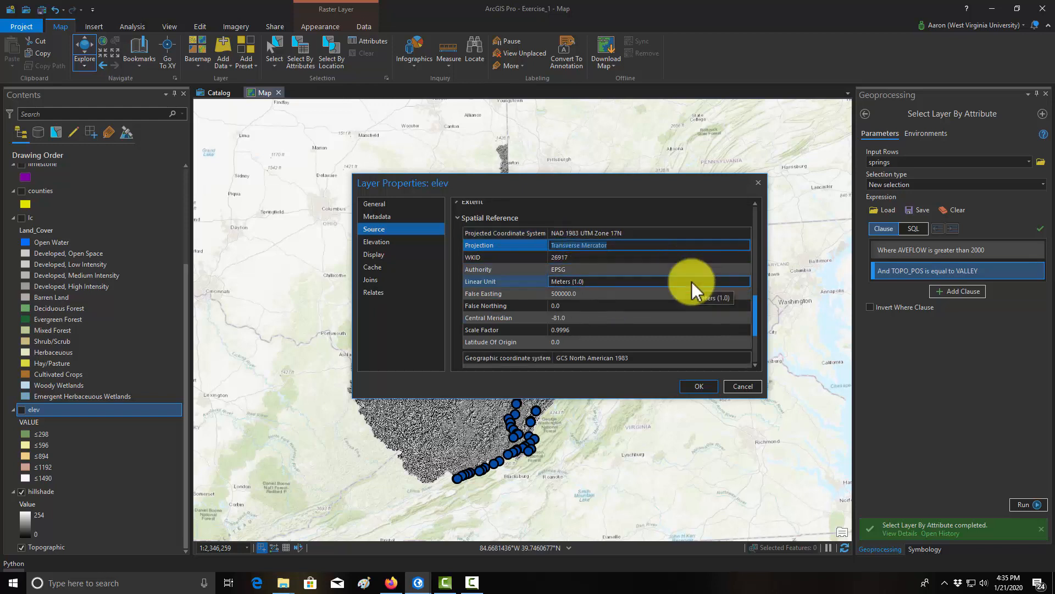
click(566, 256)
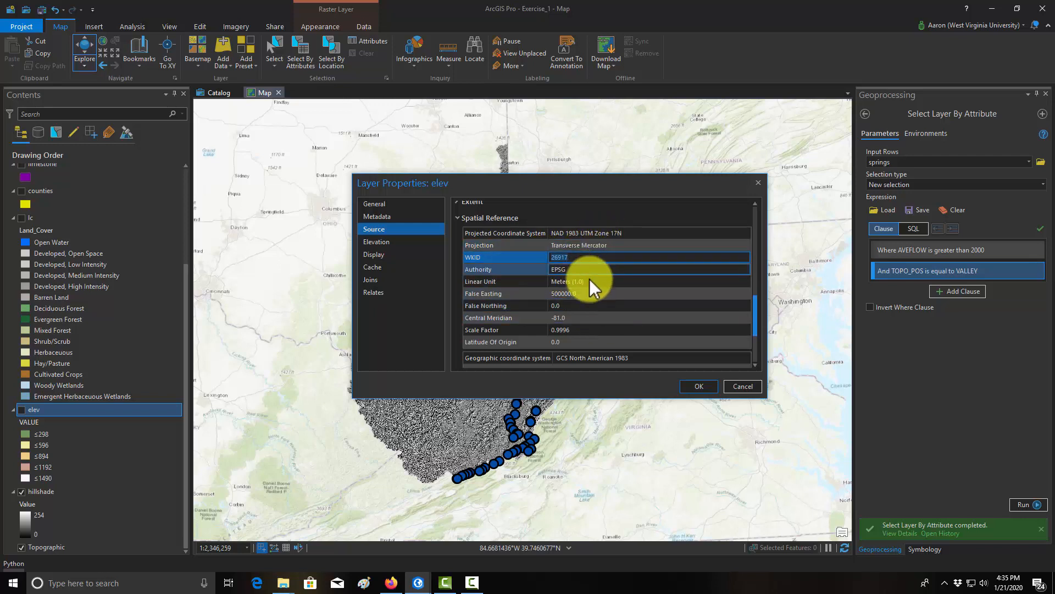
click(577, 280)
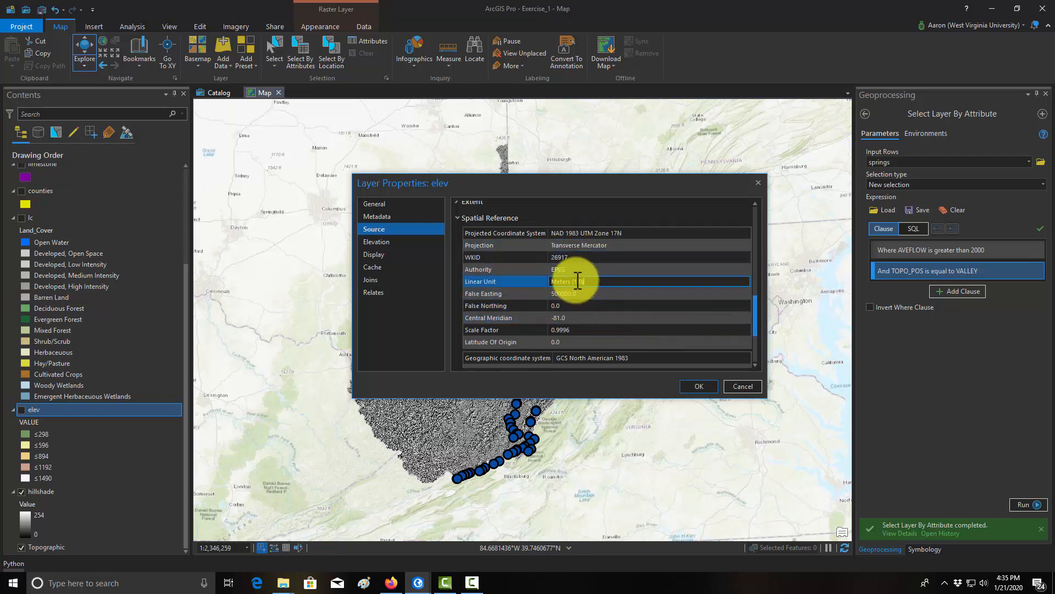
Step: Examine the projection's false easting, false northing, scale factor and central meridian in the elev spatial reference
scroll(572, 297, down, 2)
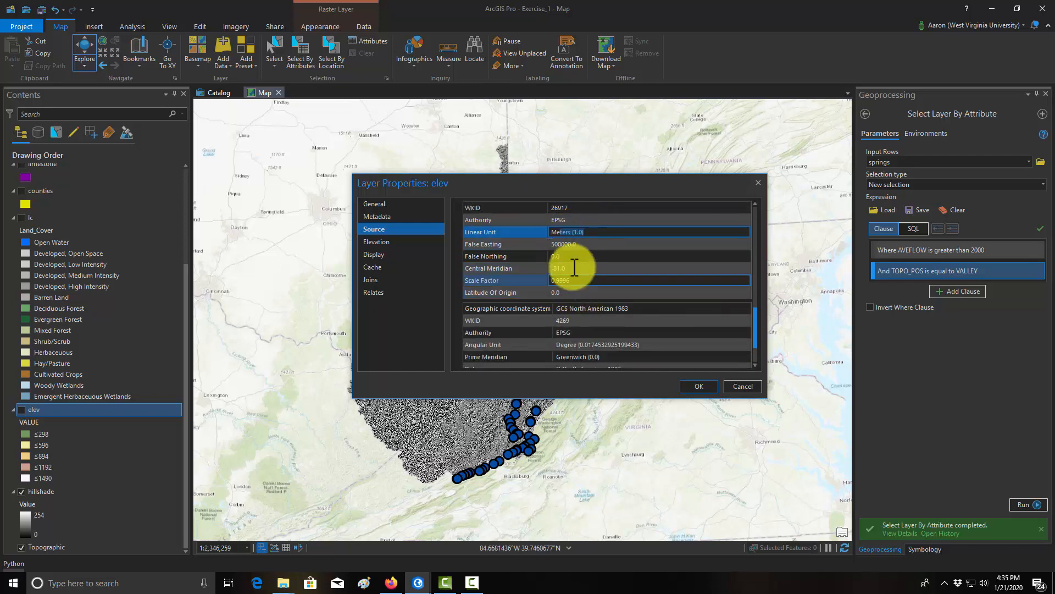
click(550, 244)
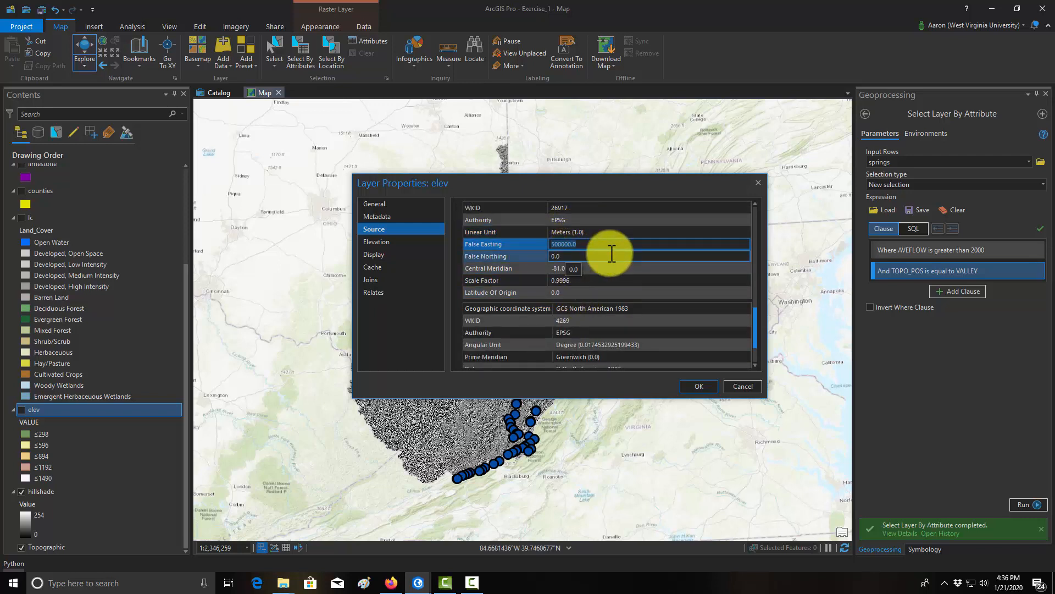
click(572, 256)
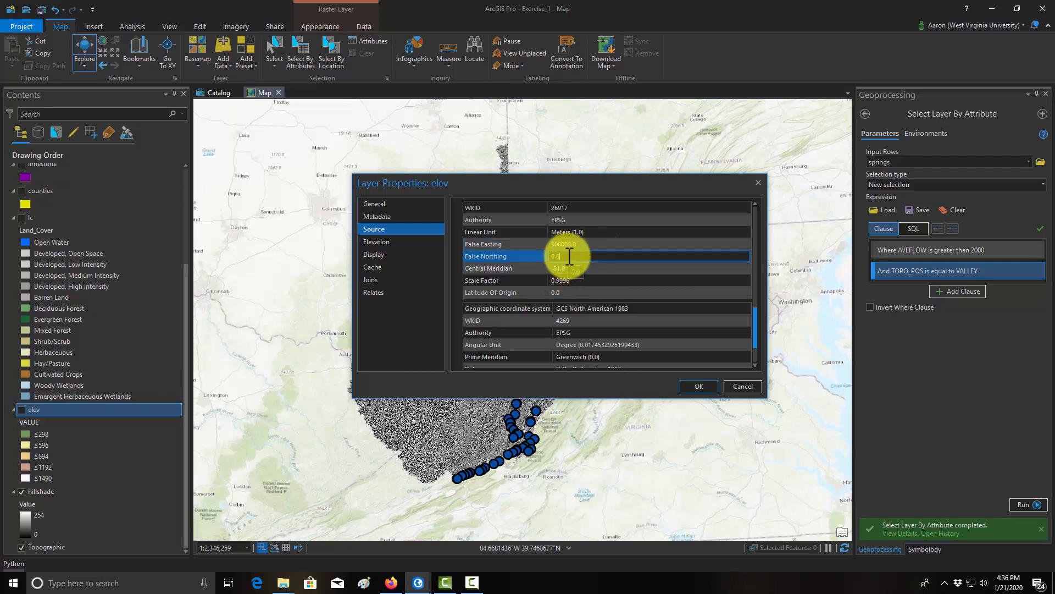
scroll(632, 275, down, 1)
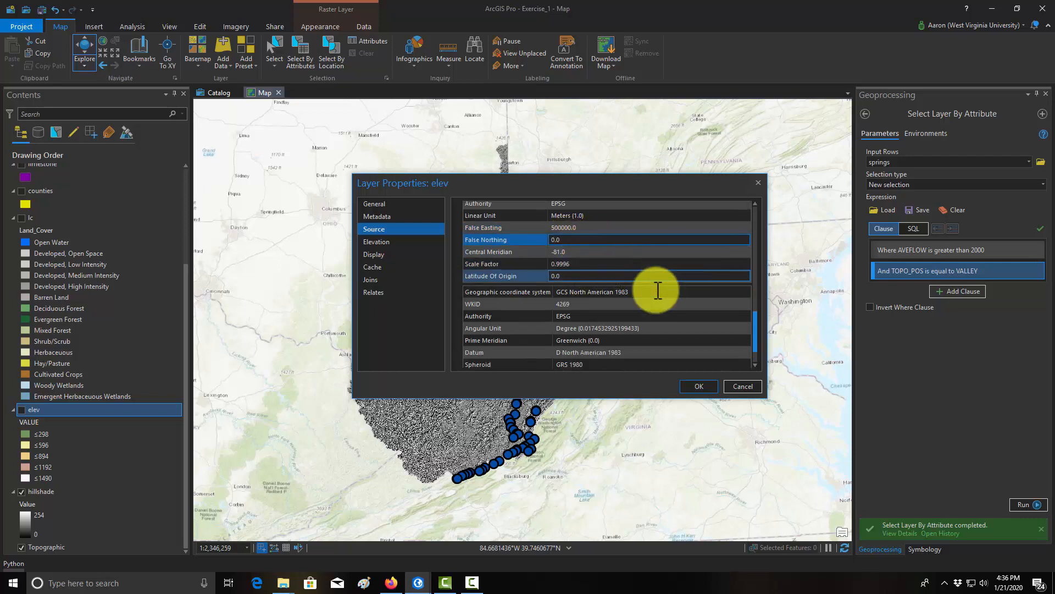
click(583, 264)
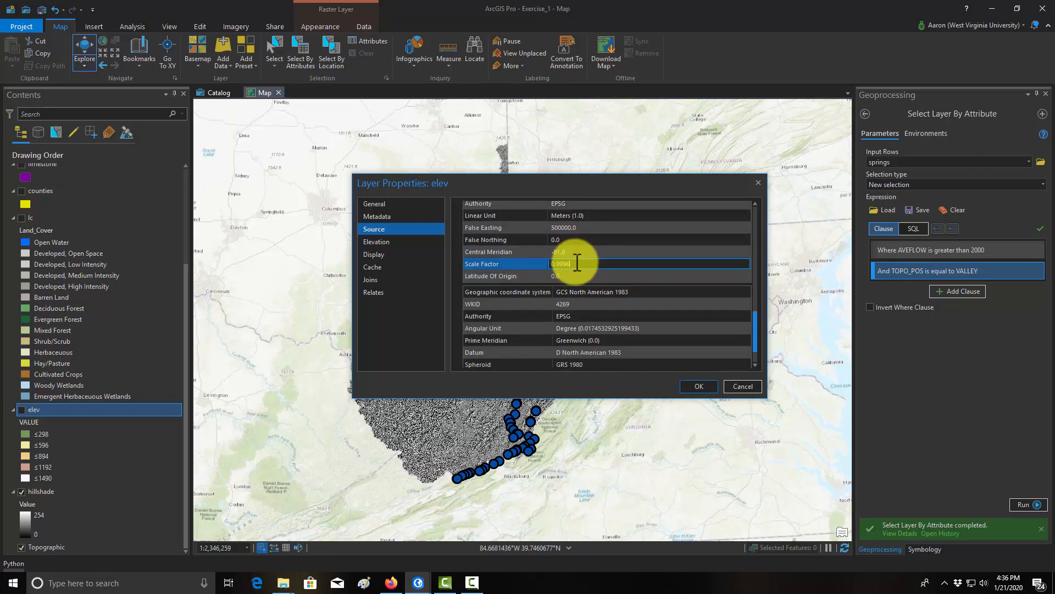
click(572, 252)
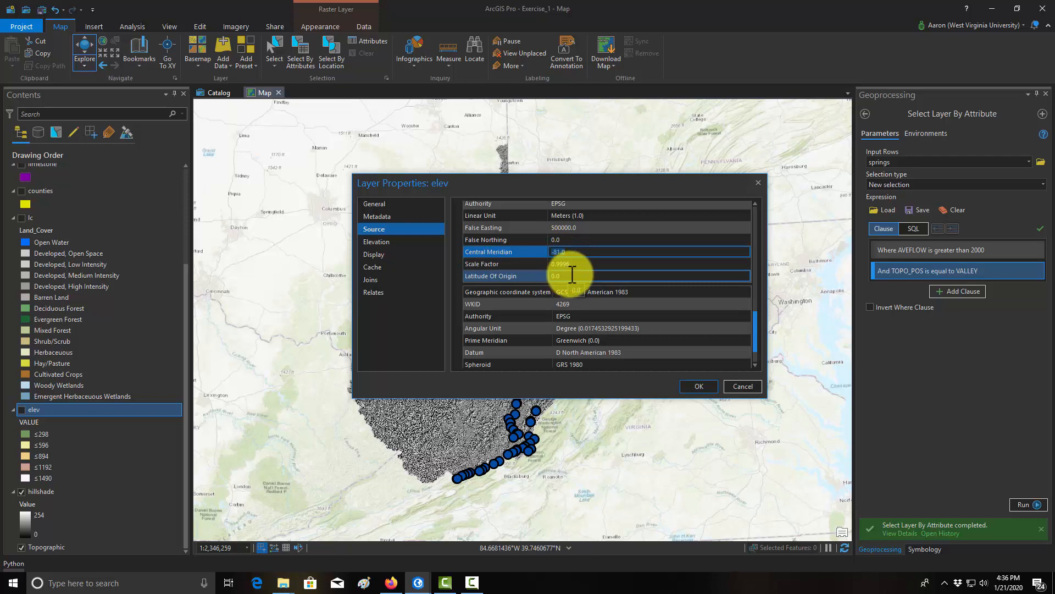
Step: Review the latitude of origin and the geographic coordinate system's datum, and close the elev layer properties
scroll(623, 243, down, 1)
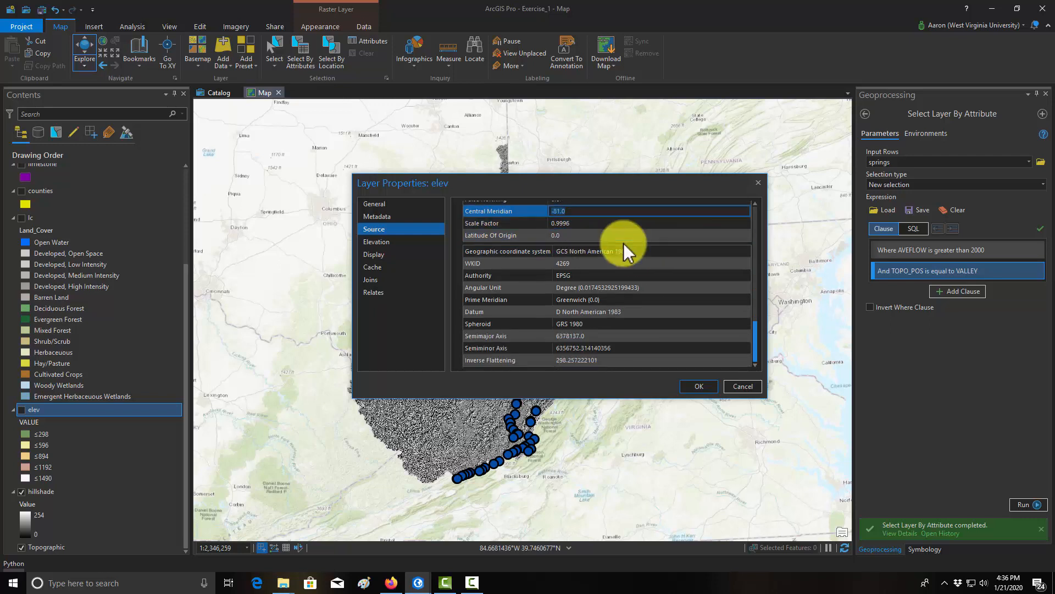
click(574, 236)
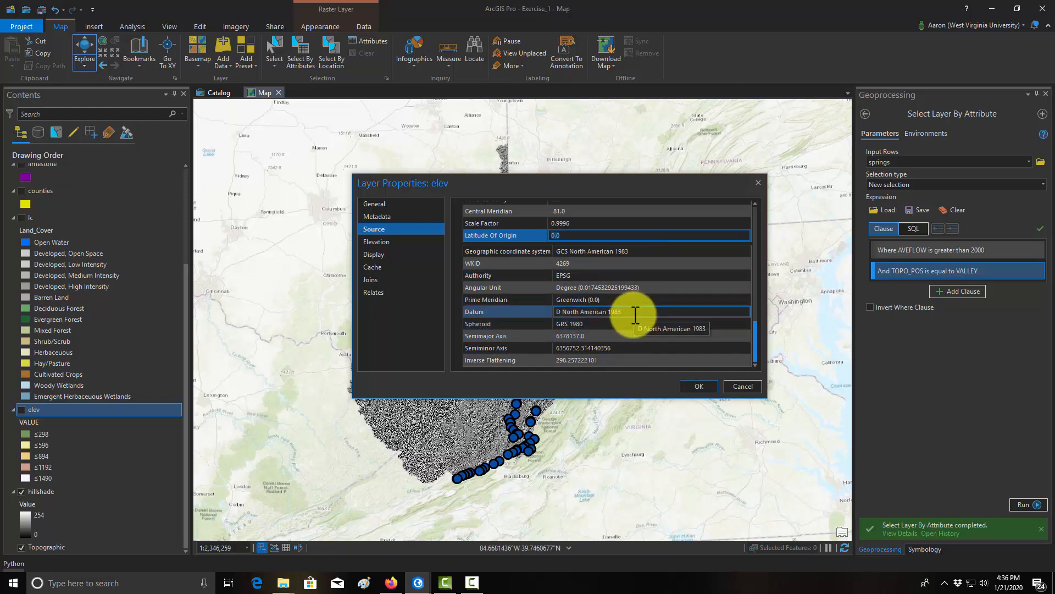
click(569, 312)
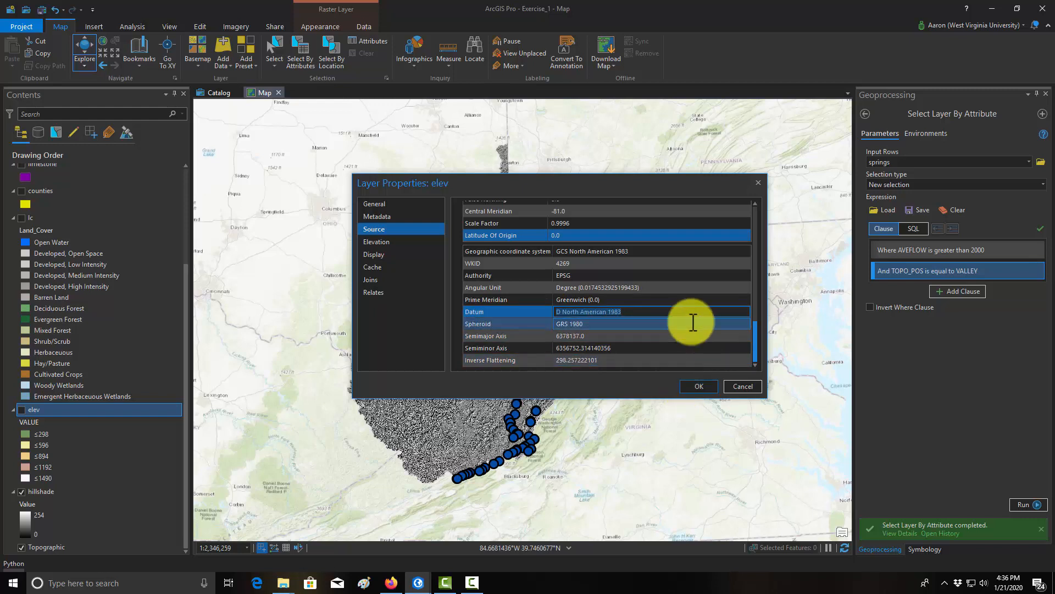
click(758, 183)
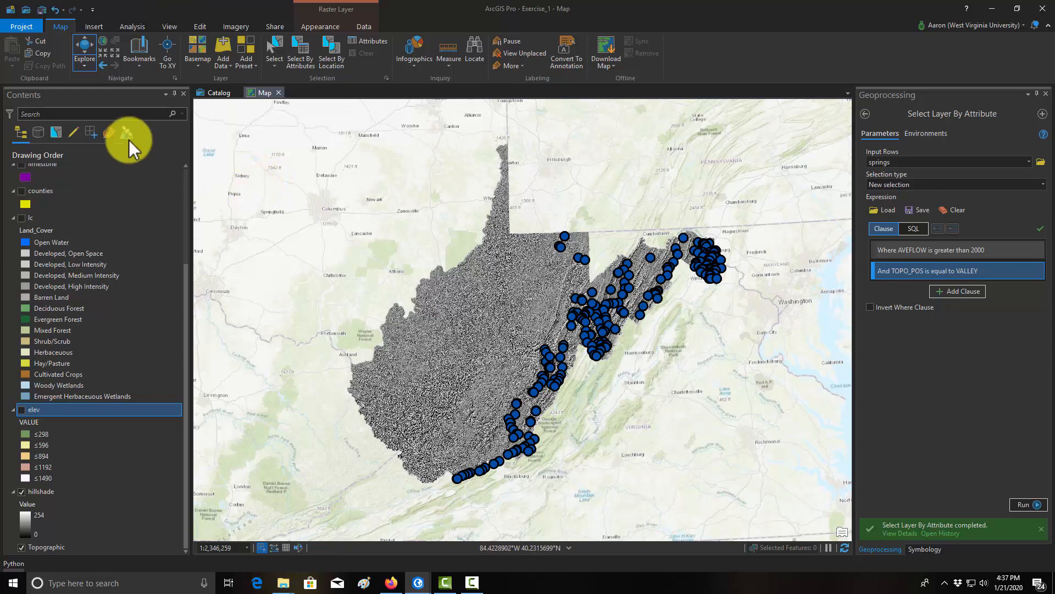
Step: Save the Exercise_1 project, and view the Save Project As dialog without saving a copy
click(23, 27)
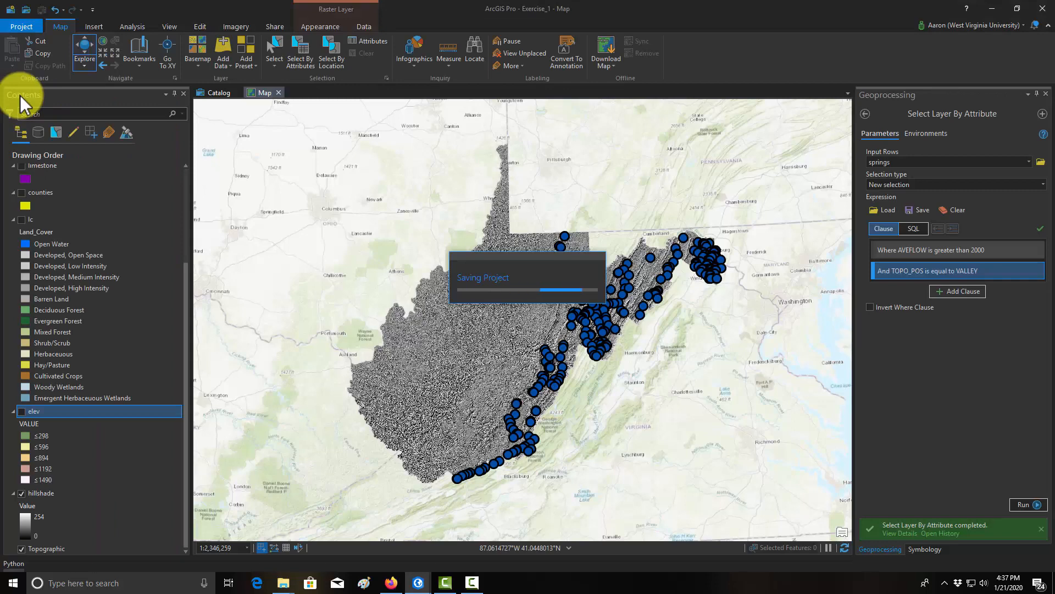
click(22, 25)
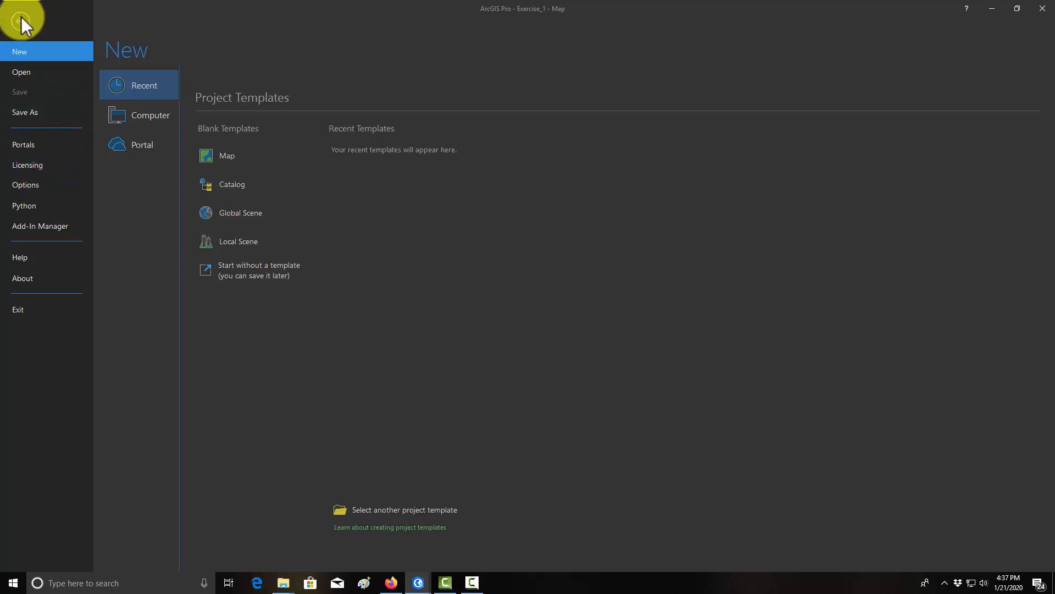
click(31, 111)
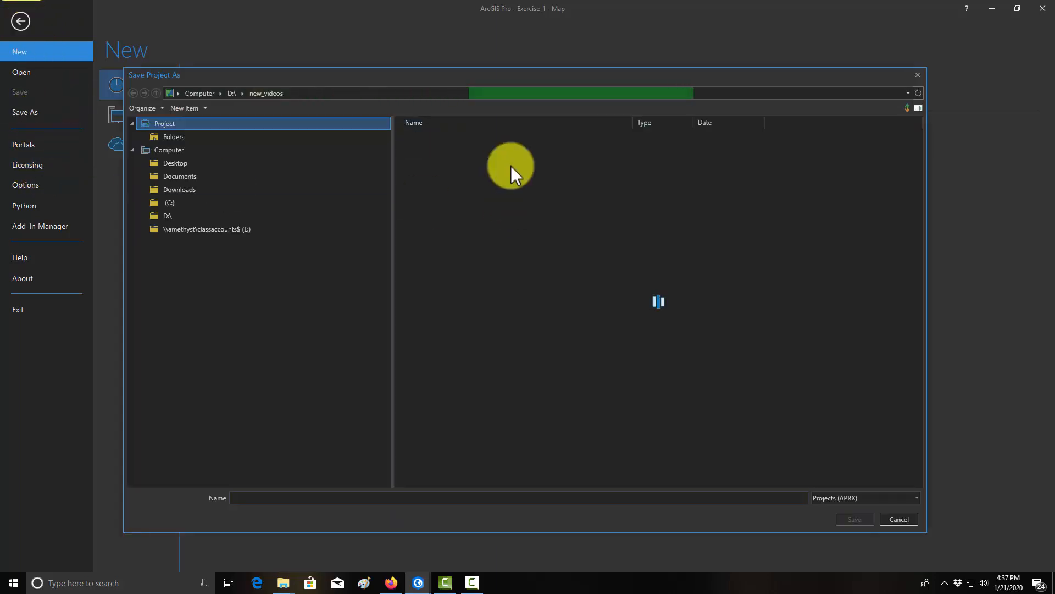
click(918, 76)
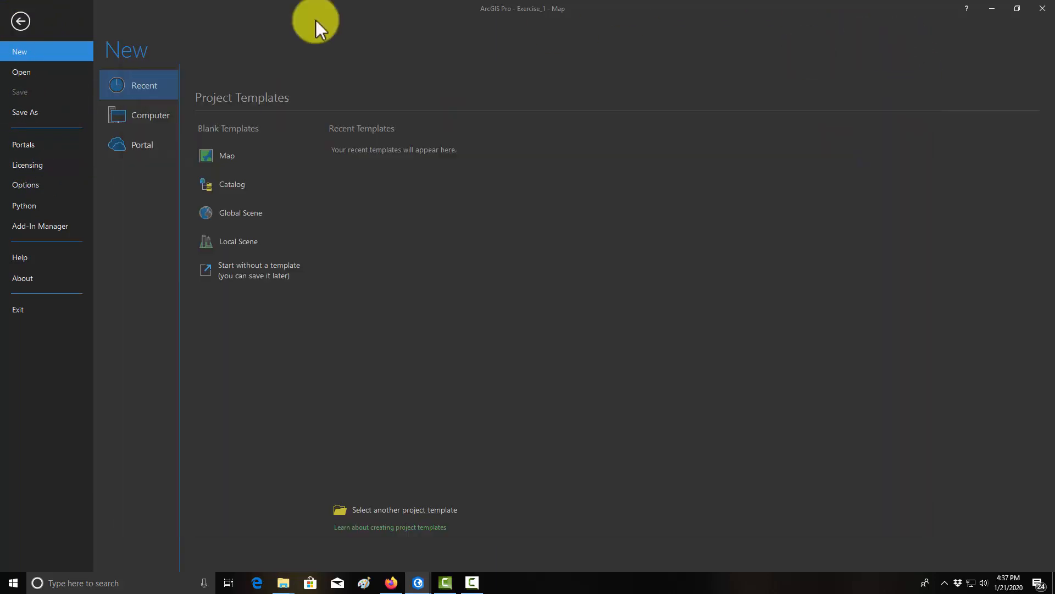
Step: Return to the map from the project page and create a new ANSI Landscape Letter layout (8.5" × 11")
click(21, 22)
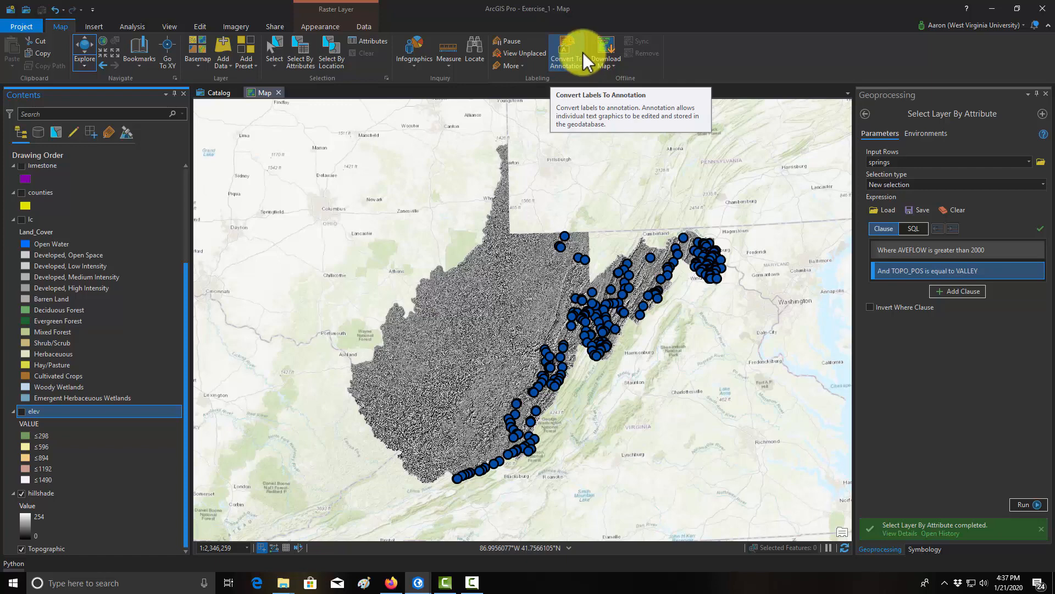
click(93, 27)
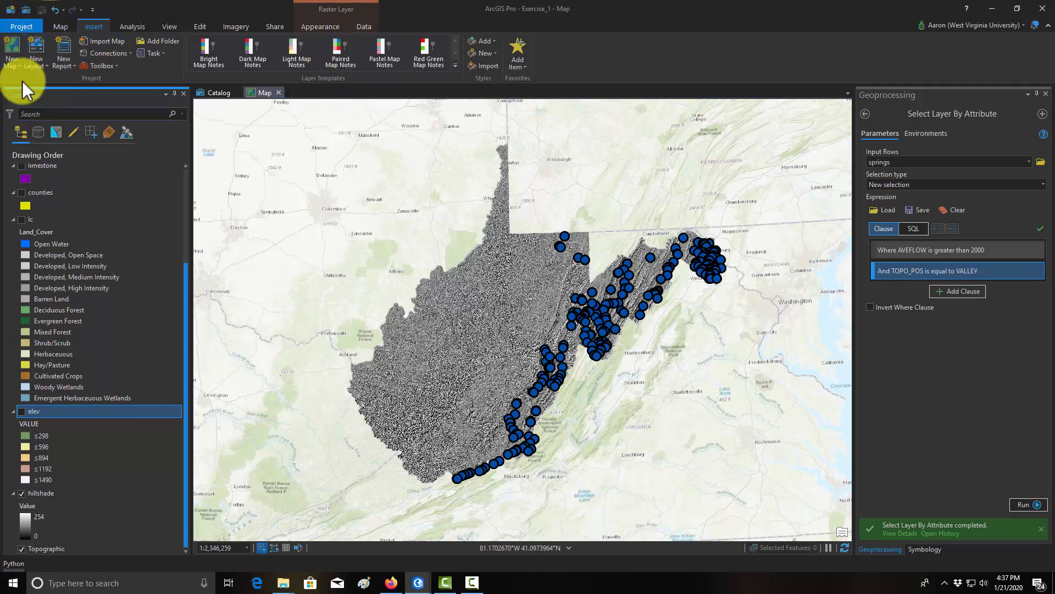
click(12, 63)
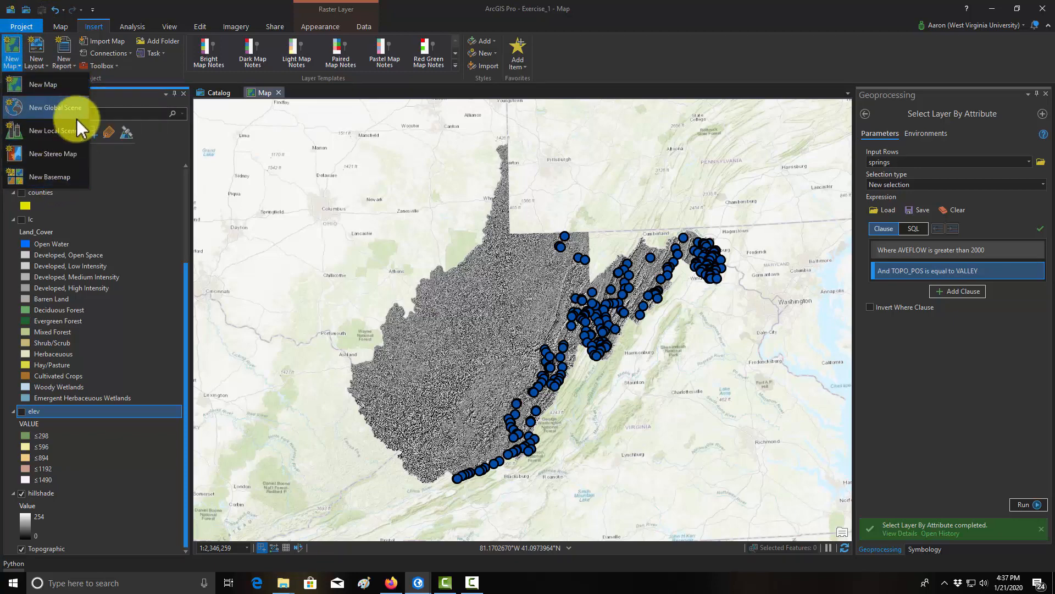
click(41, 55)
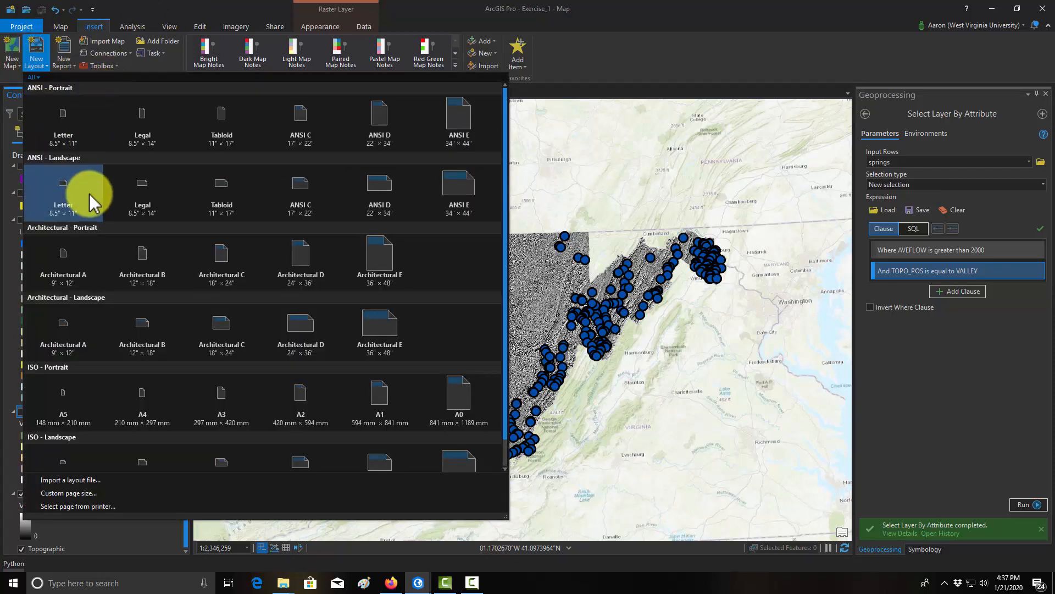
click(69, 190)
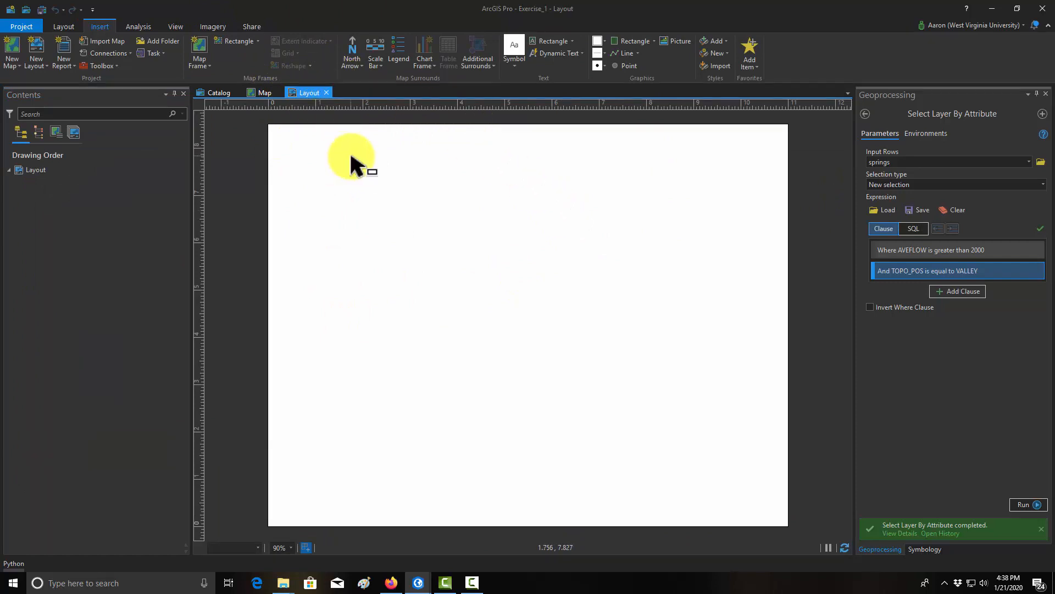
Step: Insert a map frame of the West Virginia map that nearly fills the layout page
click(197, 67)
click(311, 132)
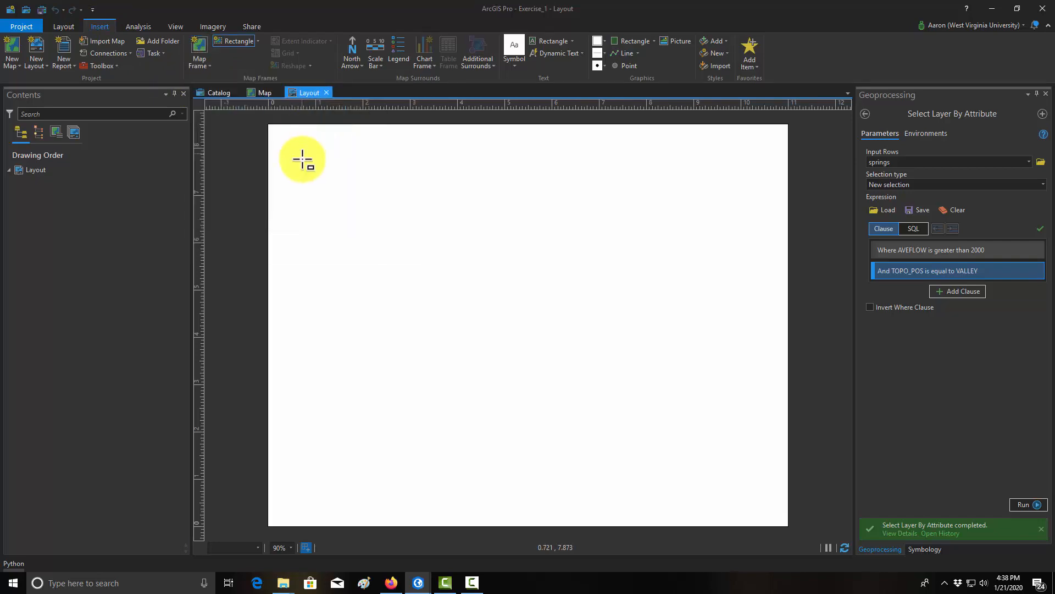
drag(300, 140, 770, 507)
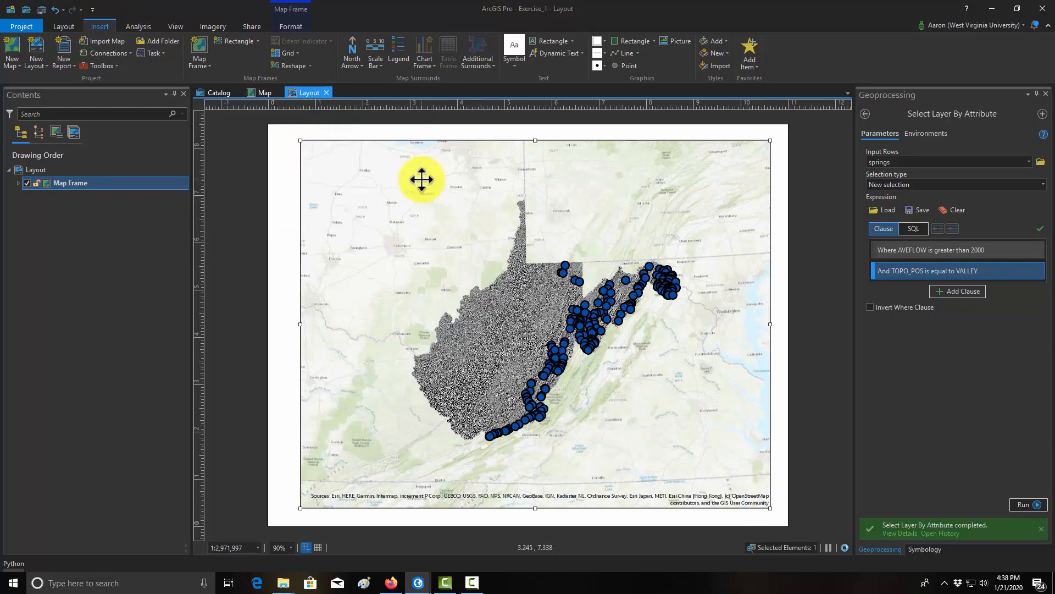
Step: Add a small north arrow near the map frame's lower-left corner on the layout
click(352, 55)
click(358, 117)
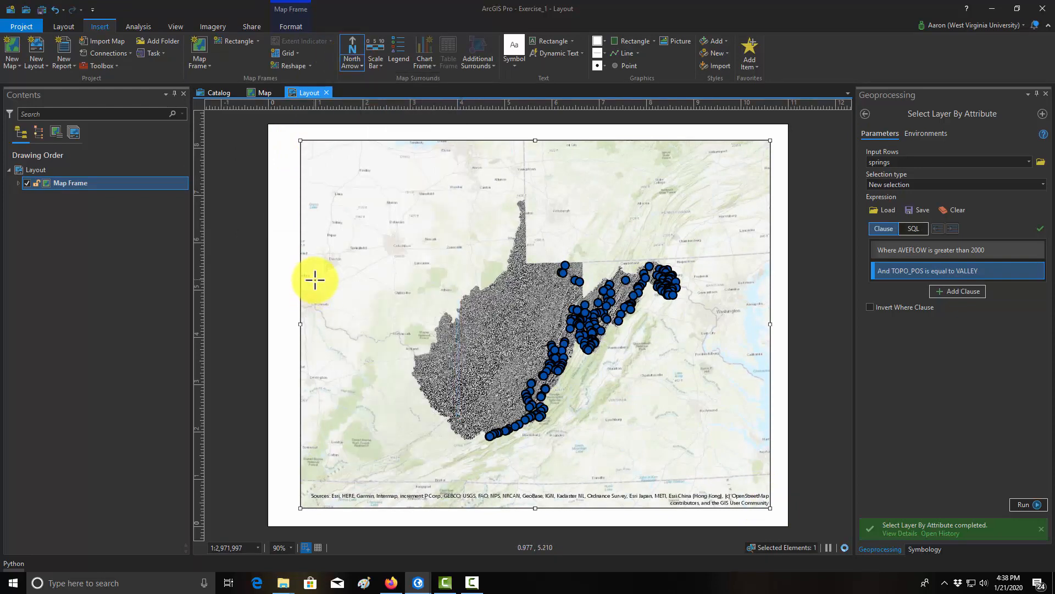
drag(337, 315, 325, 443)
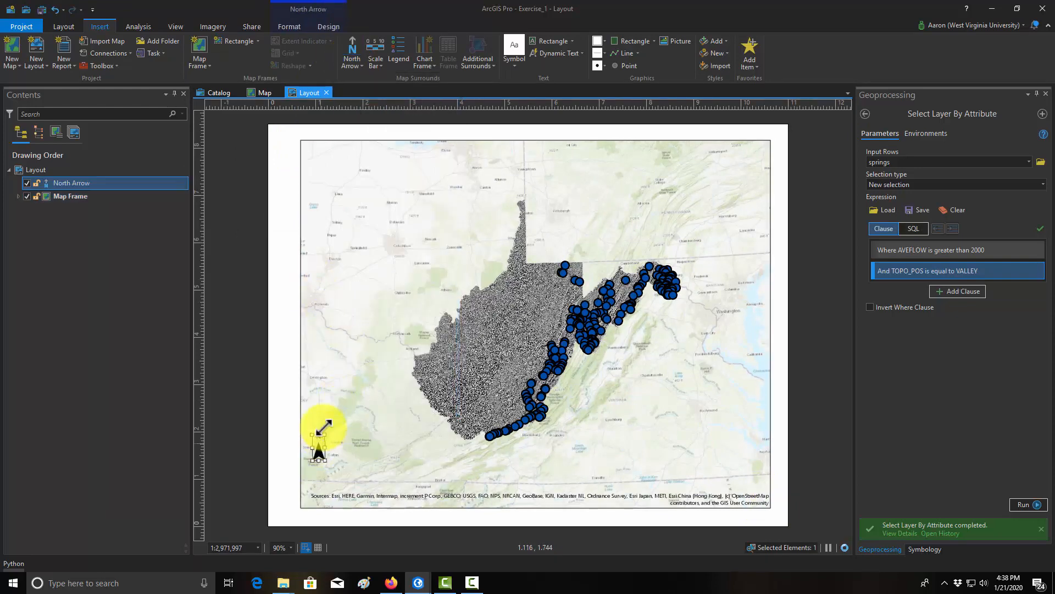
Step: Add a metric double alternating scale bar in kilometers near the map frame's lower-right corner
click(377, 60)
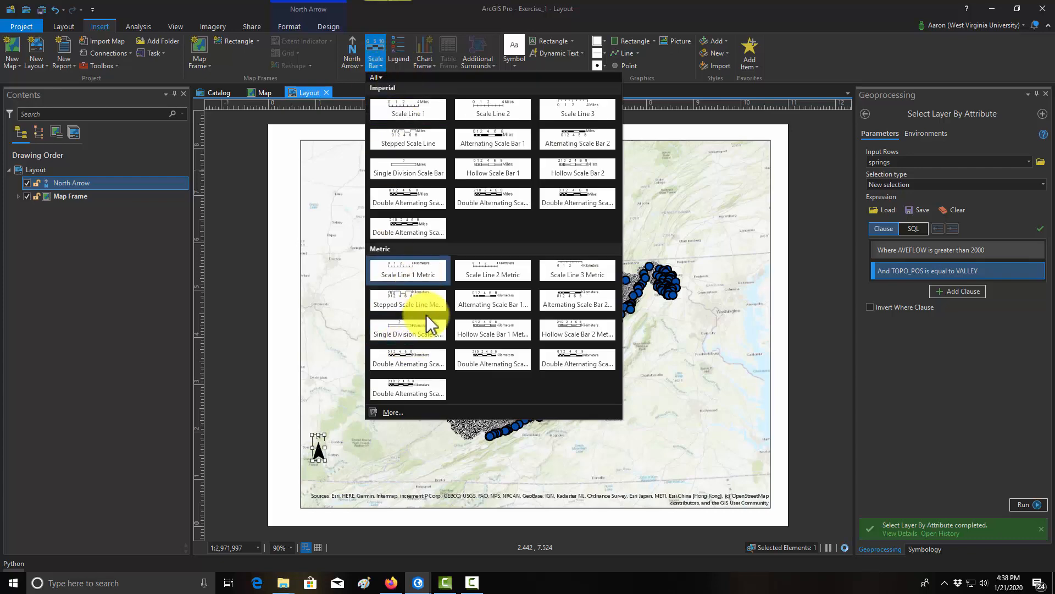
click(434, 363)
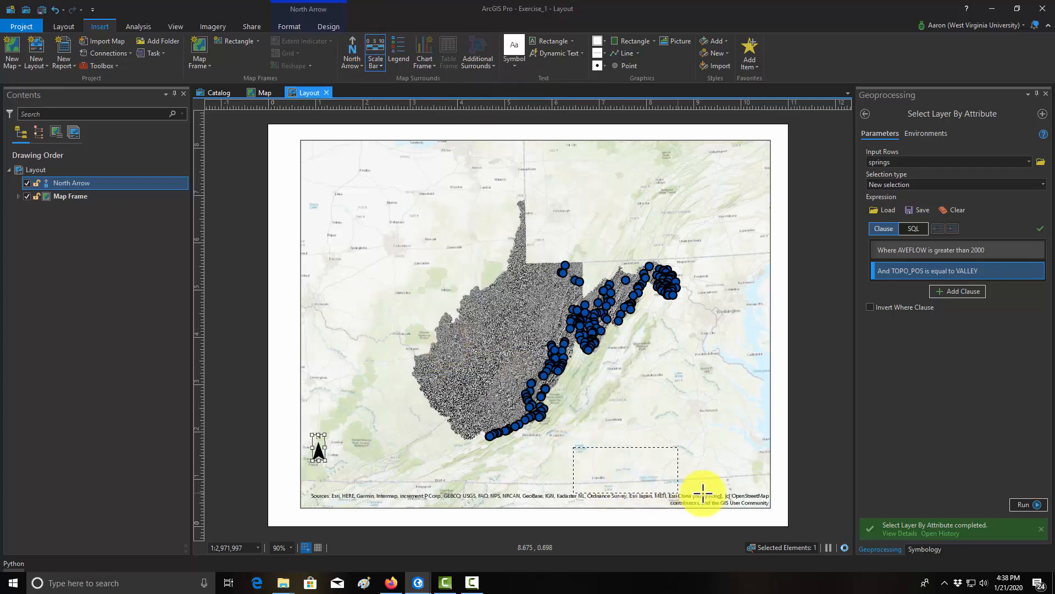
drag(703, 493, 742, 491)
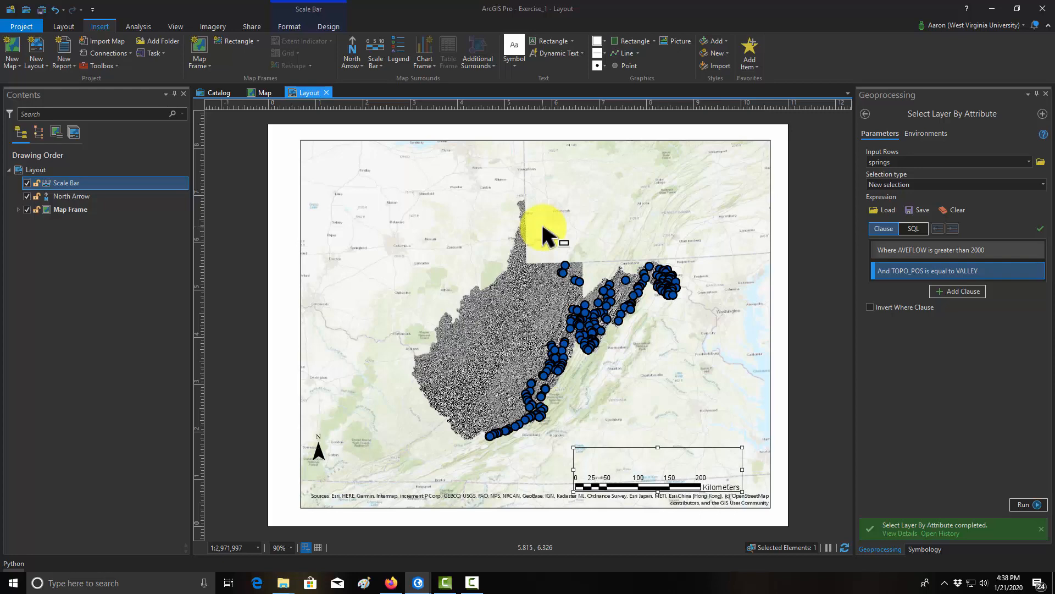
Step: Compare the map view with the layout, activate the layout's map frame to shift the map slightly within it, and close the activation
click(265, 93)
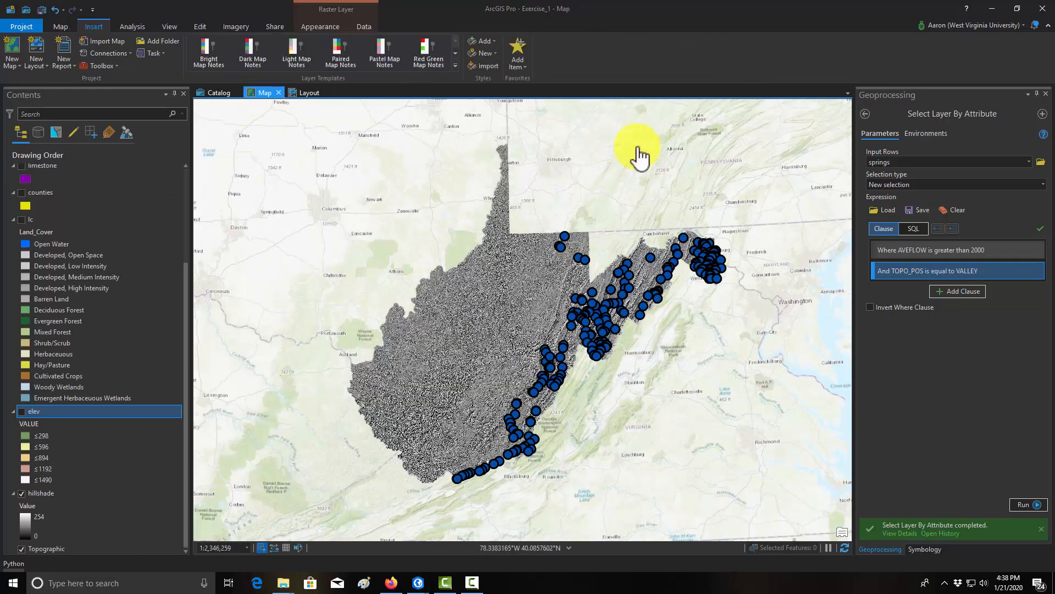
click(308, 93)
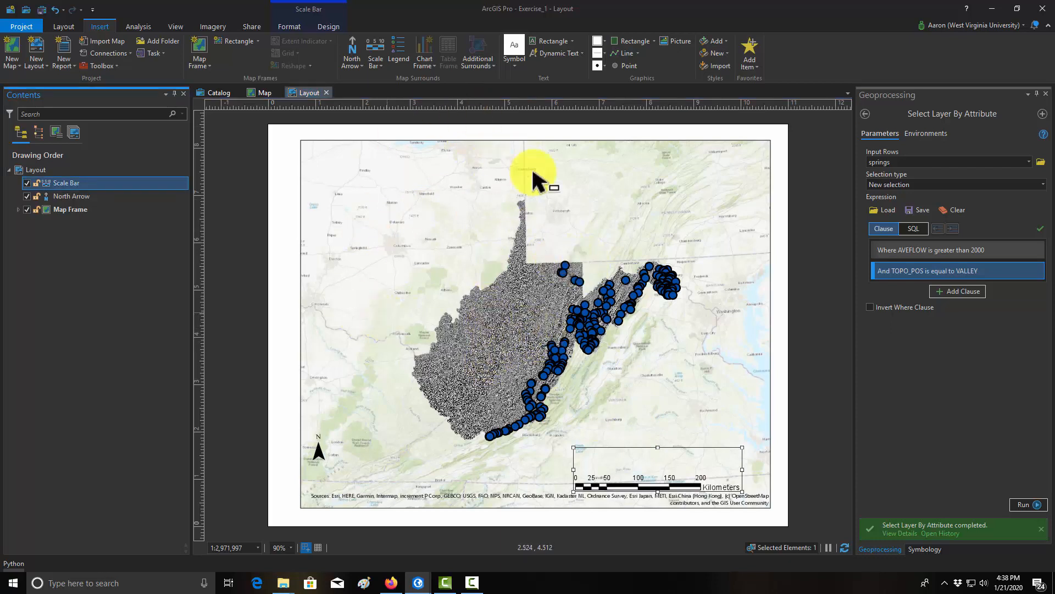
click(498, 256)
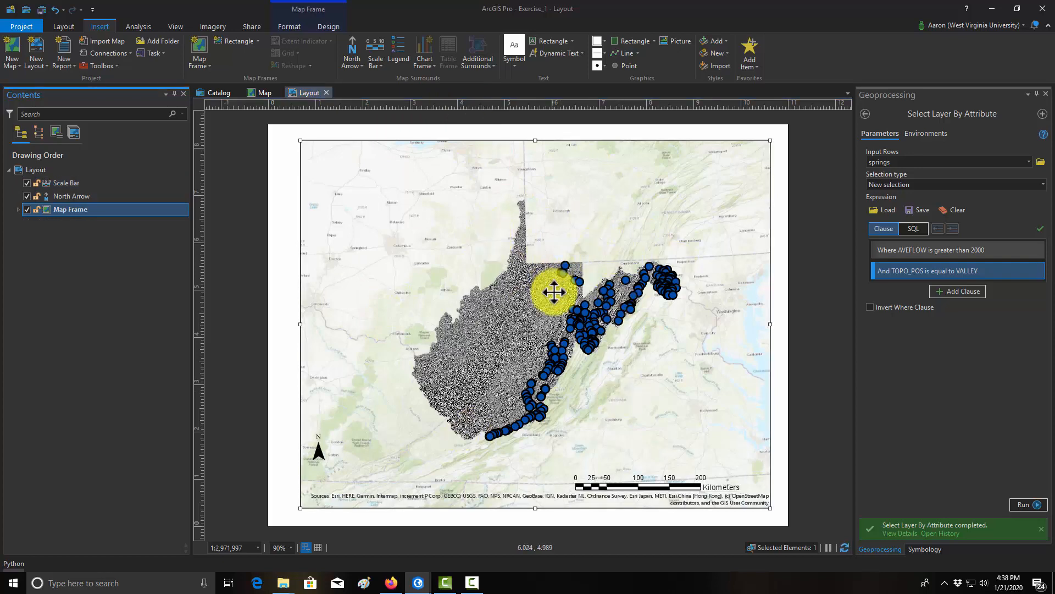
right_click(439, 217)
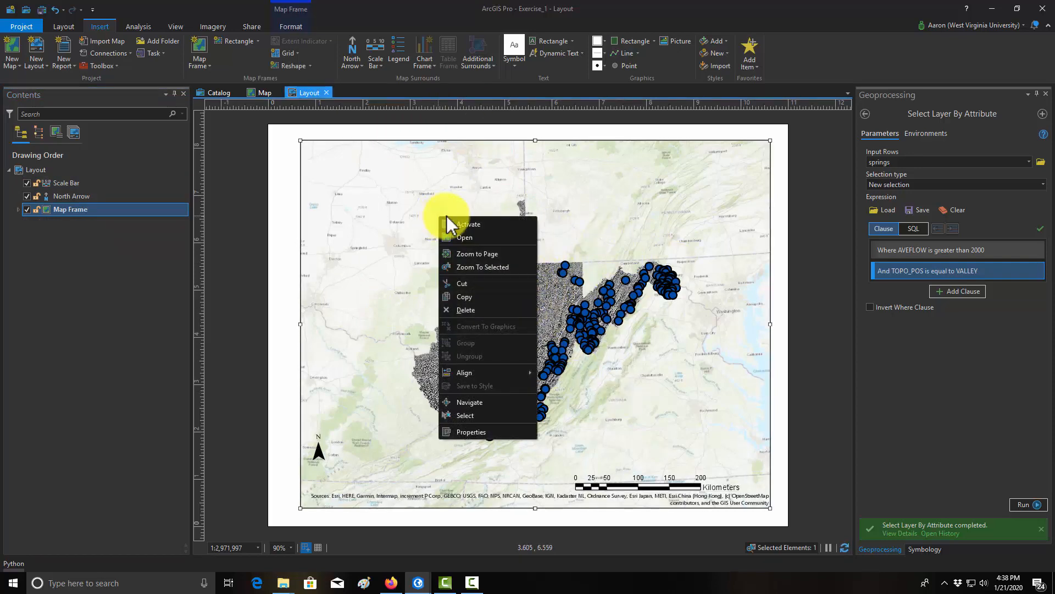
click(470, 224)
drag(537, 325, 545, 350)
scroll(538, 356, up, 1)
scroll(545, 350, down, 1)
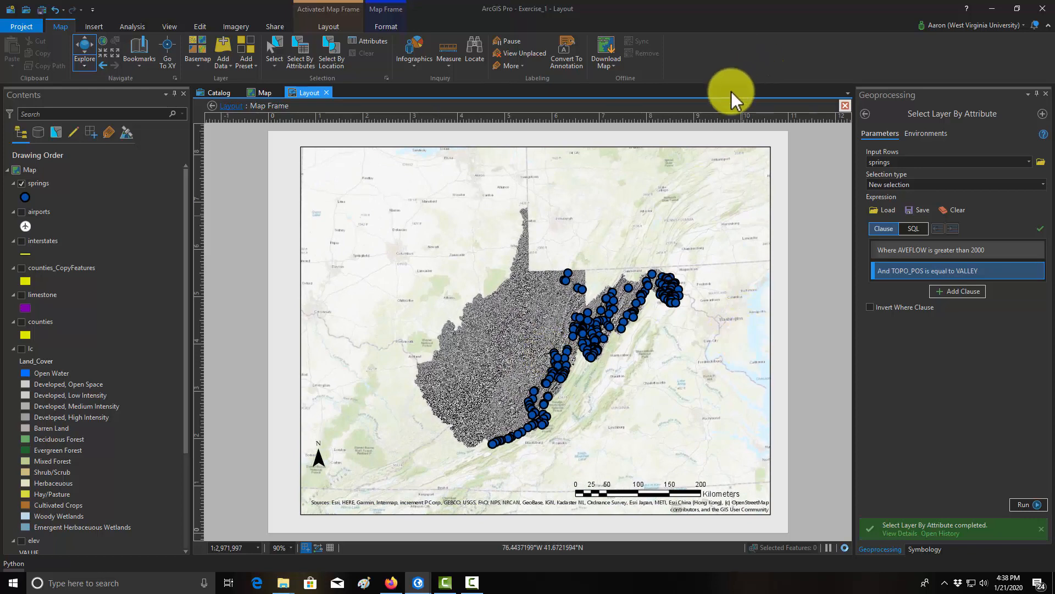
click(844, 105)
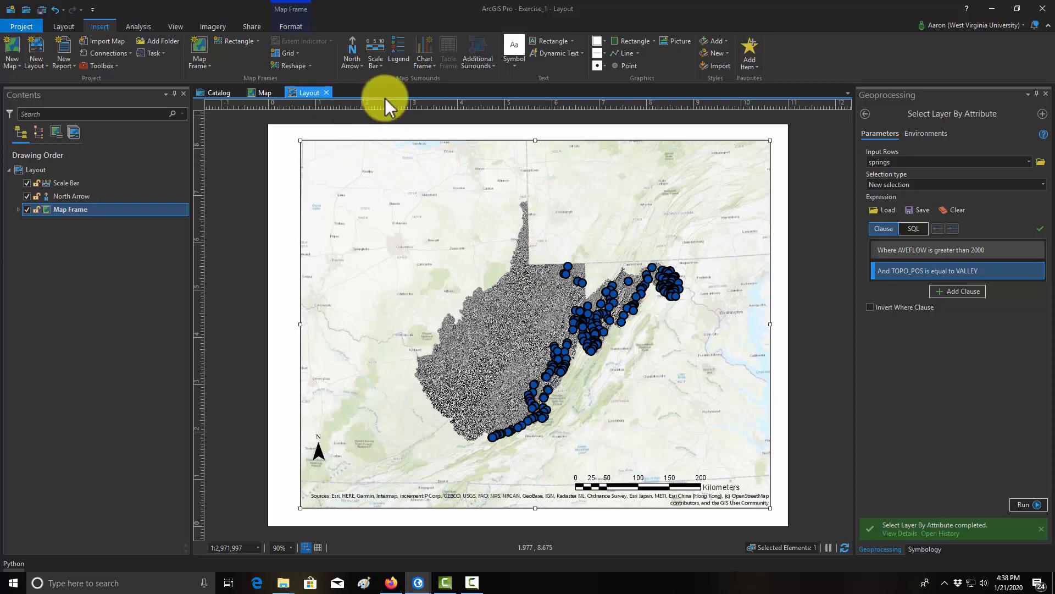
Step: View the Export Layout dialog and its available file formats, and close it without exporting
click(254, 27)
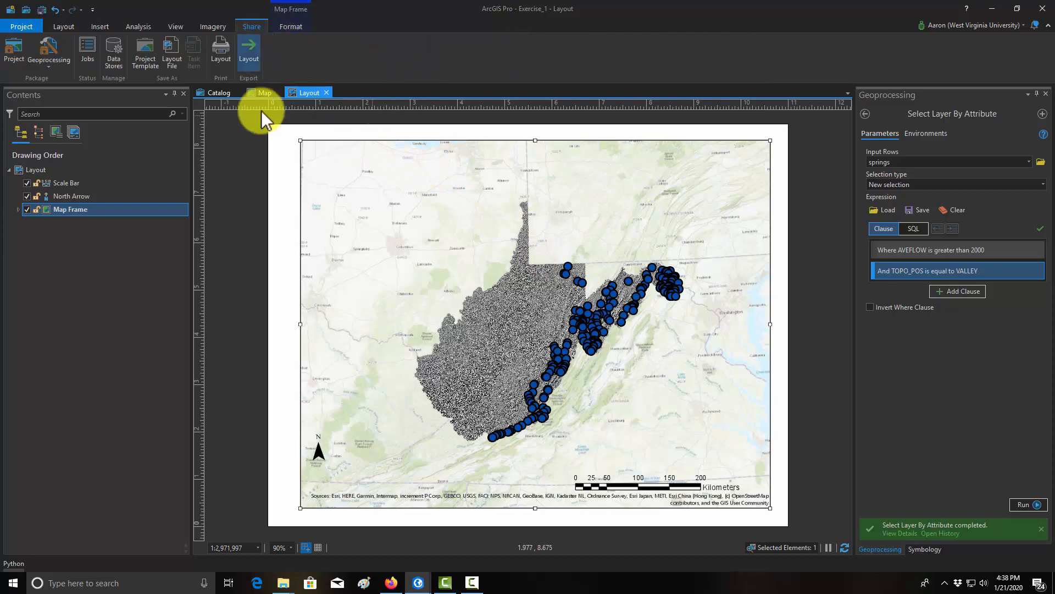
click(254, 49)
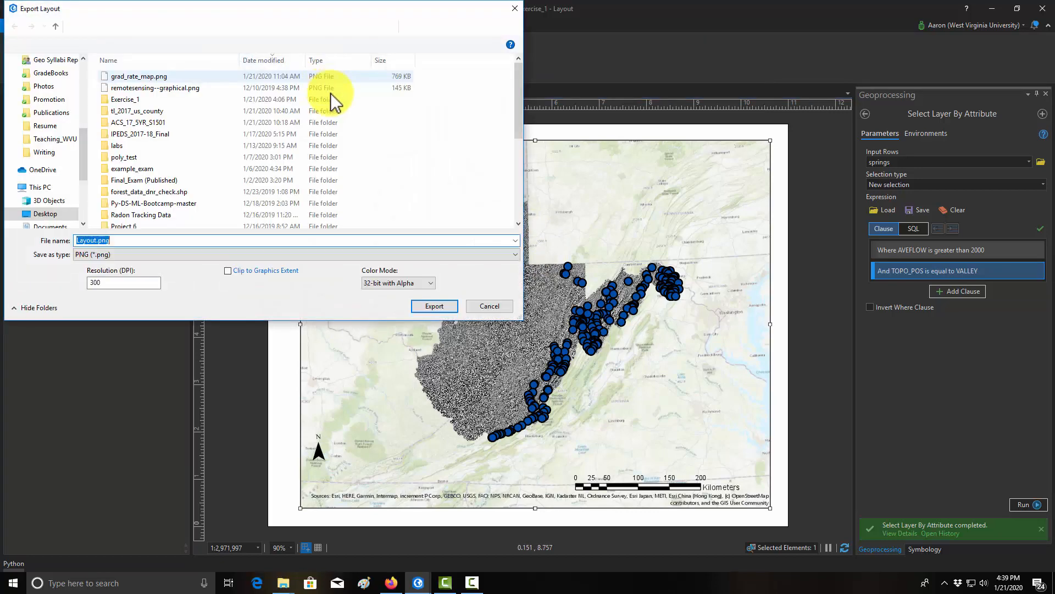
click(385, 254)
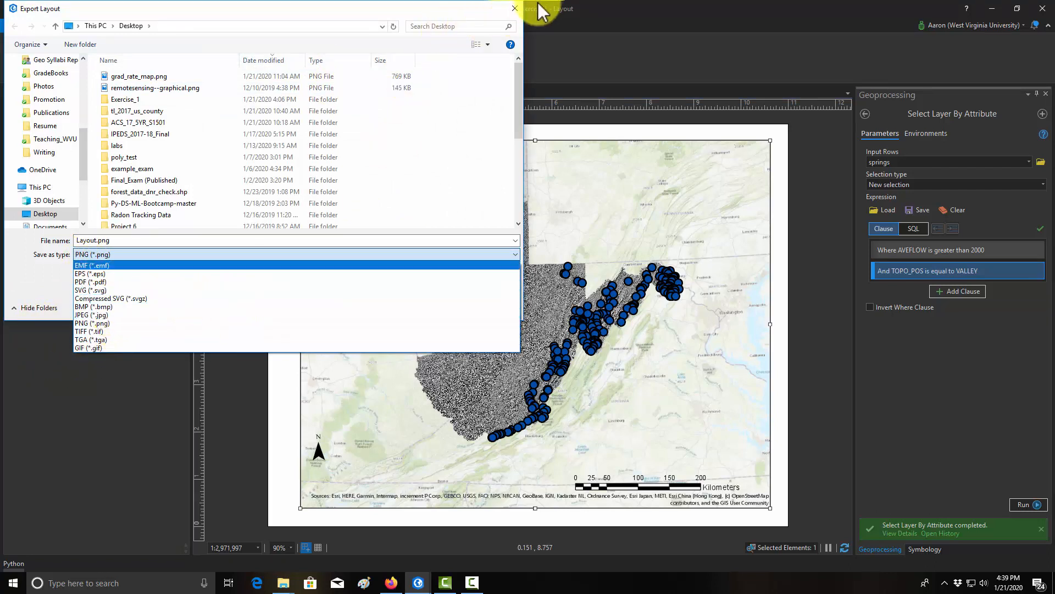
click(514, 9)
click(515, 9)
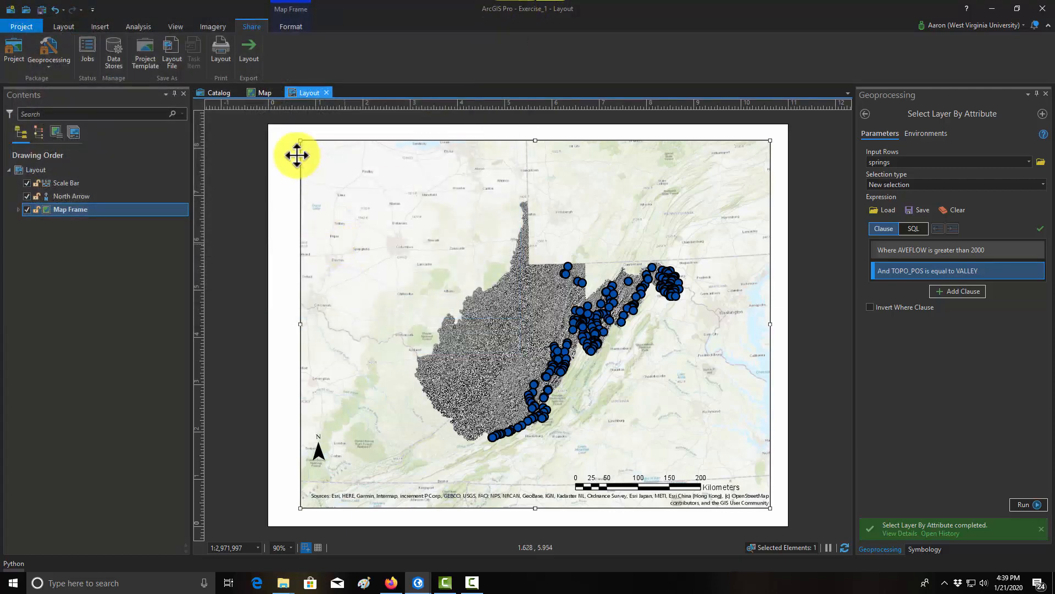
Step: Return to the map view and use the Explore tool to pan and zoom around West Virginia
click(266, 94)
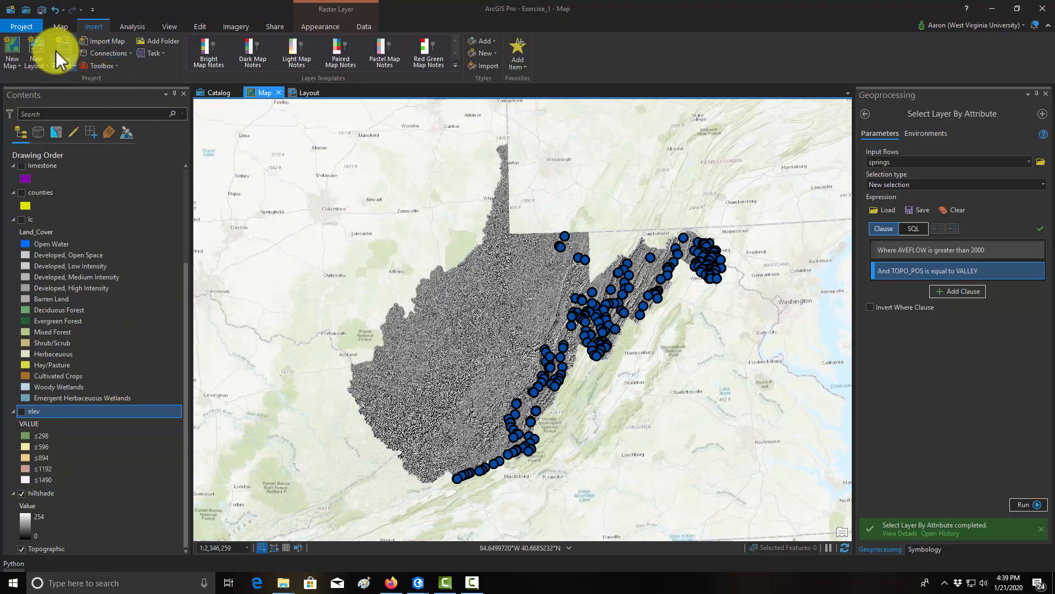
click(61, 27)
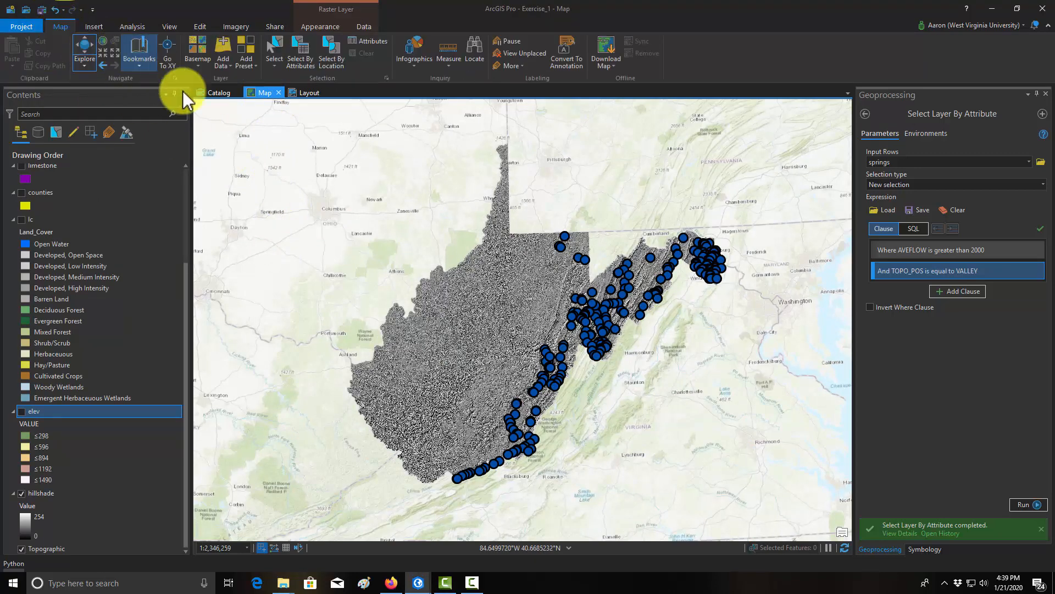
click(88, 46)
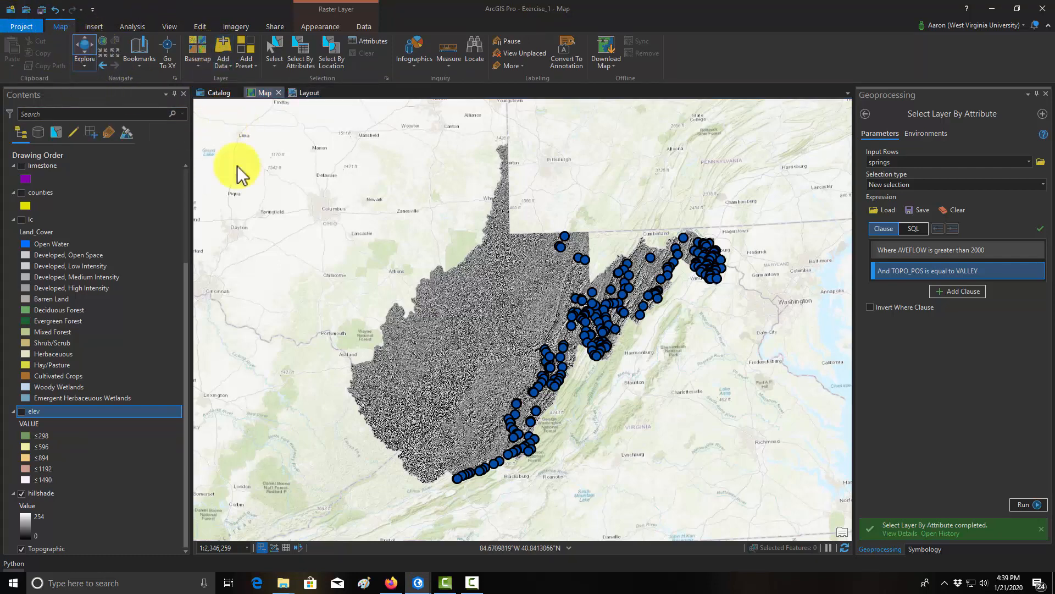
drag(457, 320, 498, 308)
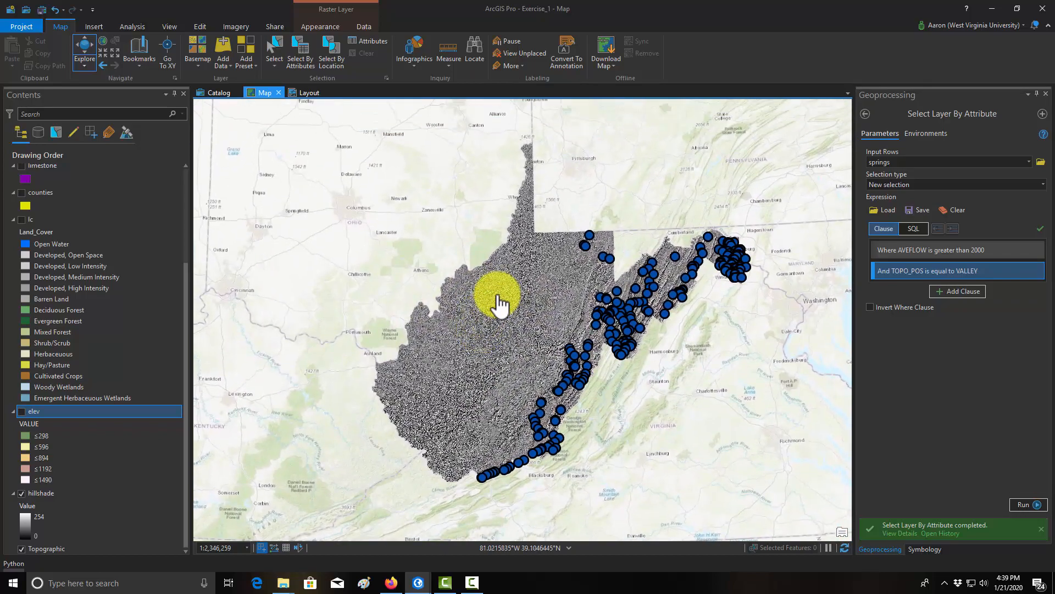
scroll(519, 306, up, 4)
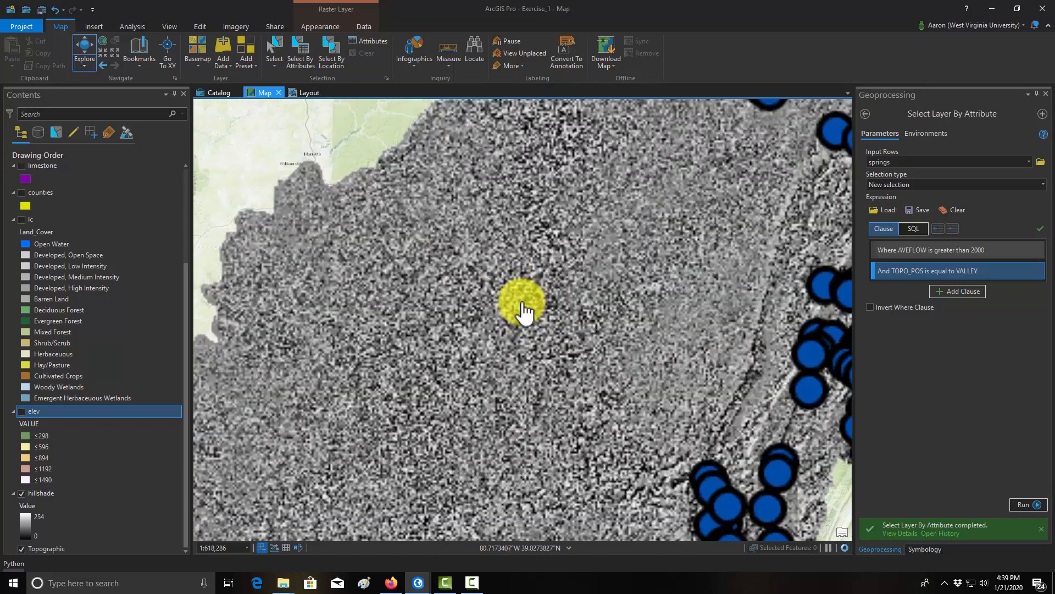
scroll(587, 305, down, 4)
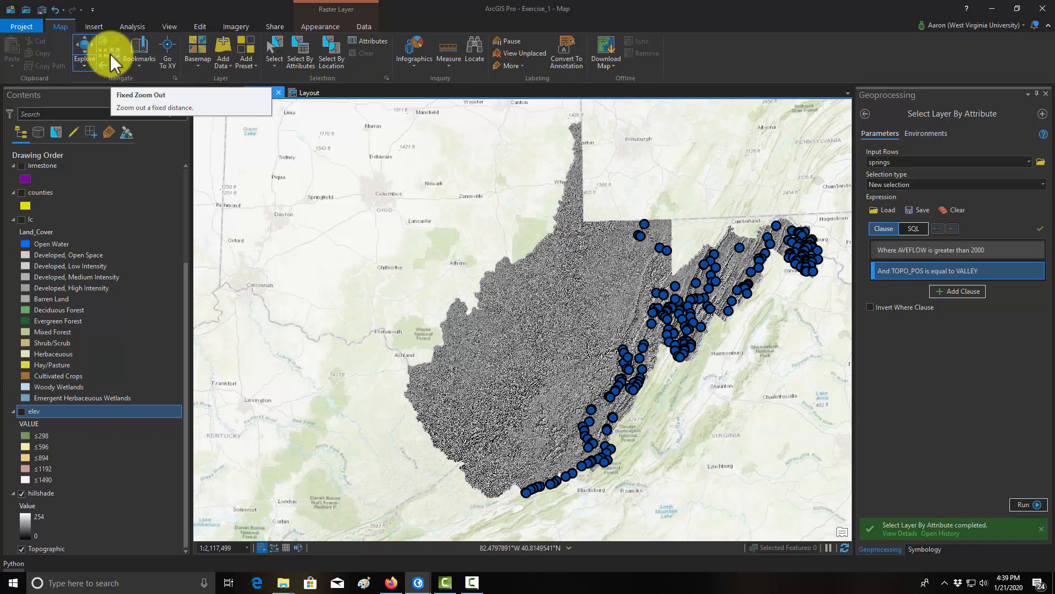
Step: Apply Fixed Zoom Out twice to the map, followed by Fixed Zoom In three times
click(116, 52)
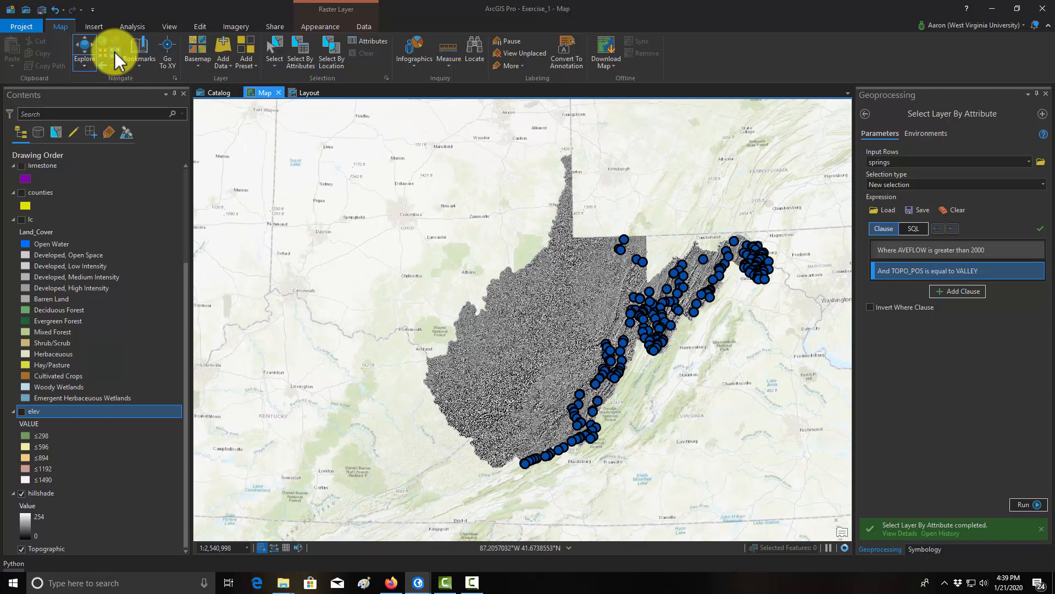
click(115, 51)
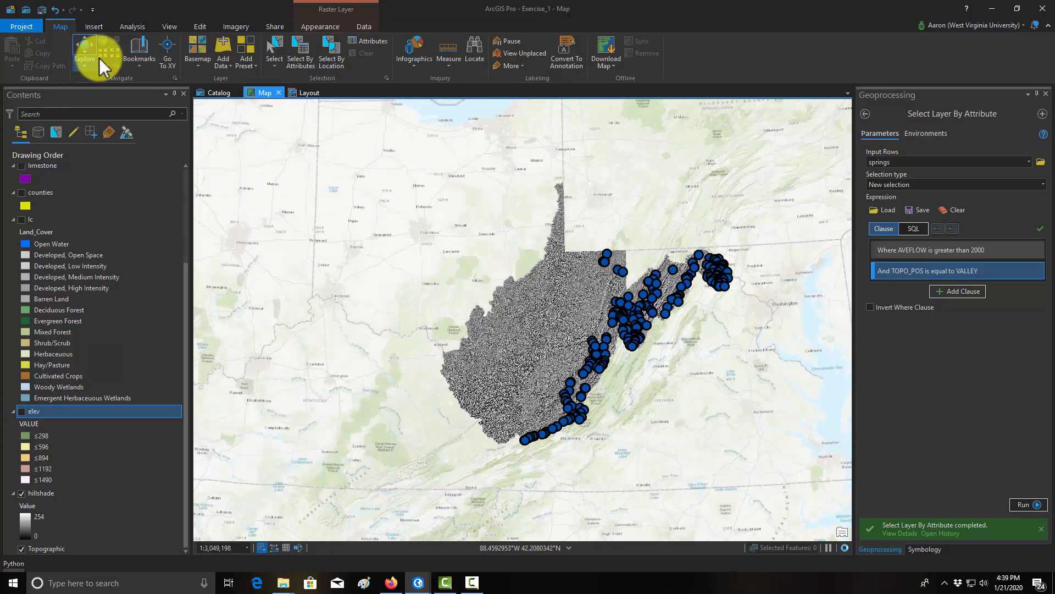
click(103, 54)
click(103, 54)
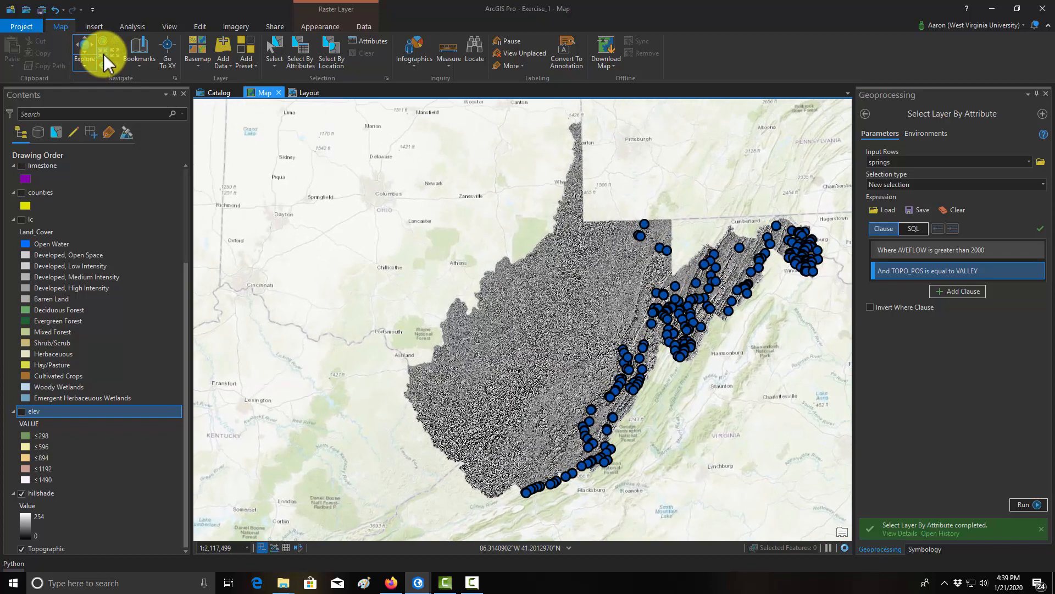
click(104, 54)
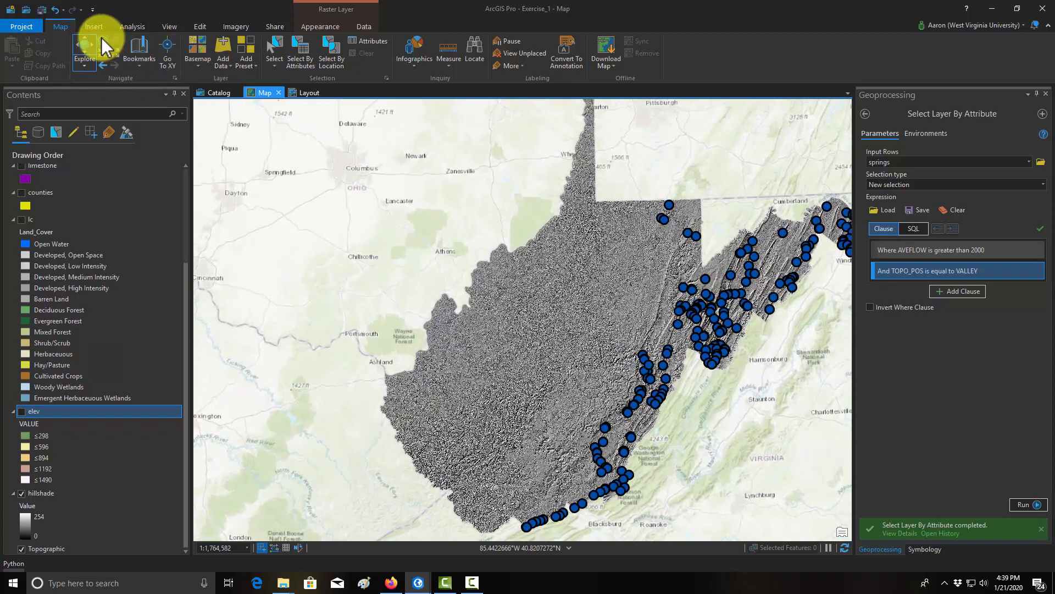
Step: Show the map's full extent, zoom in on the West Virginia area, and go back to the earlier full extent
click(103, 41)
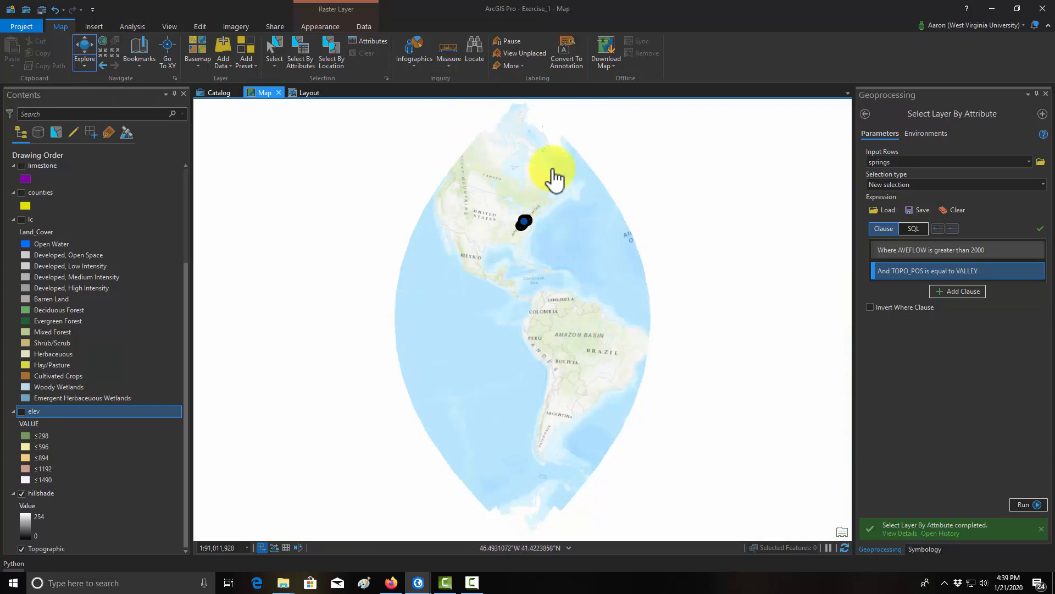
scroll(528, 237, up, 10)
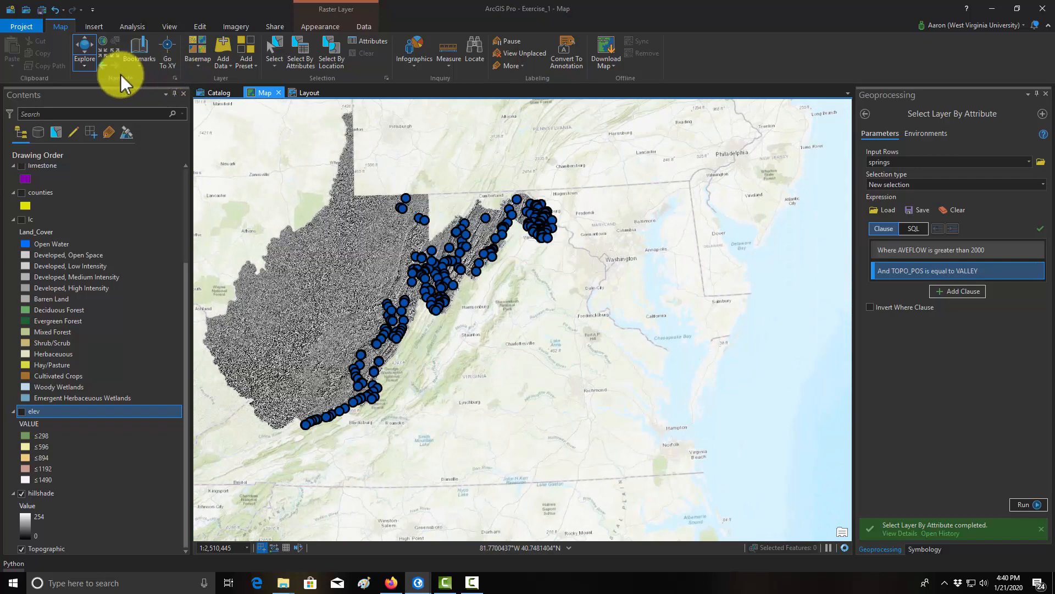
click(101, 66)
click(100, 65)
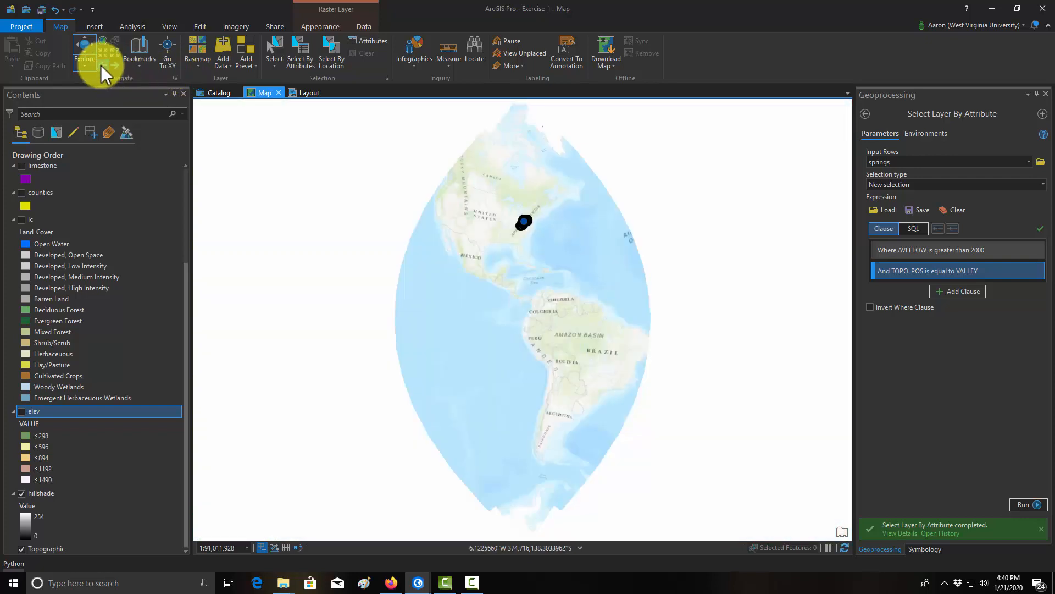
Step: Frame the whole of West Virginia in the map and save this view as a new bookmark named WV1
click(101, 65)
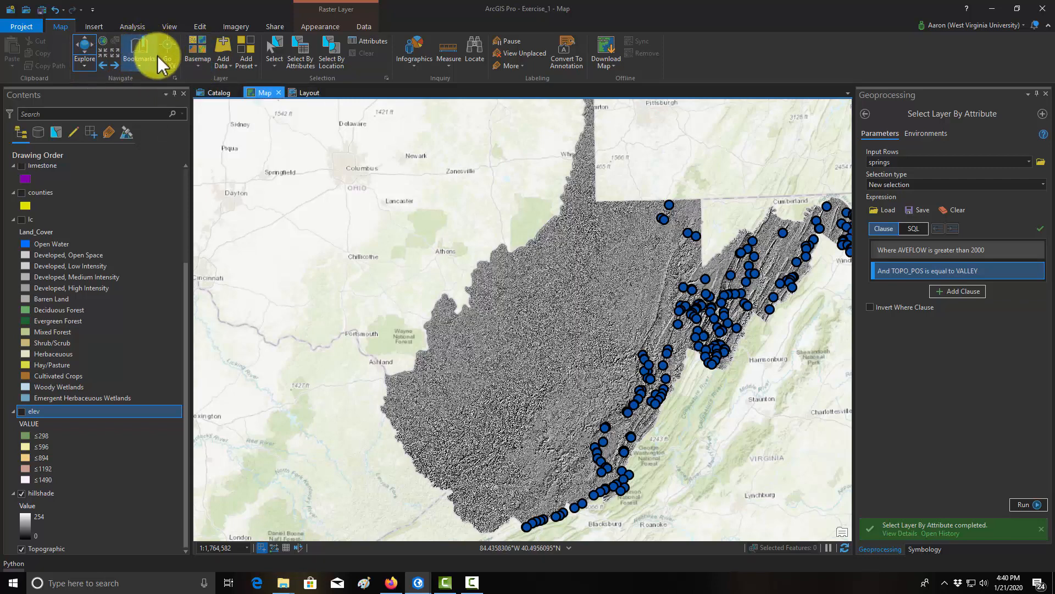
drag(588, 310, 541, 288)
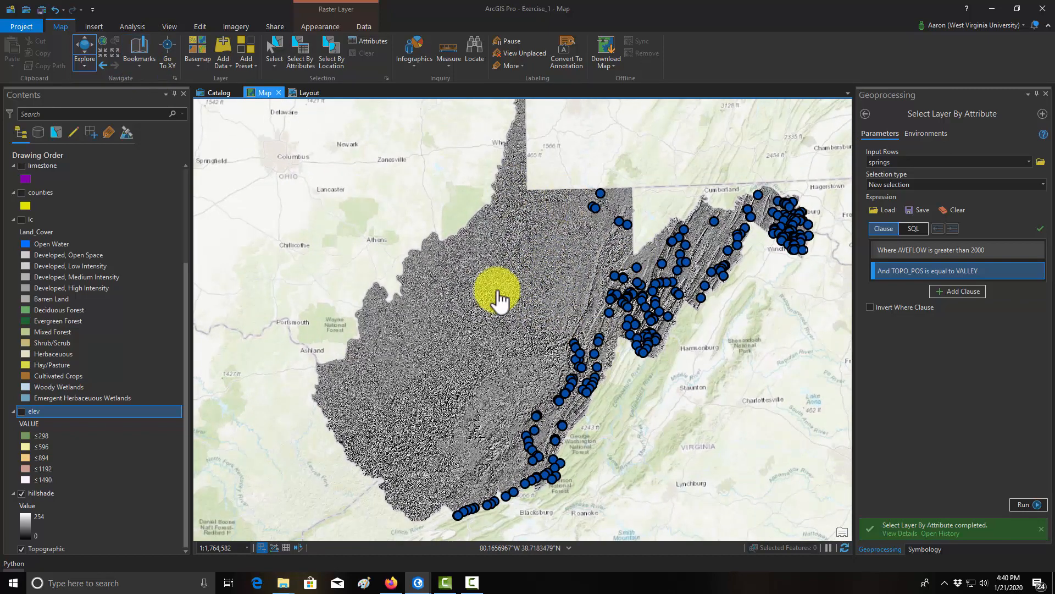
scroll(488, 283, down, 2)
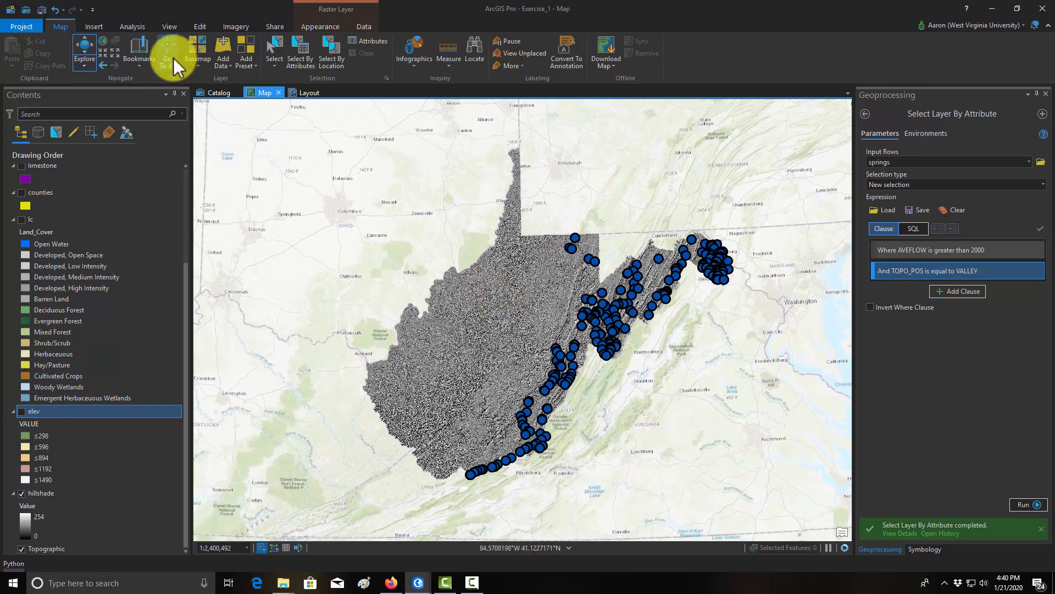
click(141, 51)
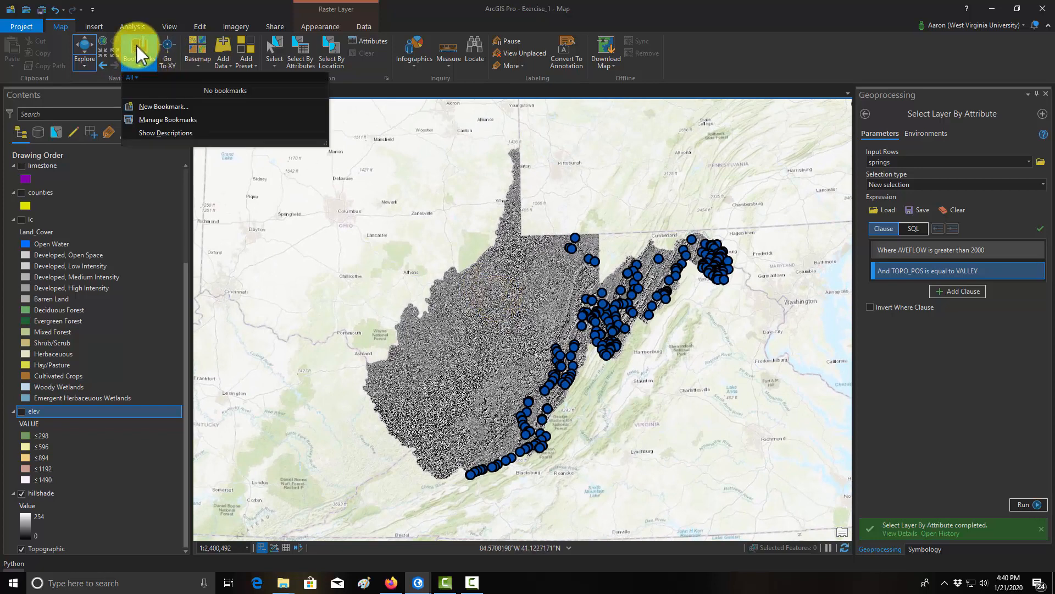
click(189, 108)
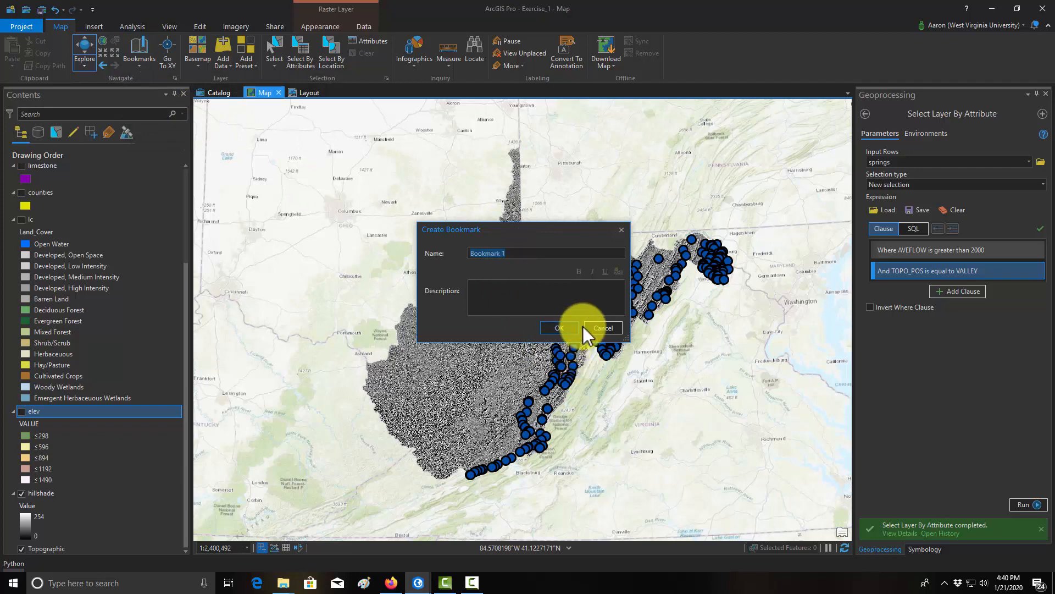
key(BackSpace)
text(WV1)
click(560, 328)
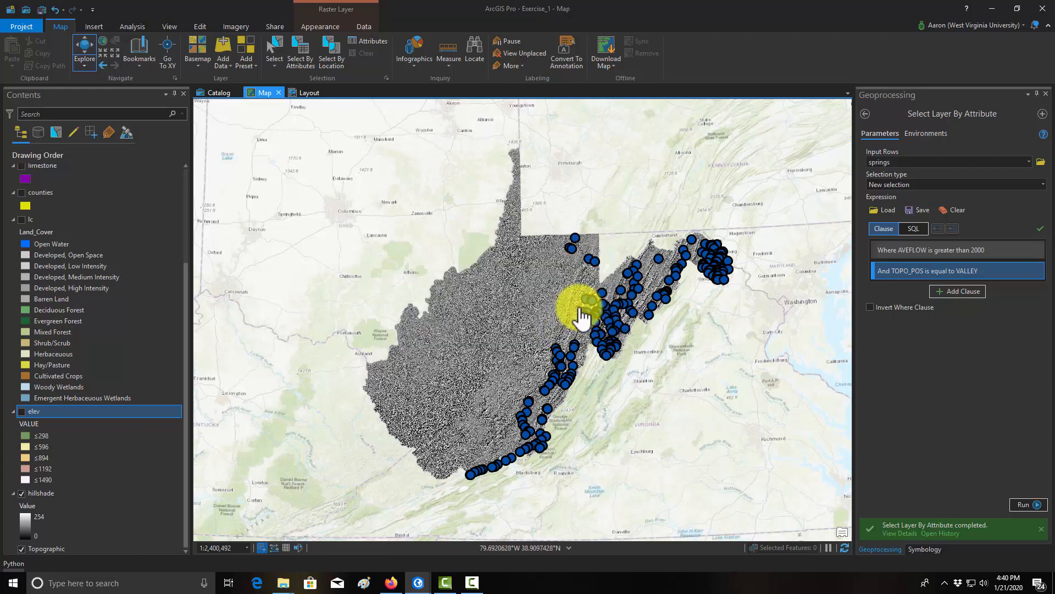
Step: Move the map well away from West Virginia at a smaller scale, and restore the WV1 bookmark's view
drag(485, 327, 158, 173)
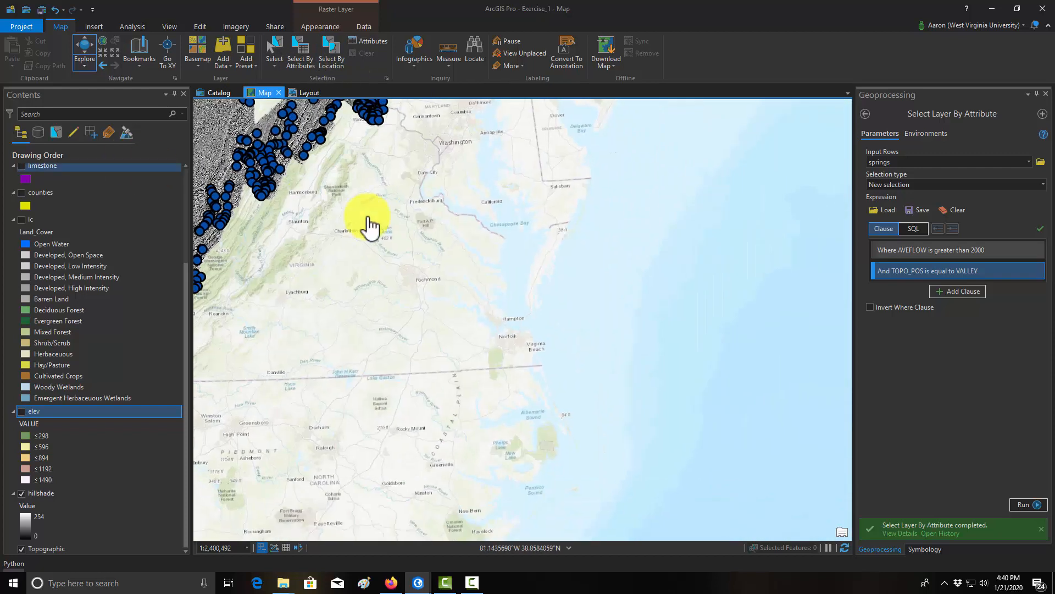
scroll(388, 228, down, 5)
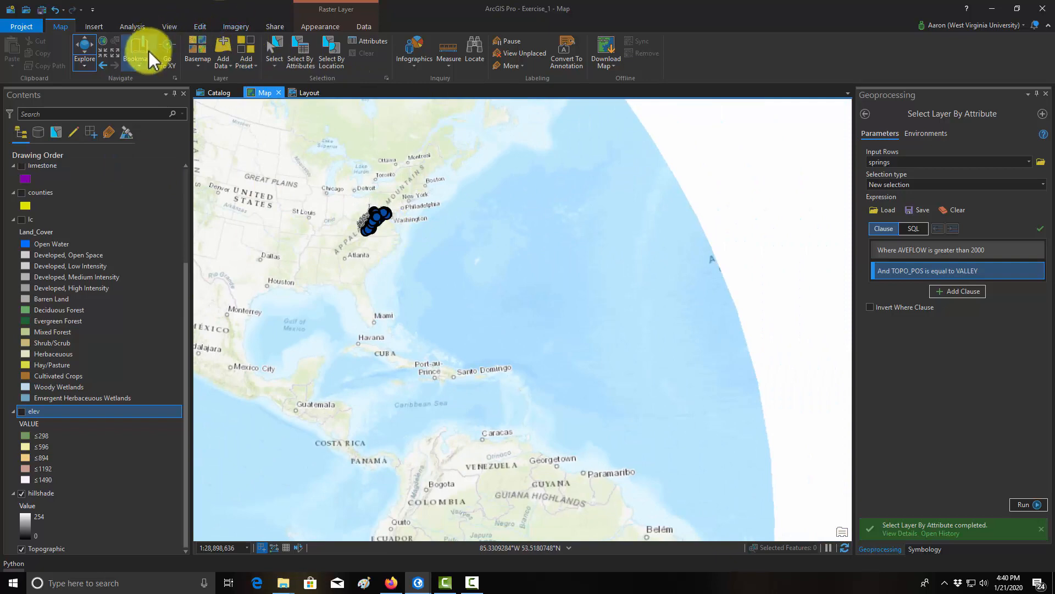
click(144, 65)
click(157, 112)
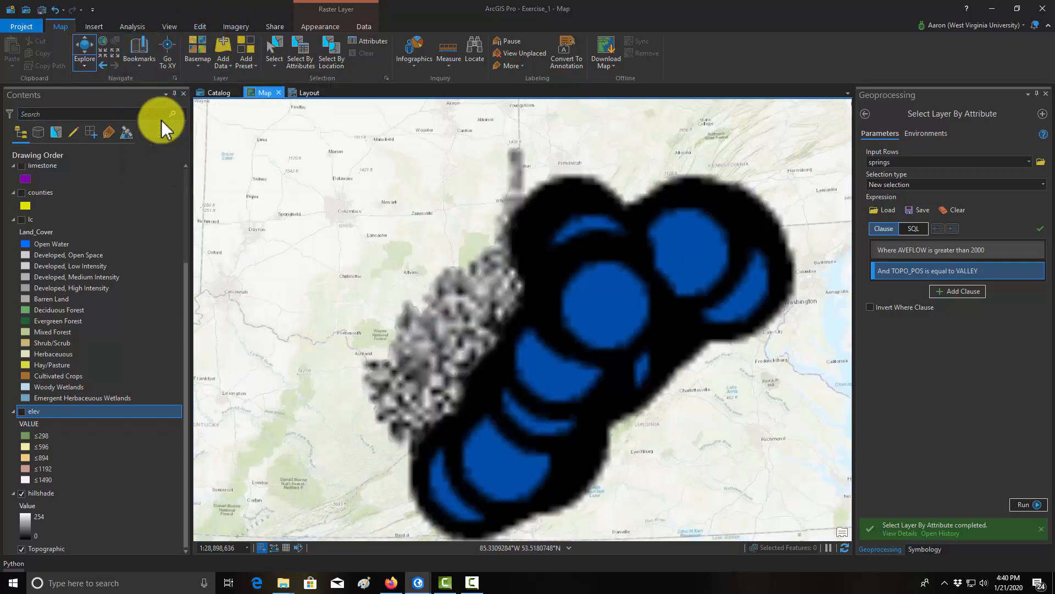